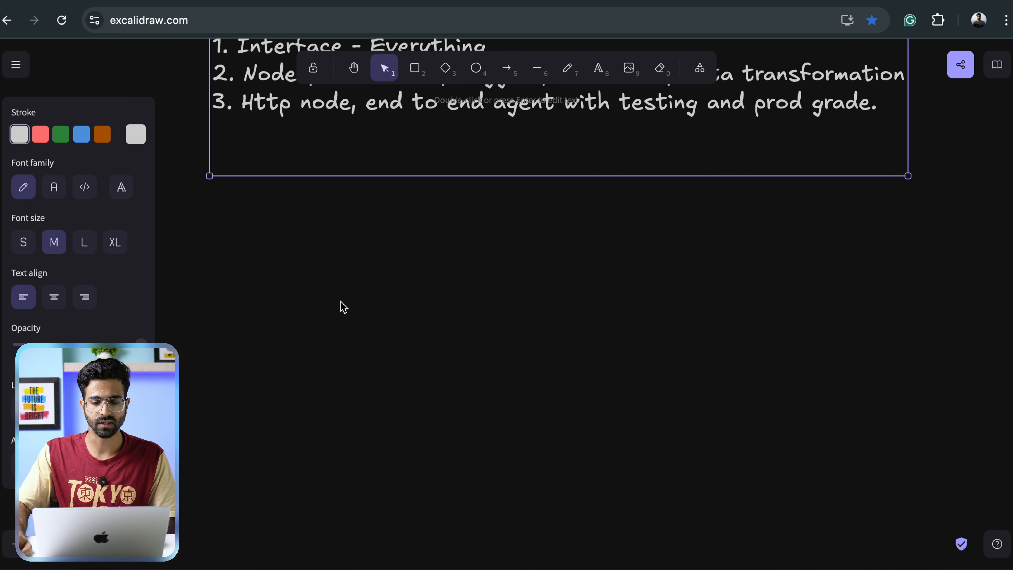
Add a text reading "Trigger -> logic (AI Agent) -> output." in the empty area below the numbered list
double_click(273, 230)
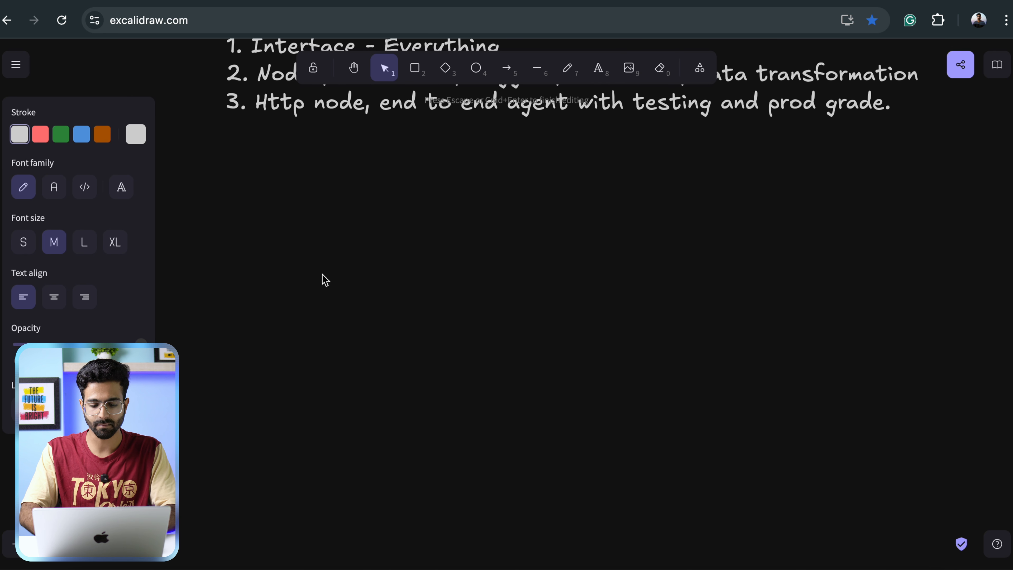
type("Trigger ")
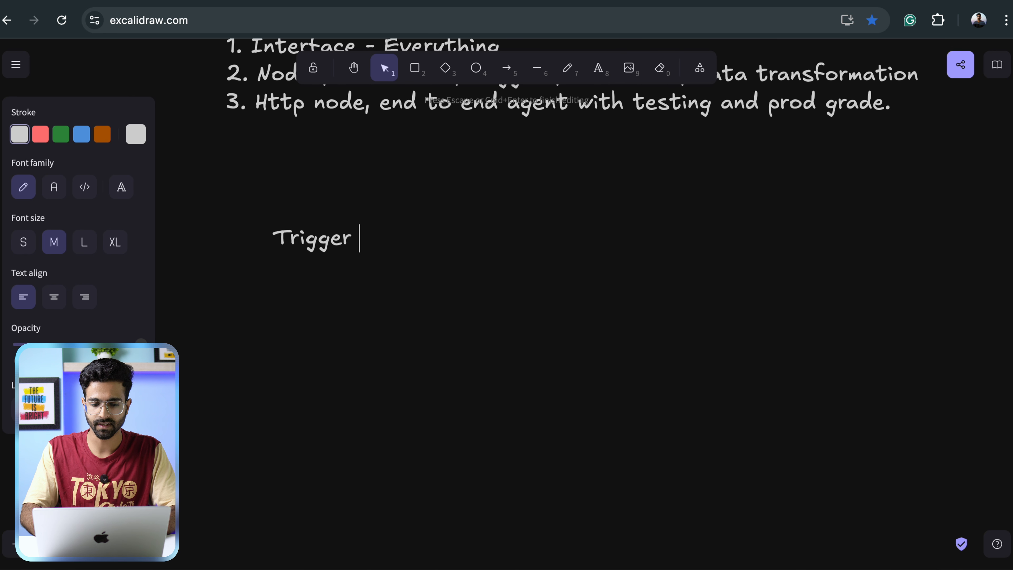
type("-> logc")
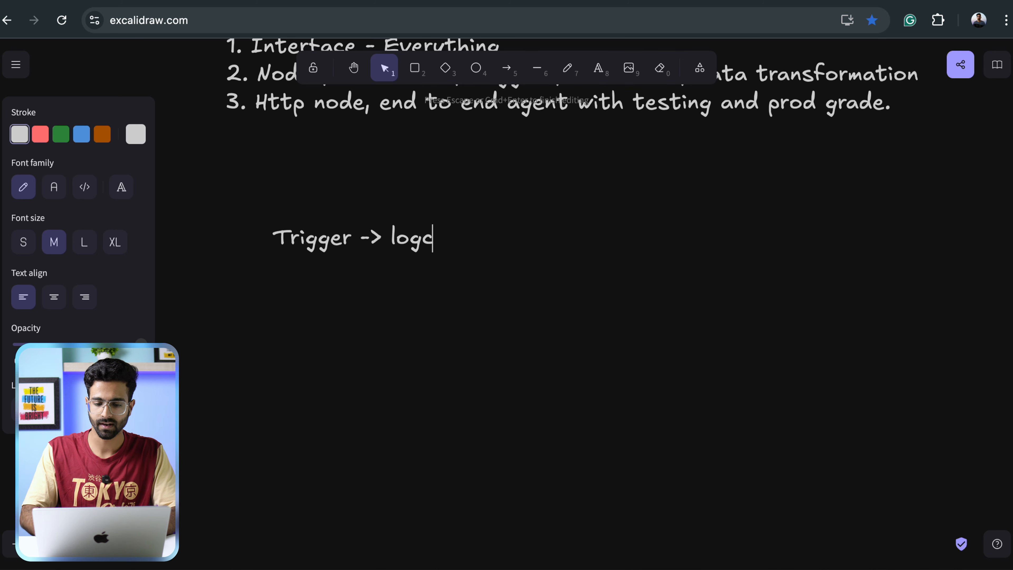
key("BackSpace")
type("ic (AI )")
key("Left")
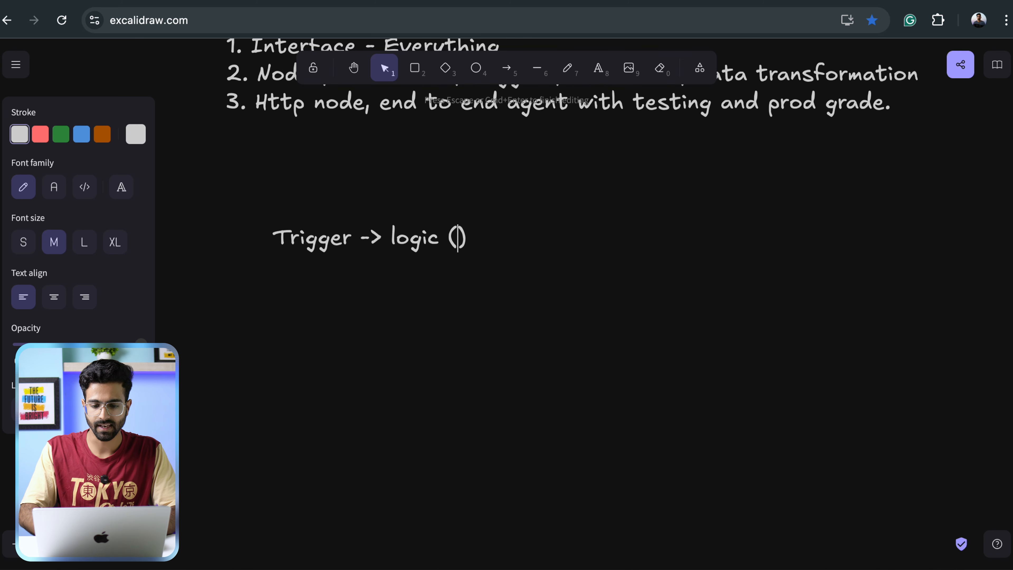
type("AI Agent) -")
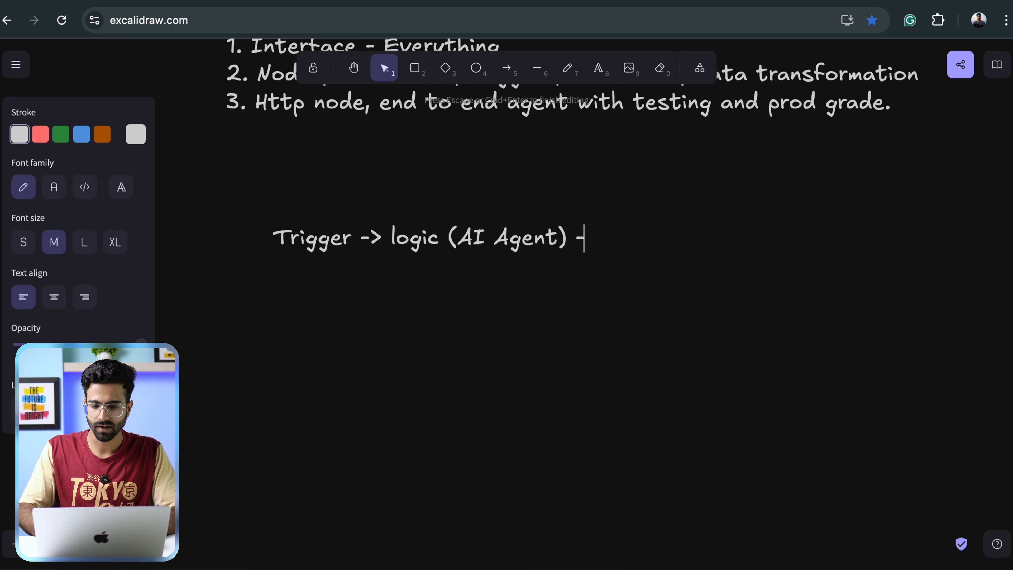
type("> output.")
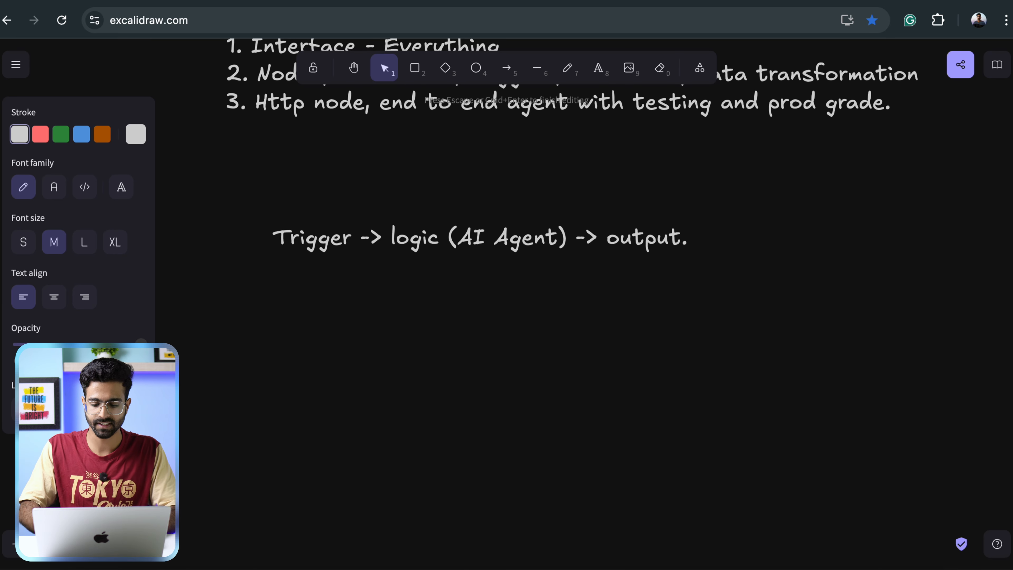
Add a line reading "Trigger (Manual, time based, event based)" below the workflow line, separated by an empty line
type("Trigger ()")
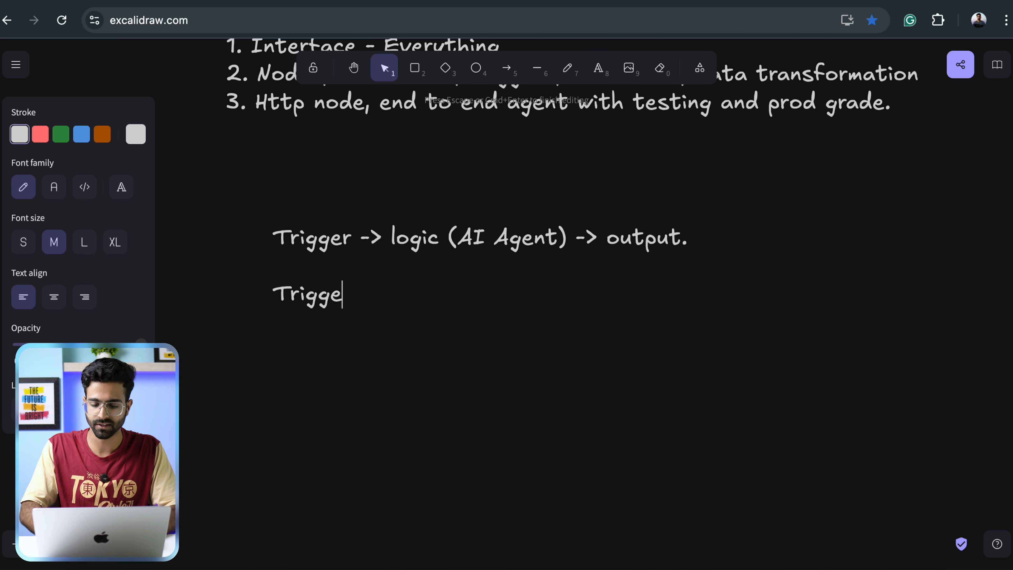
key("Left")
type("Manula")
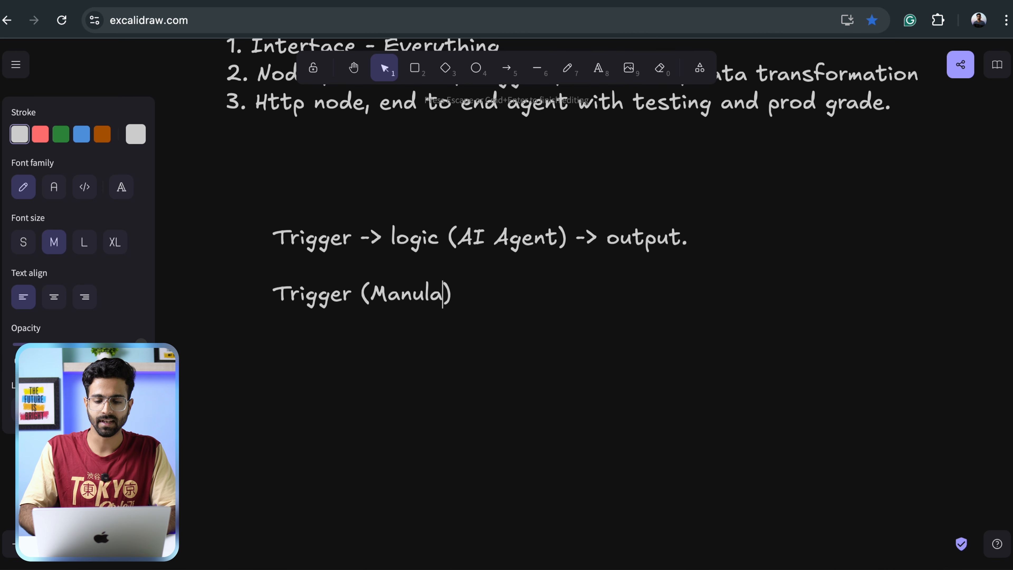
key("BackSpace")
key("BackSpace")
type("al, time based, ")
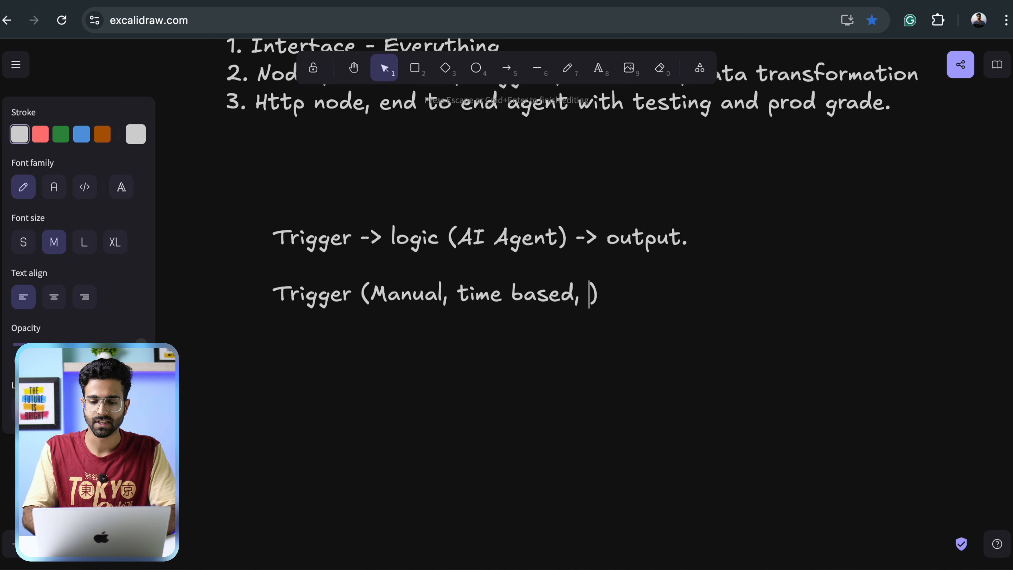
type("eb")
key("BackSpace")
type("v")
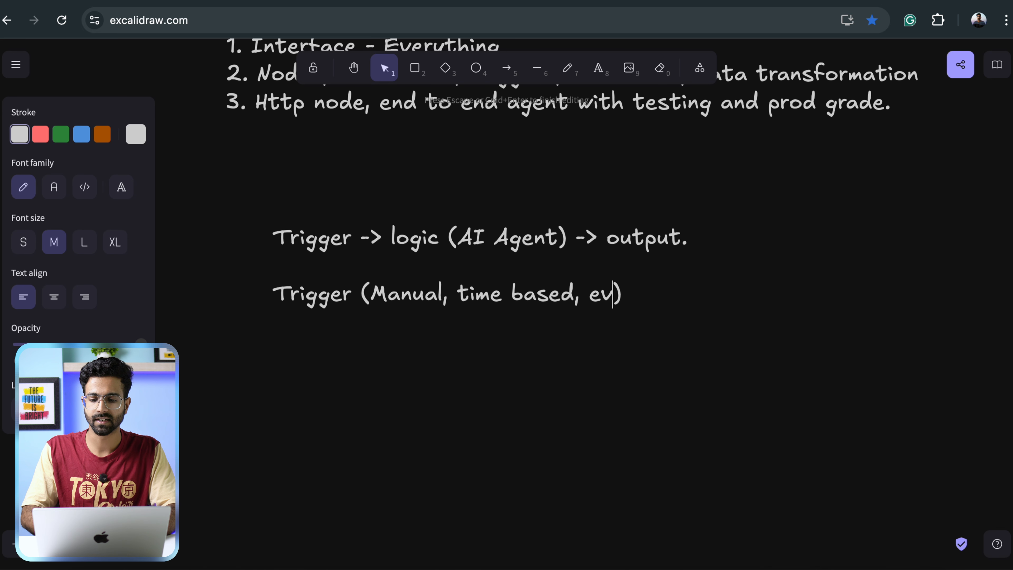
type("ent ")
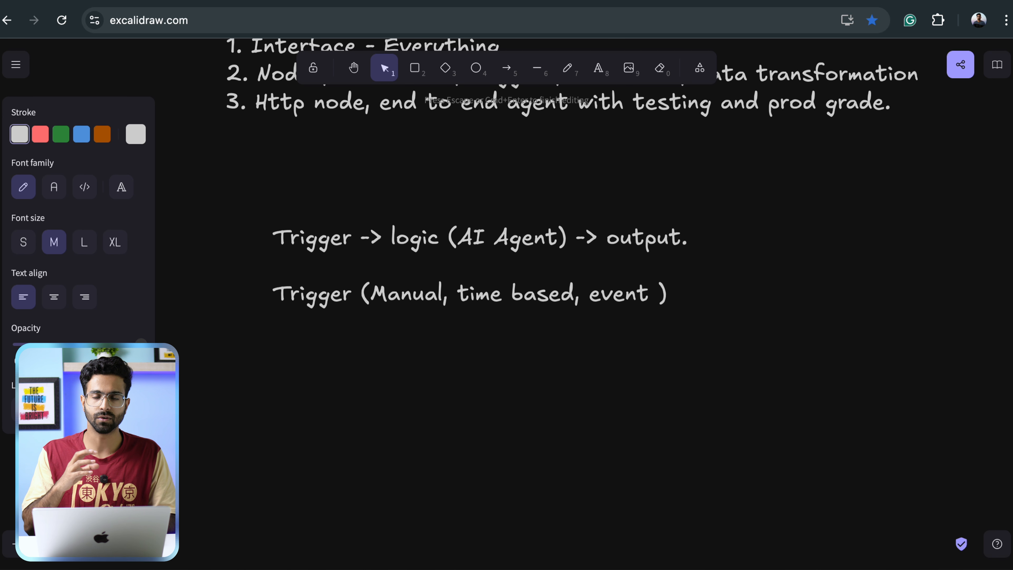
type("n")
key("BackSpace")
type("based")
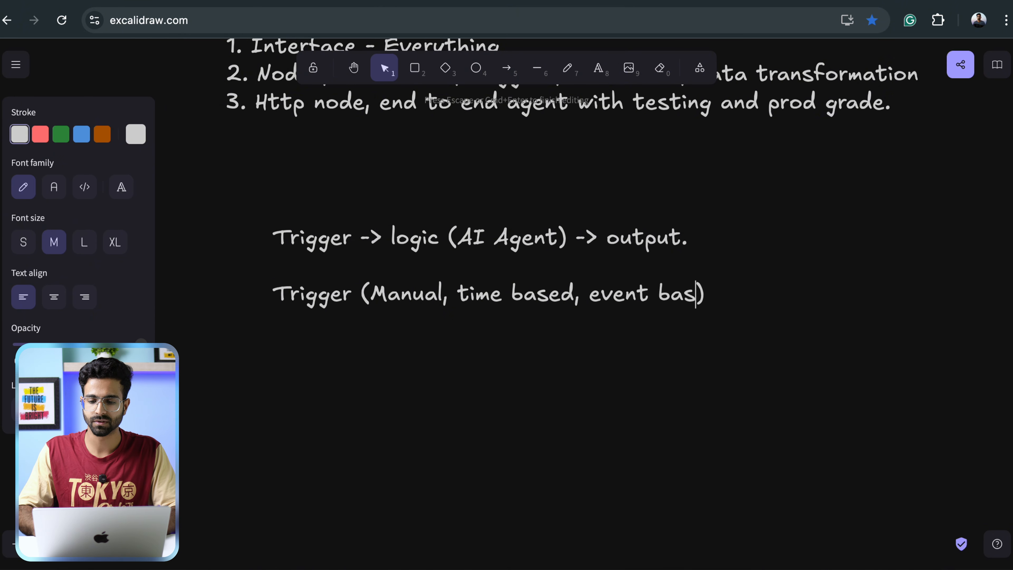
key("Right")
Switch to the n8n workflow, view its Evaluations page, and return to the editor
key("ctrl+Tab")
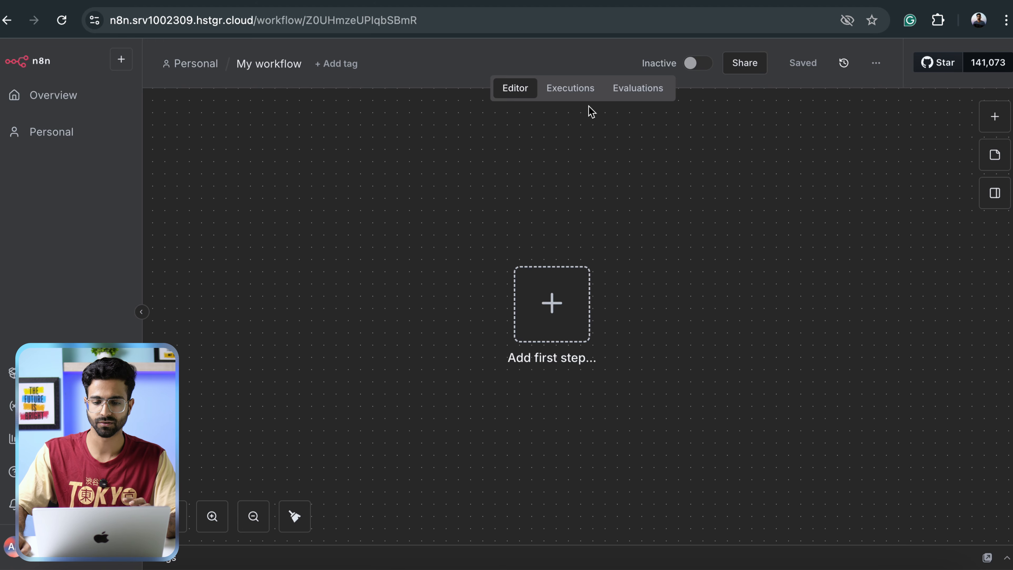
left_click(549, 92)
left_click(640, 100)
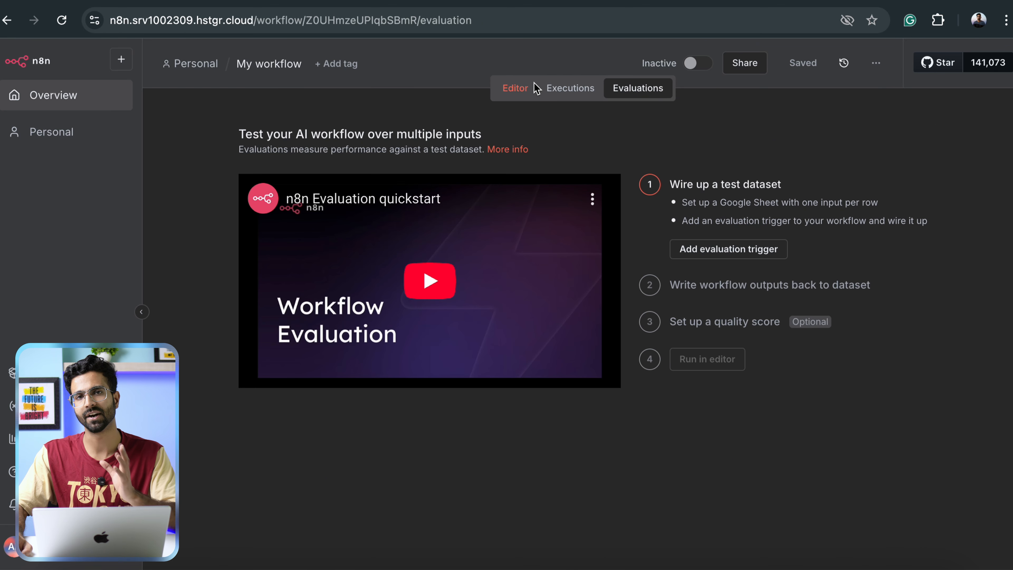
left_click(513, 91)
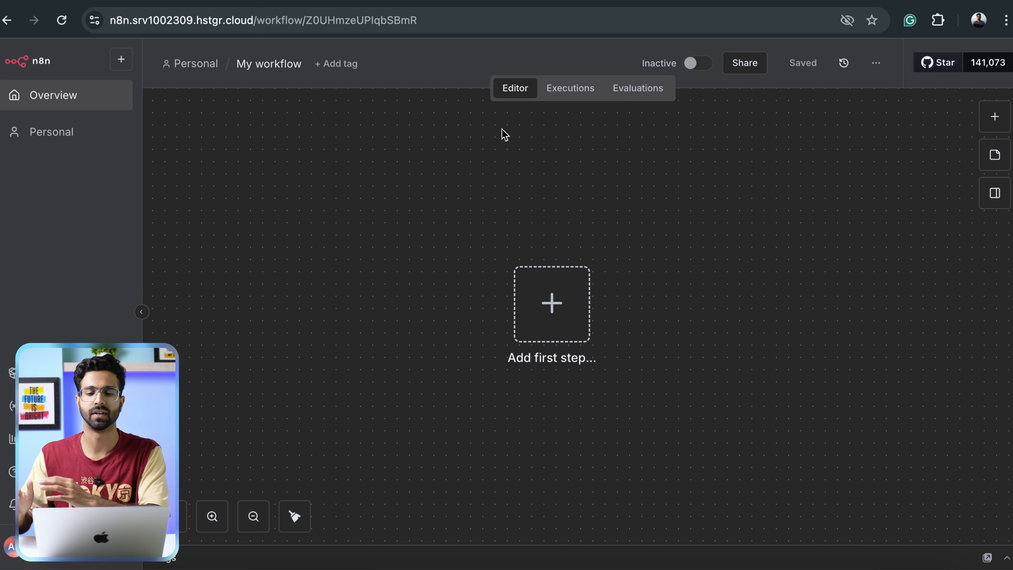
mouse_move(704, 66)
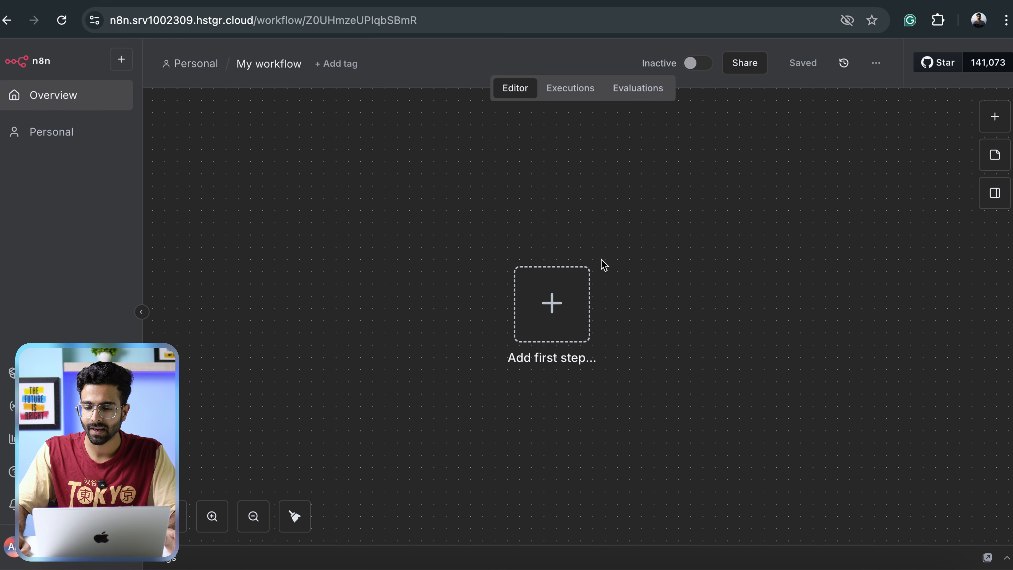
Open the trigger selection for the empty workflow and look through the available trigger types
scroll(739, 216, "right", 2)
left_click(995, 116)
scroll(762, 381, "down", 5)
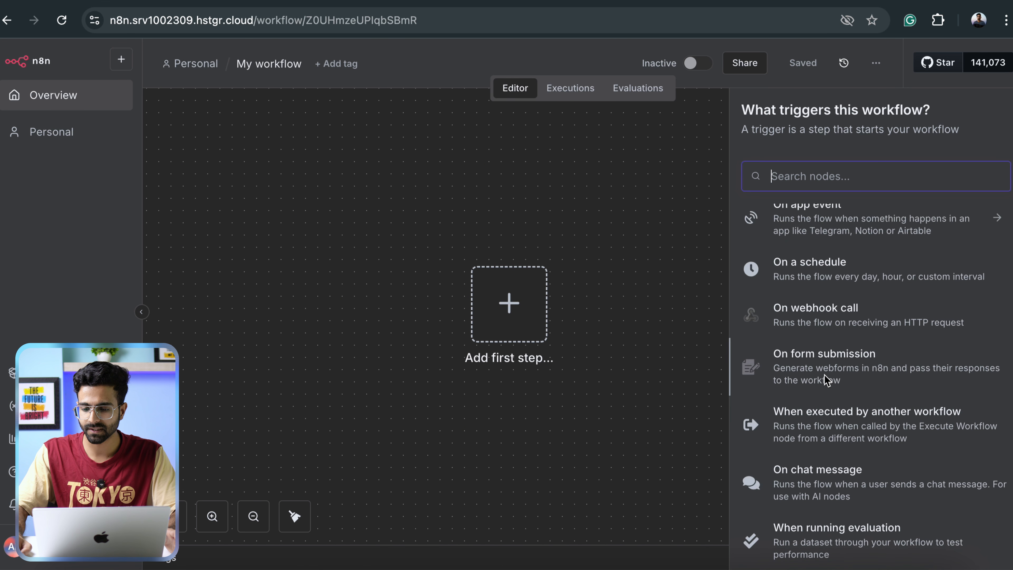
scroll(825, 379, "up", 5)
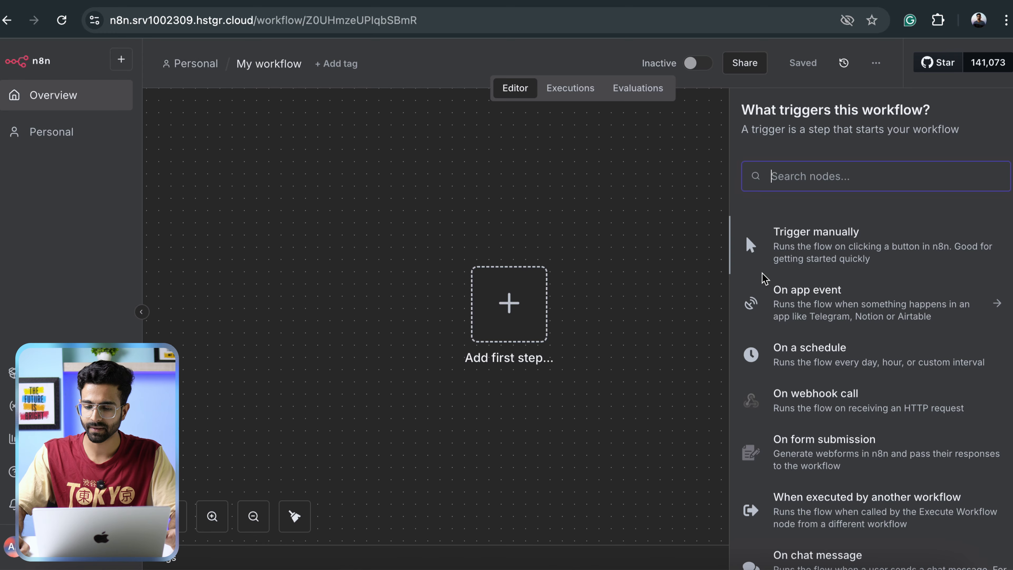
scroll(762, 319, "down", 5)
scroll(798, 319, "up", 5)
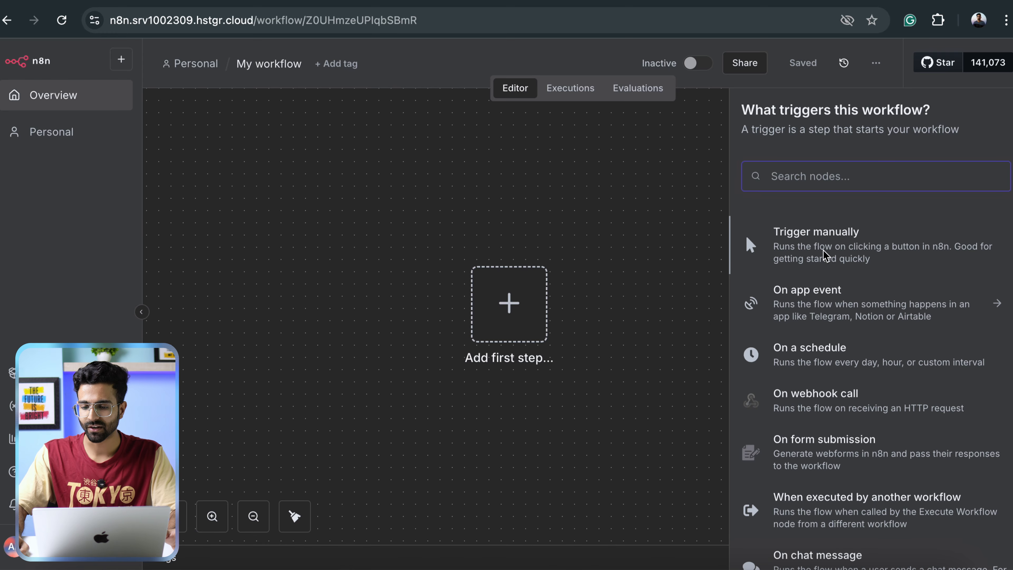
Browse the app event triggers, search for telegram, view Telegram's triggers, and return to the list of trigger types
left_click(817, 305)
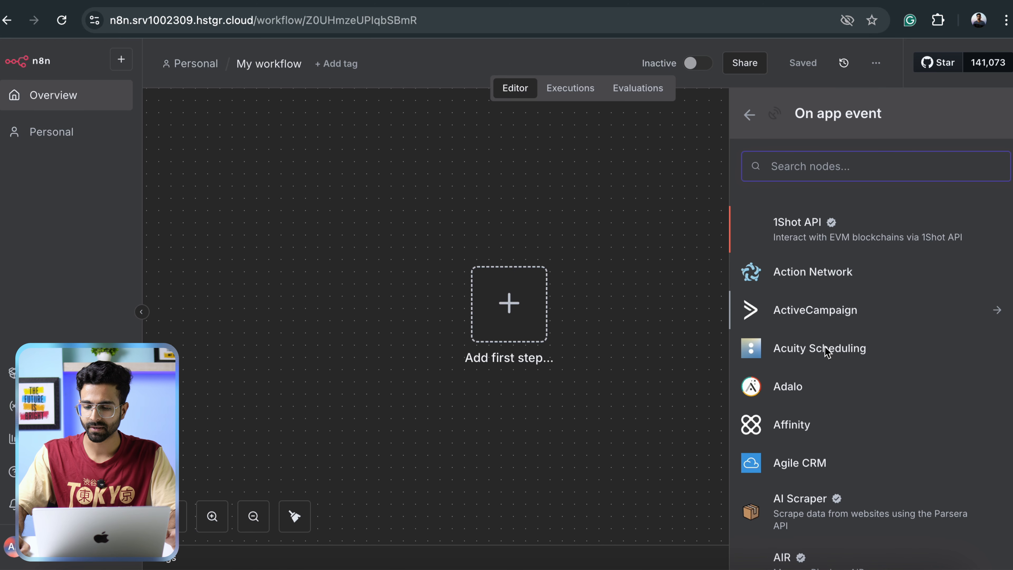
scroll(838, 381, "down", 6)
scroll(840, 383, "down", 20)
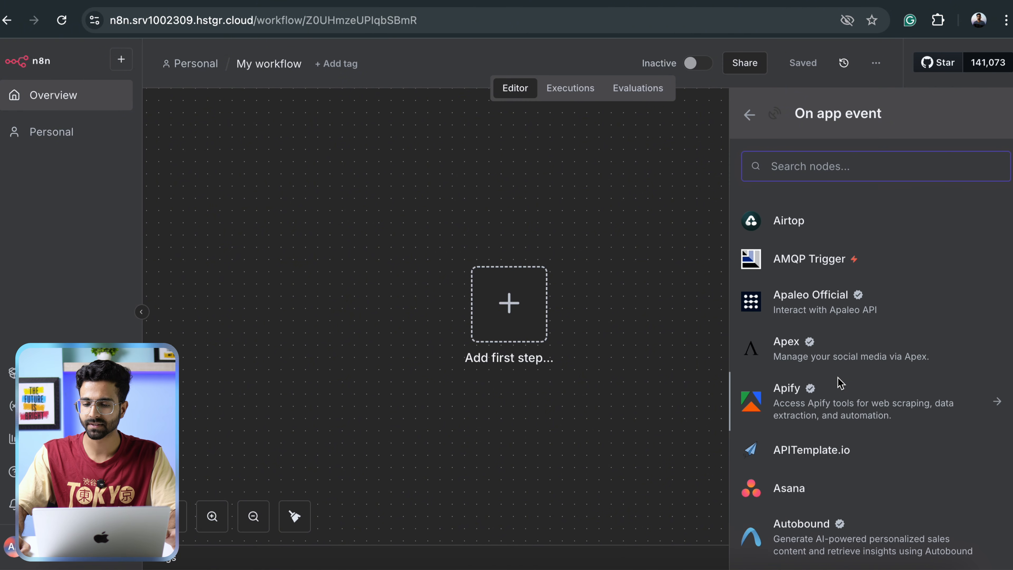
scroll(839, 382, "down", 20)
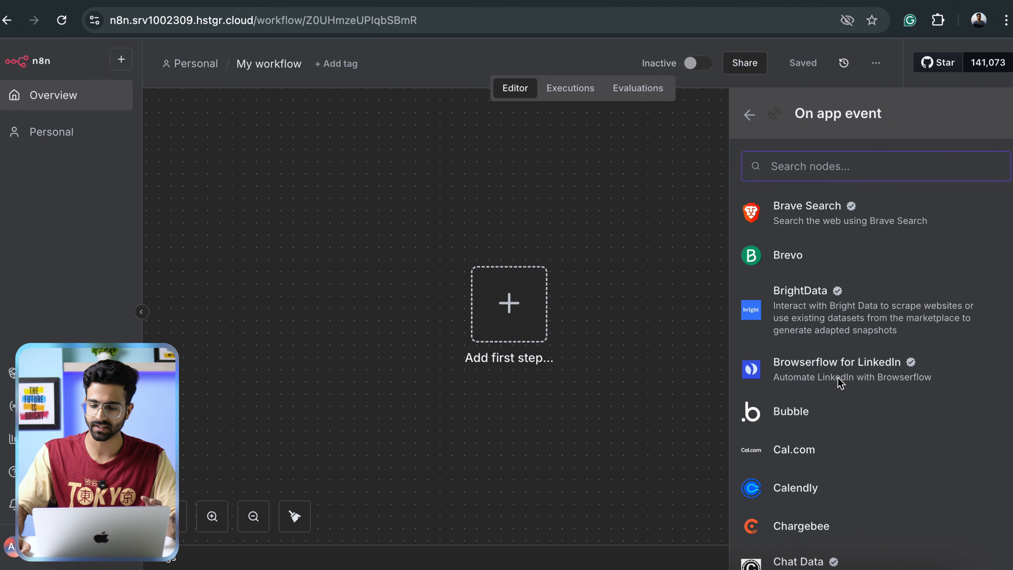
scroll(839, 382, "down", 20)
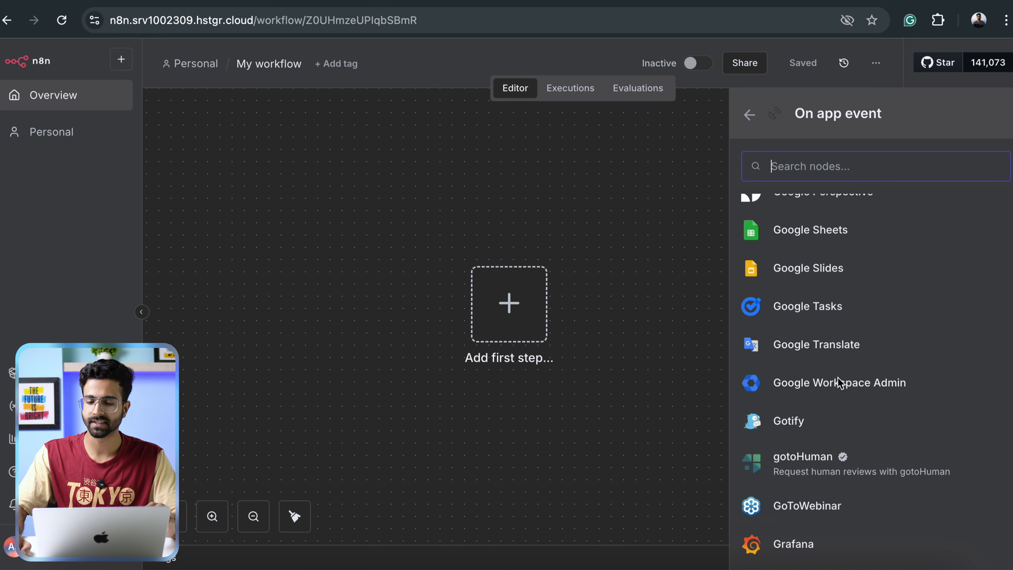
type("telegram")
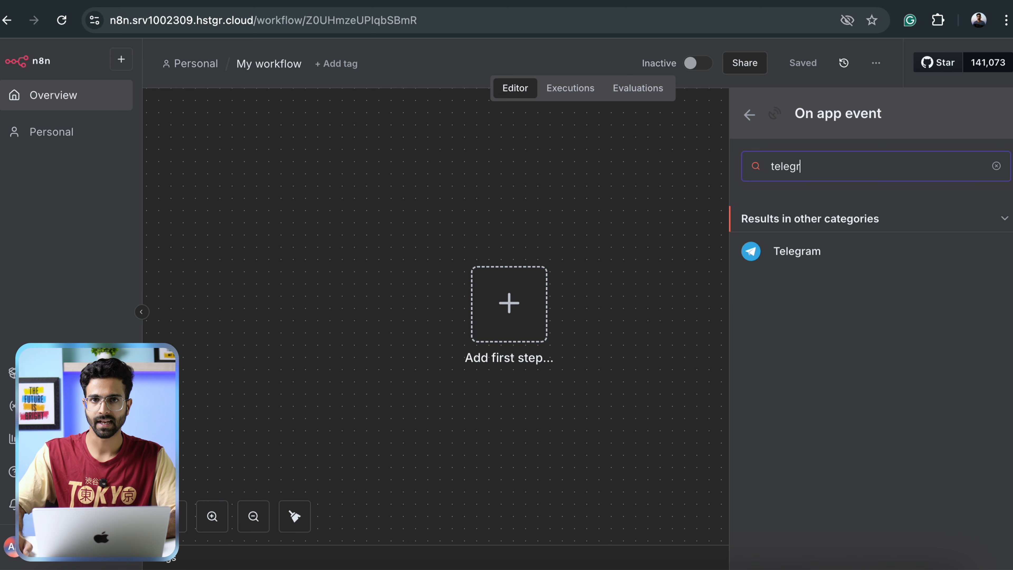
left_click(858, 264)
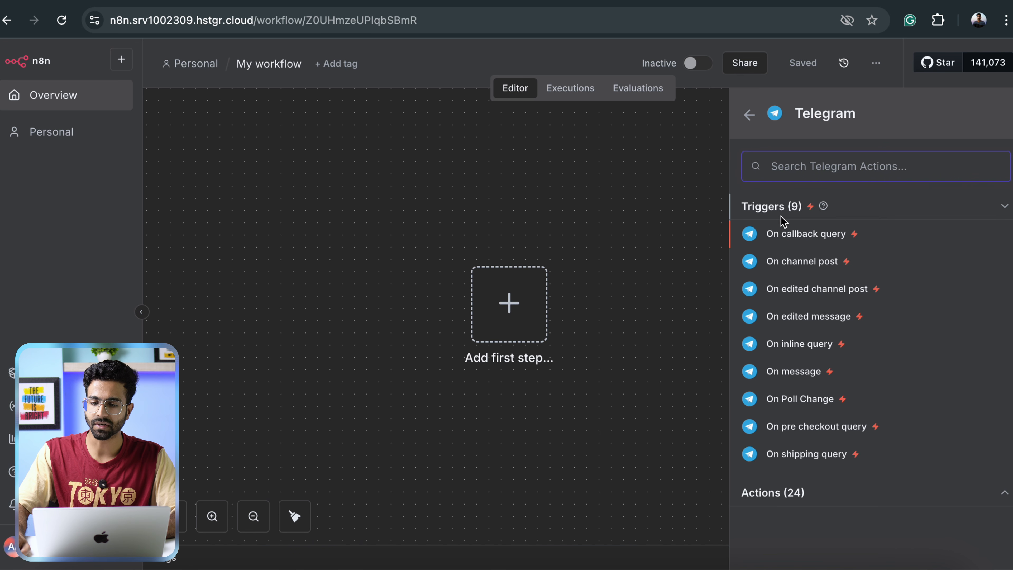
left_click(749, 116)
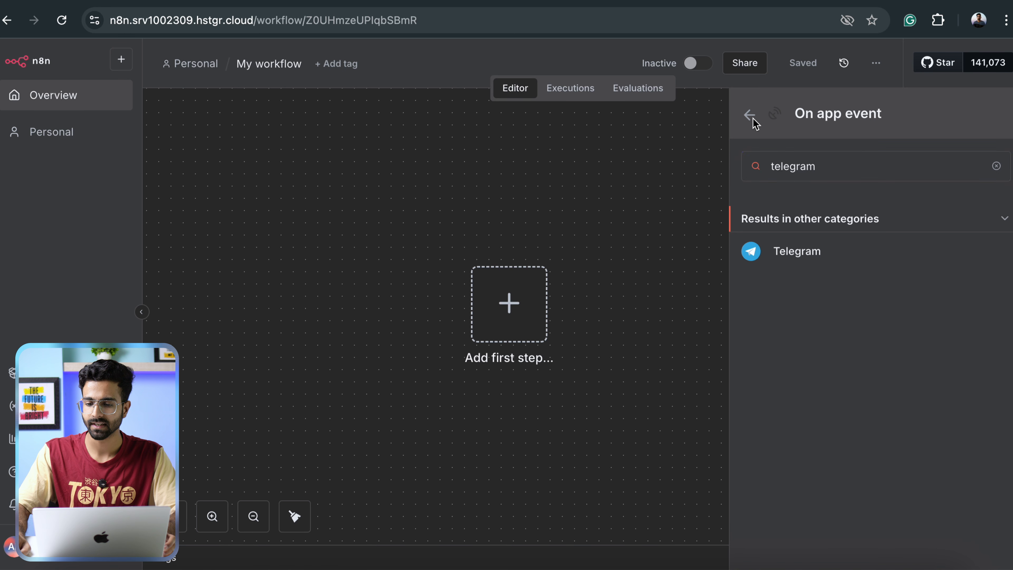
left_click(750, 115)
Add an On a schedule trigger to view its parameters, and delete it from the canvas
scroll(780, 317, "down", 1)
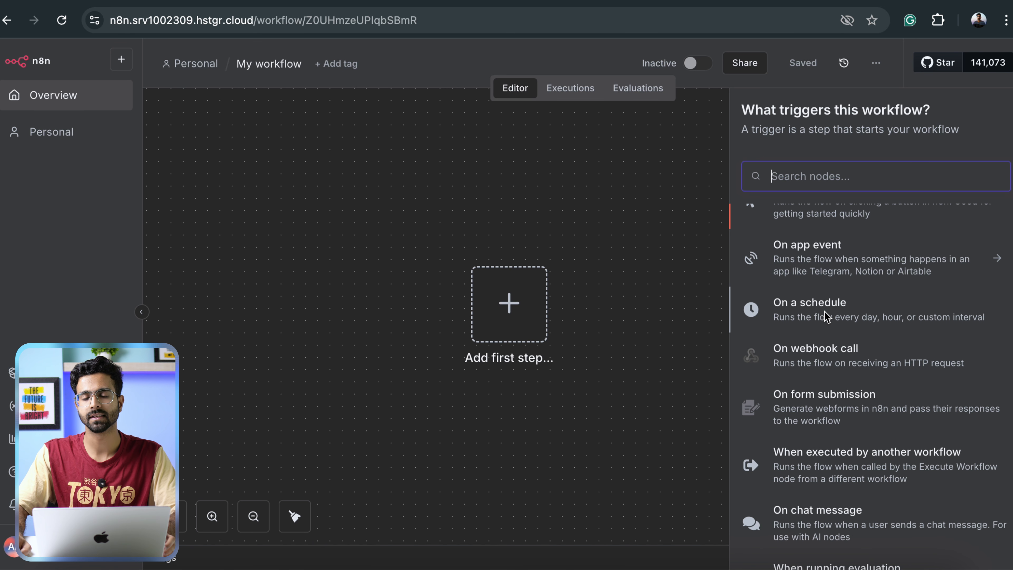
left_click(826, 316)
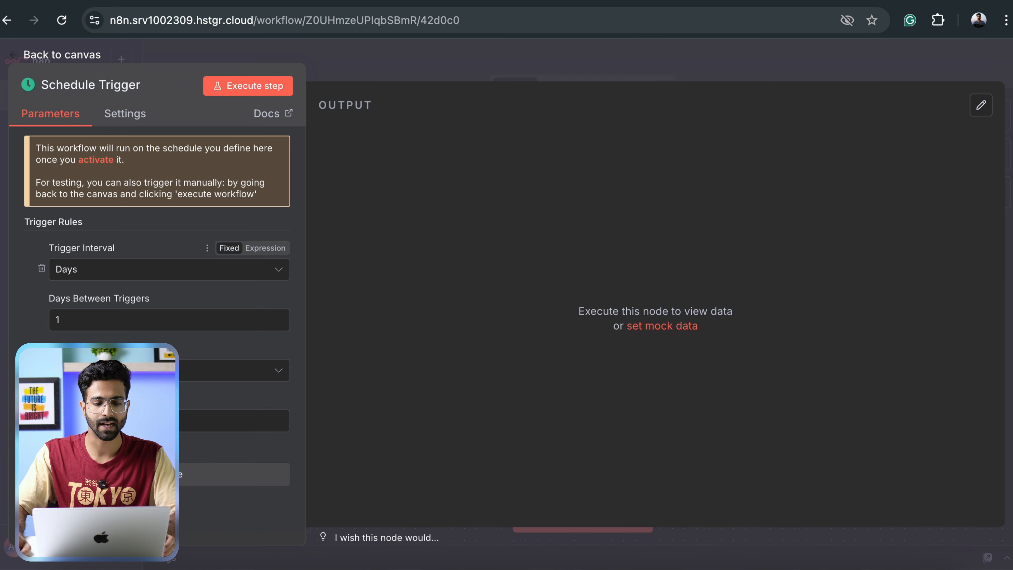
key("Escape")
key("Delete")
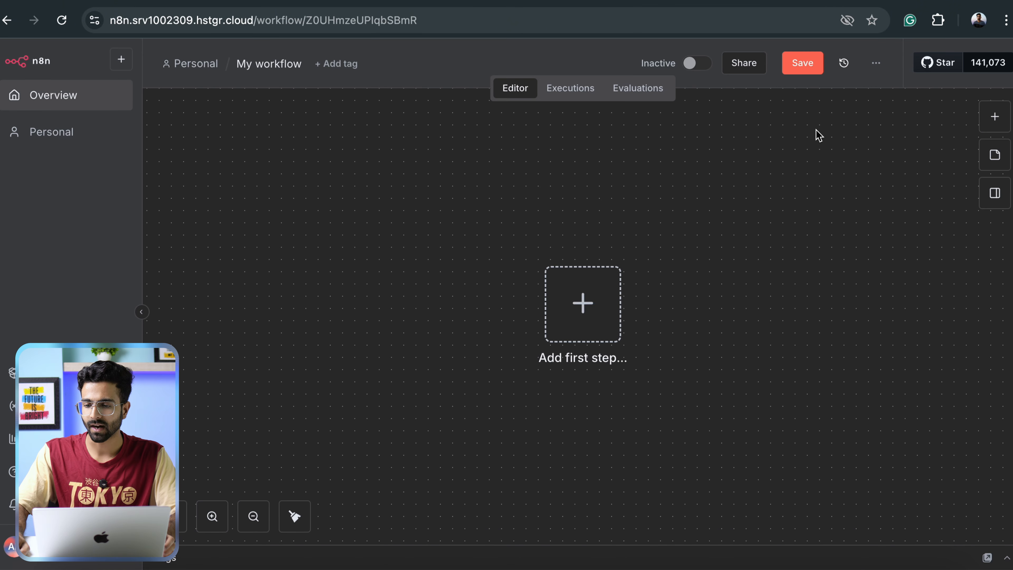
Add an On chat message trigger, open its chat from the canvas, and delete the trigger
left_click(993, 117)
scroll(810, 391, "down", 5)
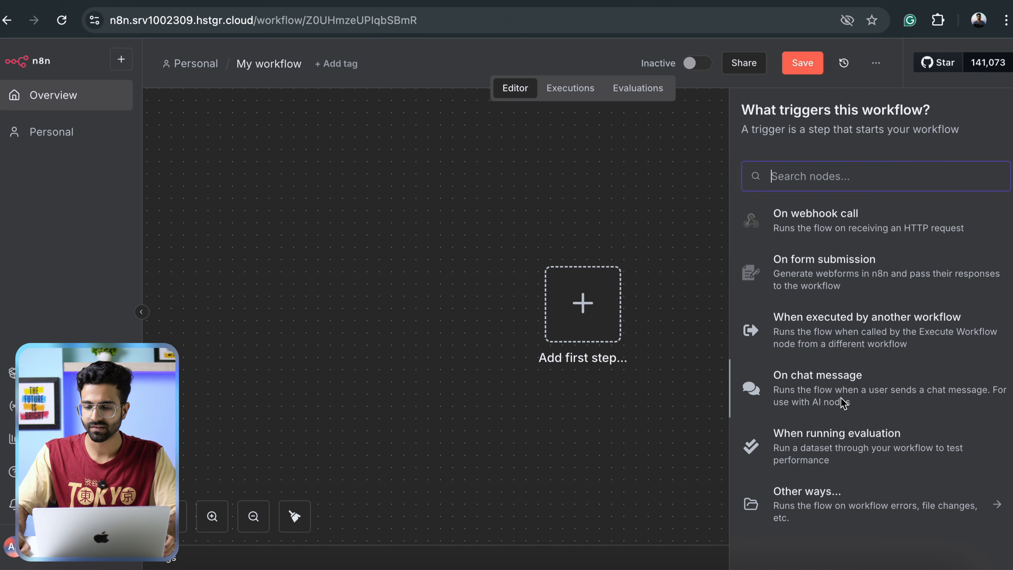
scroll(843, 402, "up", 5)
scroll(801, 240, "down", 5)
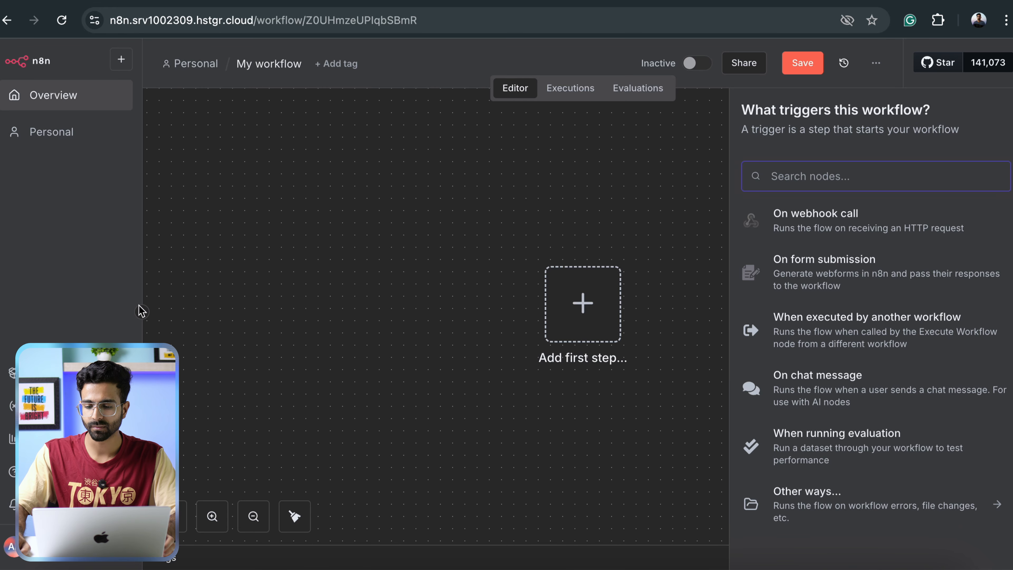
left_click(778, 385)
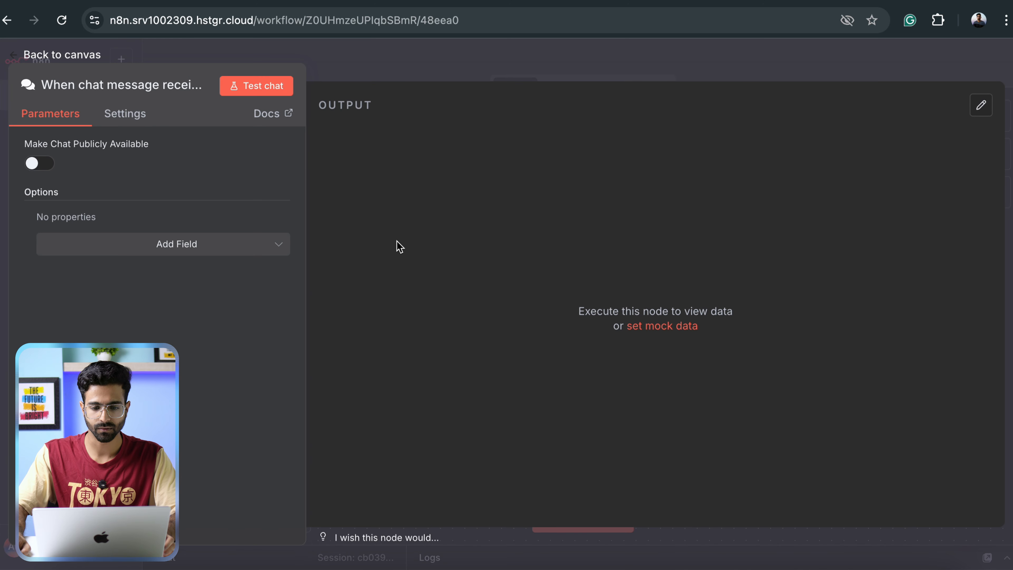
left_click(495, 67)
left_click(589, 509)
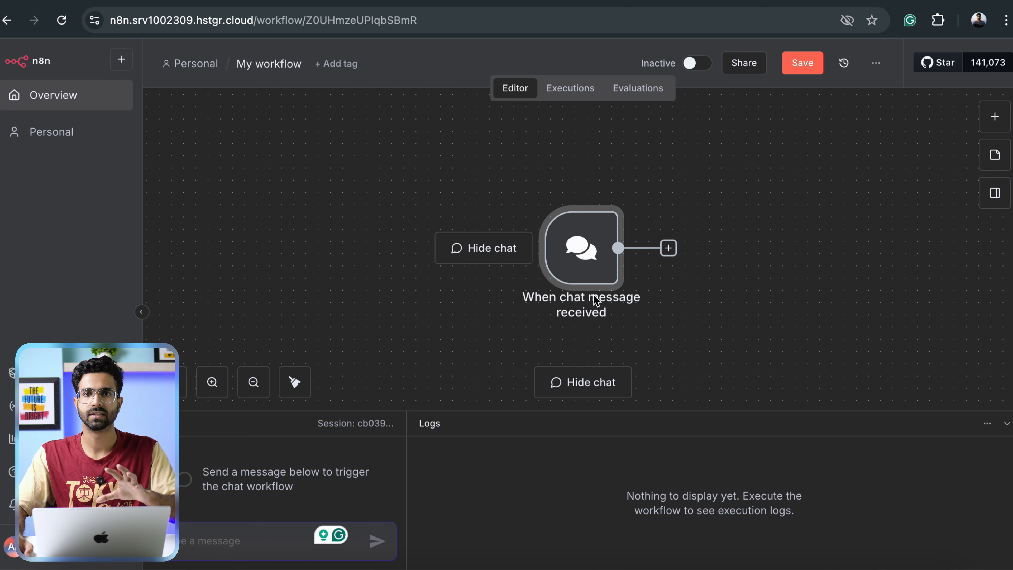
key("Delete")
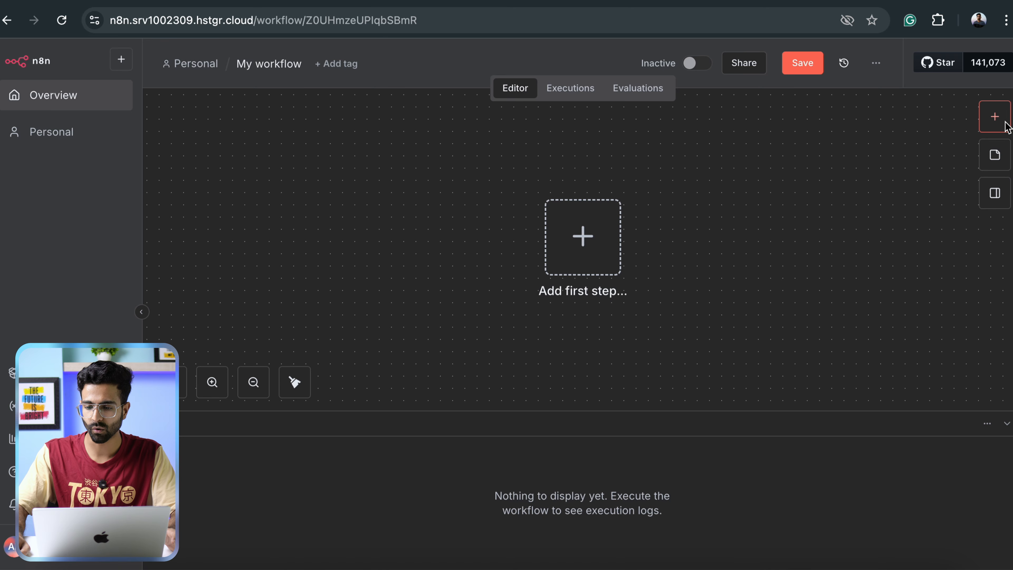
Add a Trigger manually node as the workflow's first step
left_click(997, 120)
left_click(811, 229)
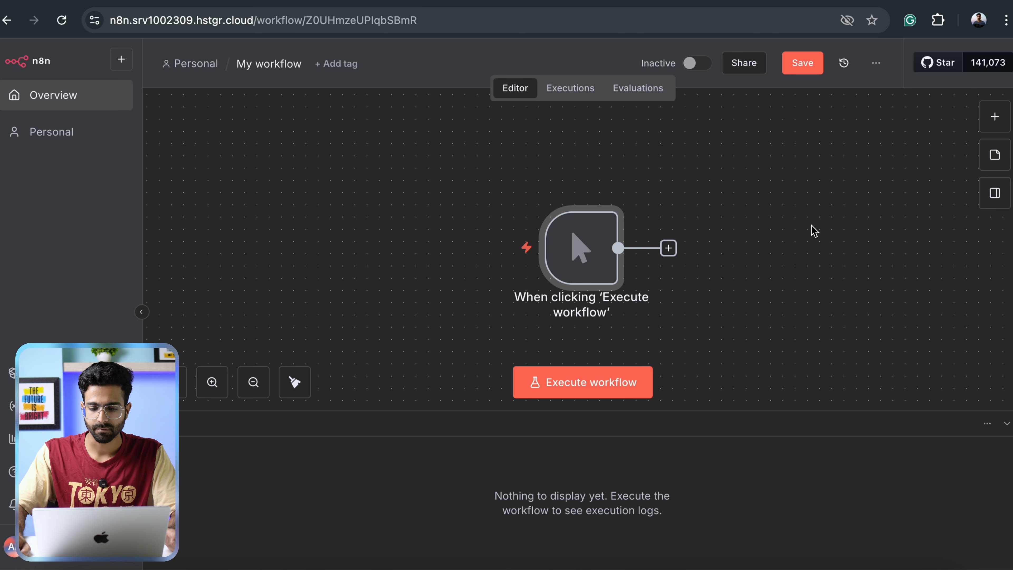
Move the manual trigger node to the left on the canvas and collapse the execution logs
left_click_drag(580, 246, 380, 233)
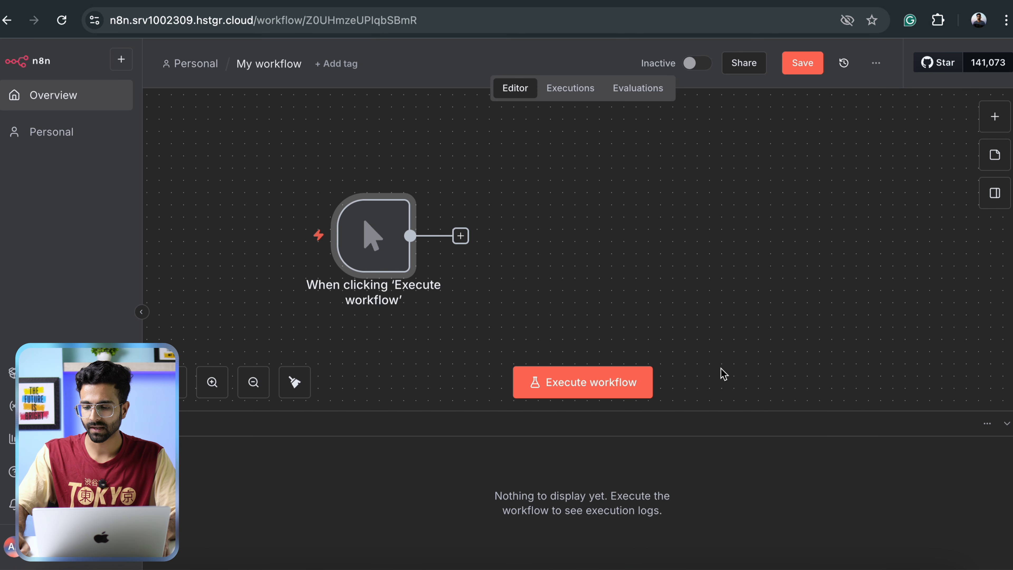
left_click(1007, 423)
mouse_move(303, 307)
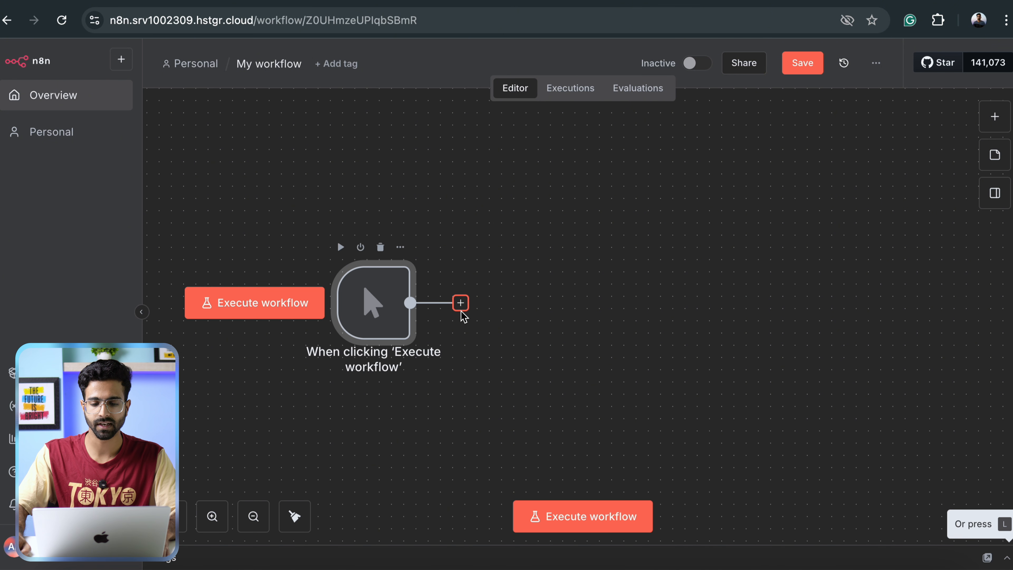
Browse the node categories and AI nodes, and add an AI Agent node after the manual trigger
left_click(461, 303)
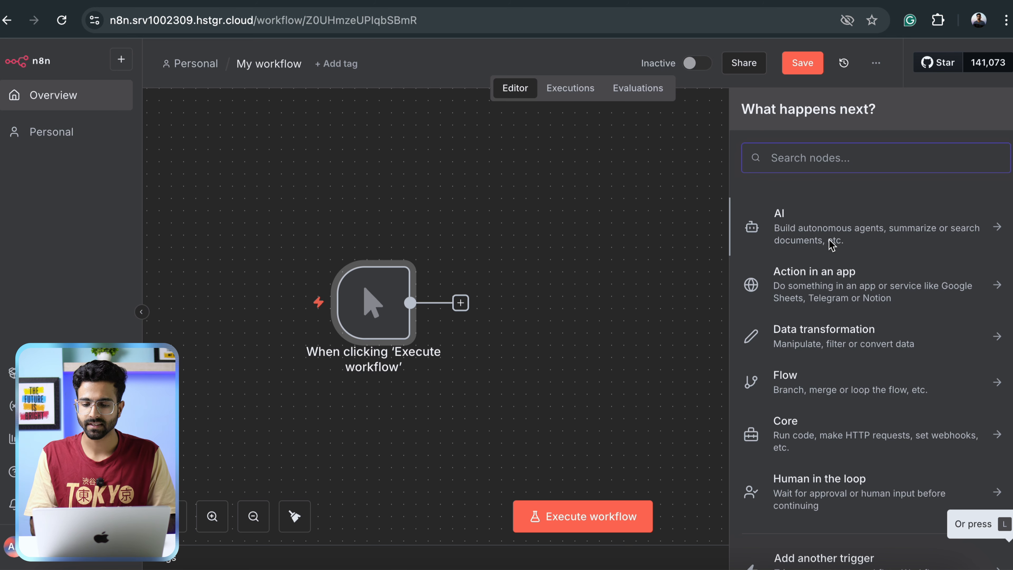
scroll(818, 378, "down", 2)
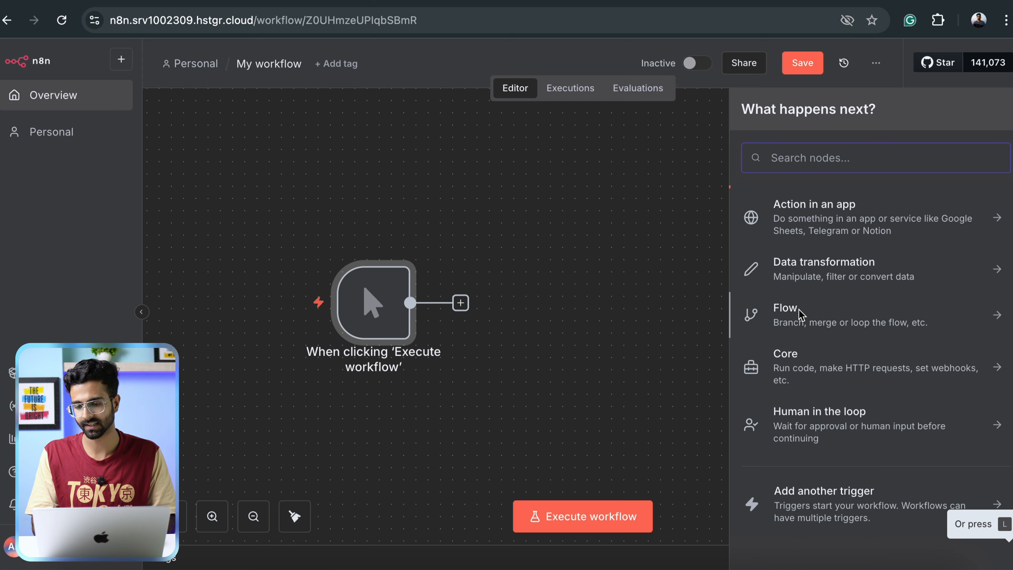
scroll(798, 279, "up", 2)
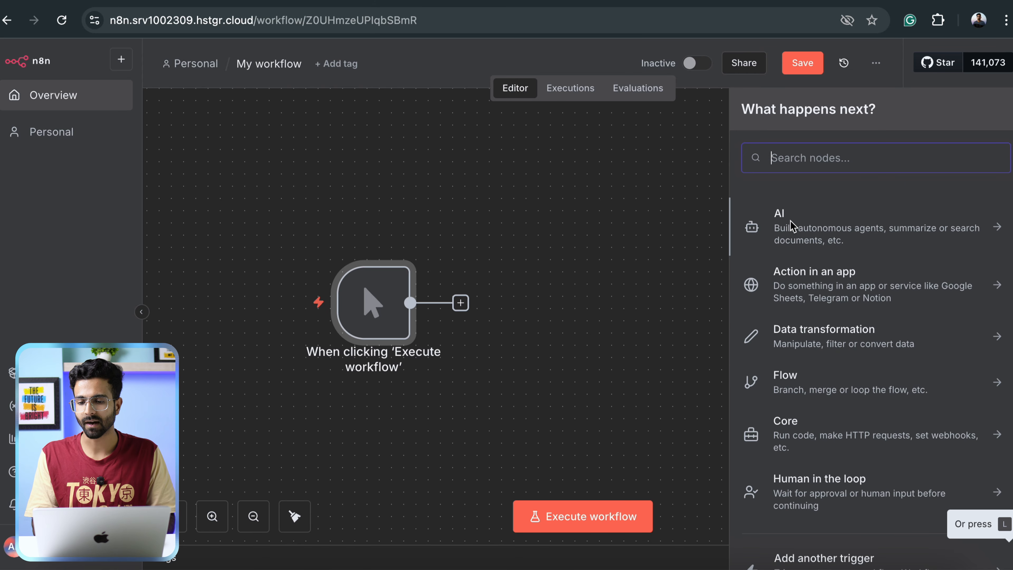
left_click(825, 227)
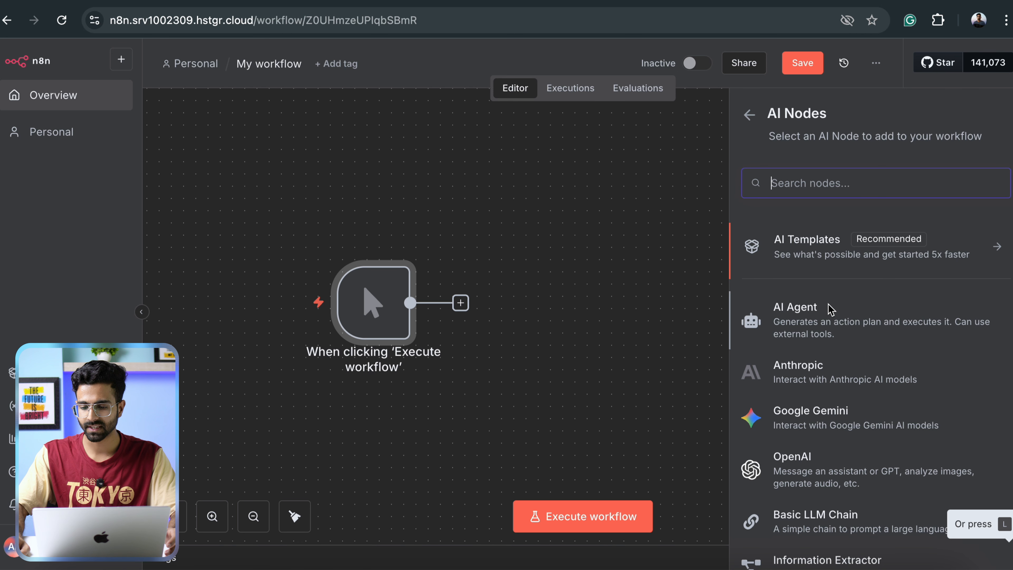
scroll(831, 310, "down", 5)
scroll(831, 310, "up", 5)
scroll(830, 309, "down", 8)
scroll(831, 310, "up", 8)
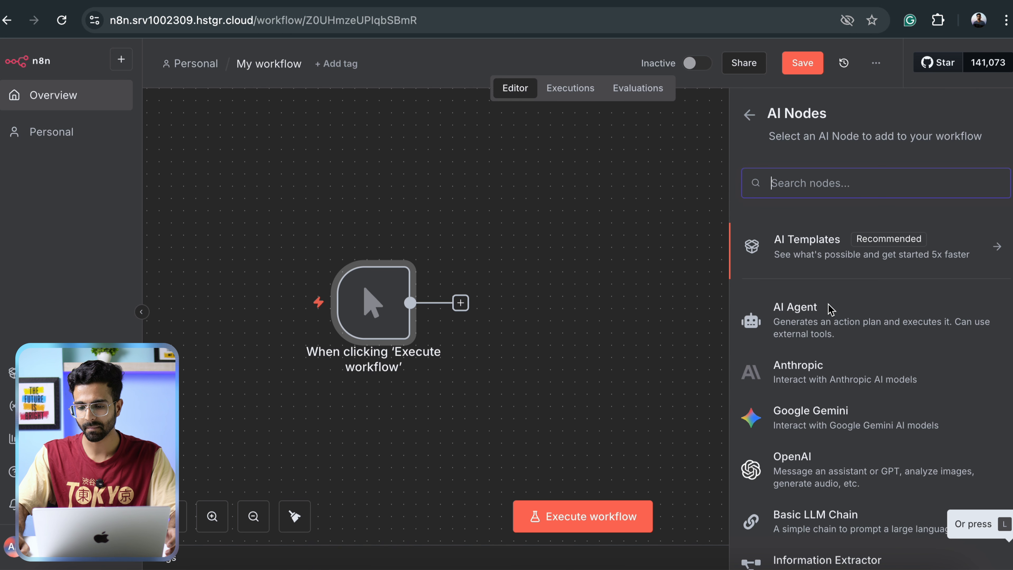
left_click(816, 319)
key("Escape")
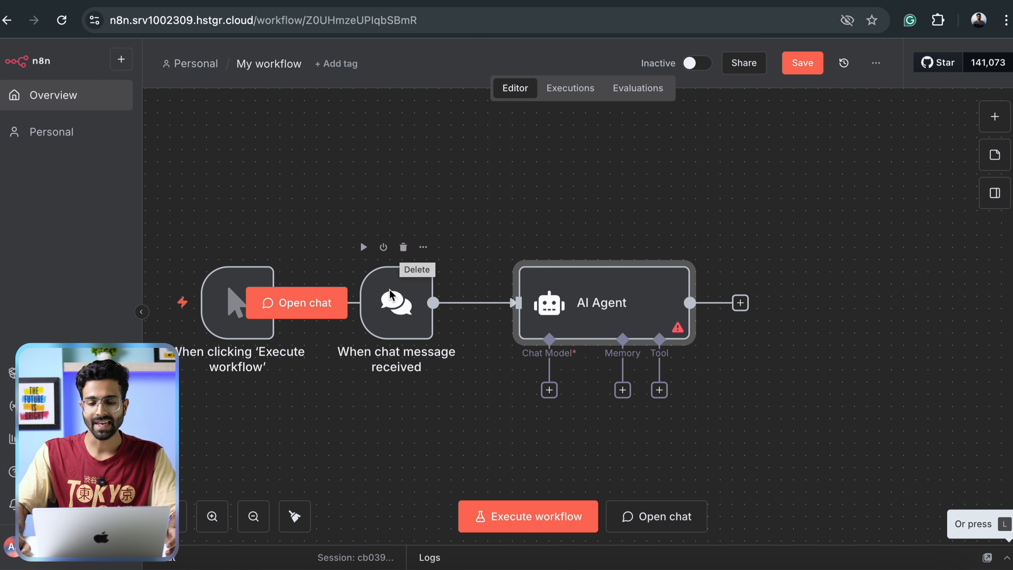
Delete the manual trigger node, leaving the chat message trigger to start the AI Agent
left_click_drag(335, 175, 906, 457)
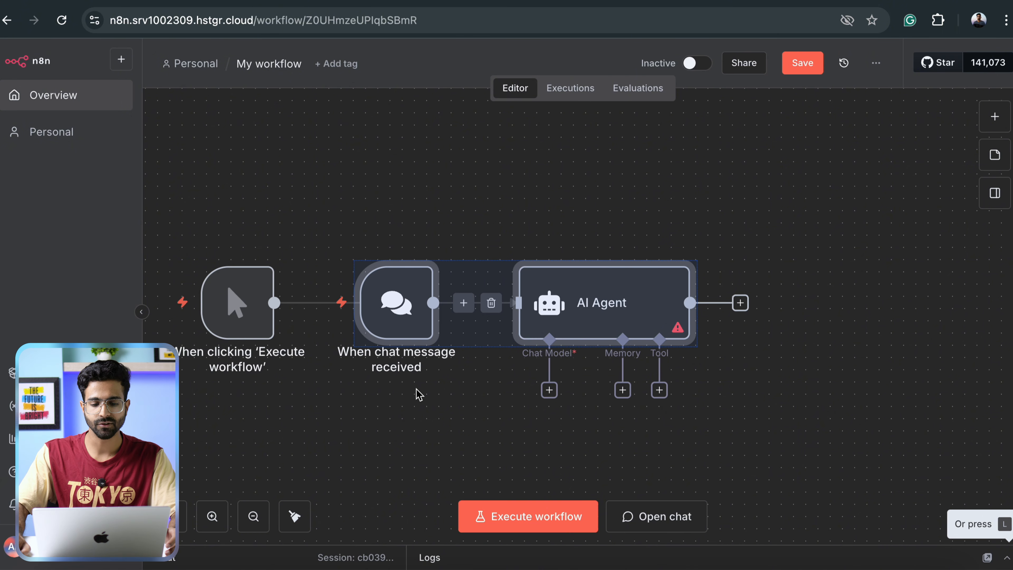
mouse_move(393, 365)
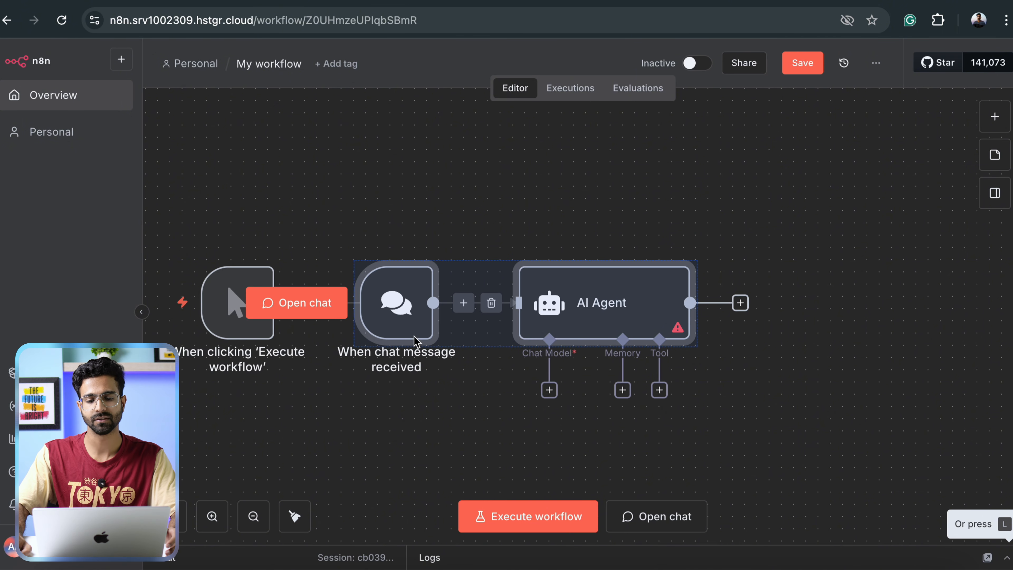
scroll(526, 216, "left", 3)
scroll(499, 196, "down", 3)
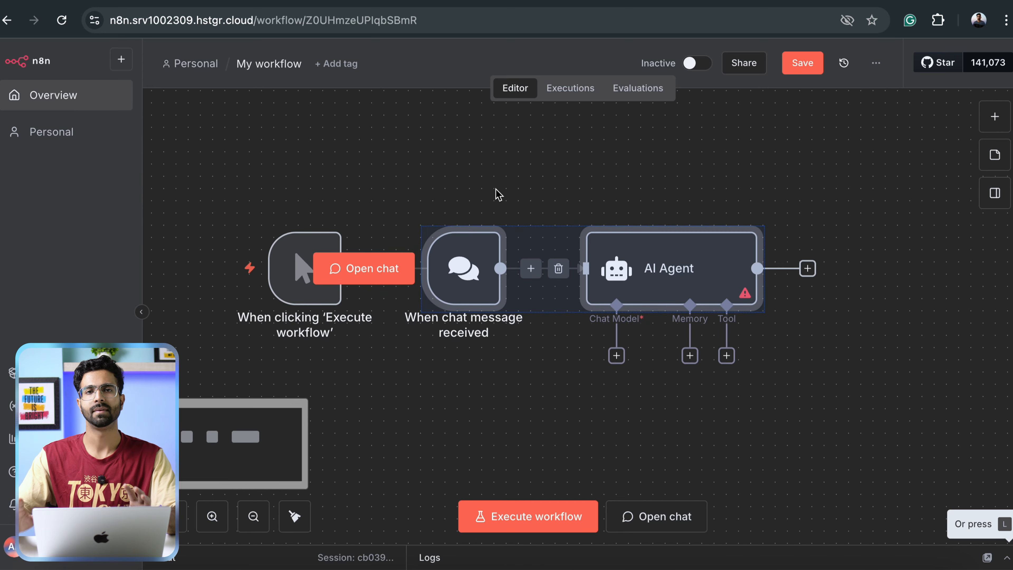
mouse_move(497, 194)
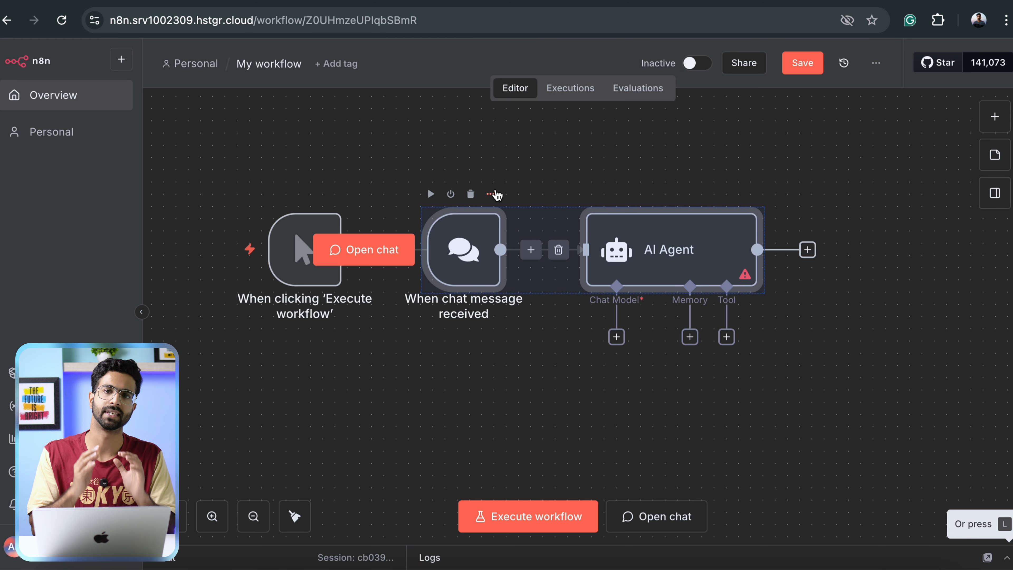
mouse_move(318, 235)
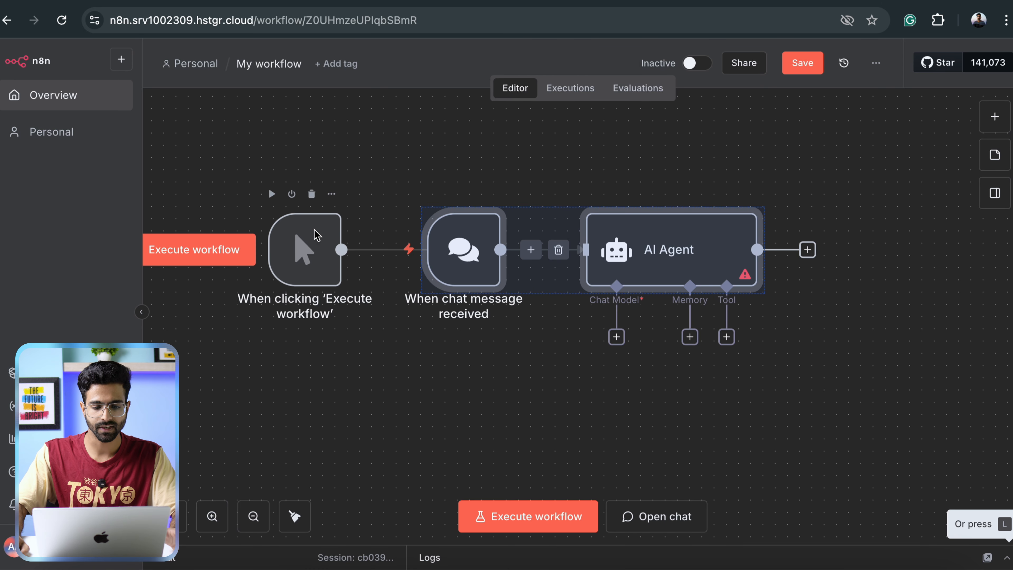
left_click(311, 194)
Move the chat message trigger and the AI Agent node together toward the upper left of the canvas
left_click_drag(249, 140, 934, 481)
left_click_drag(450, 260, 350, 198)
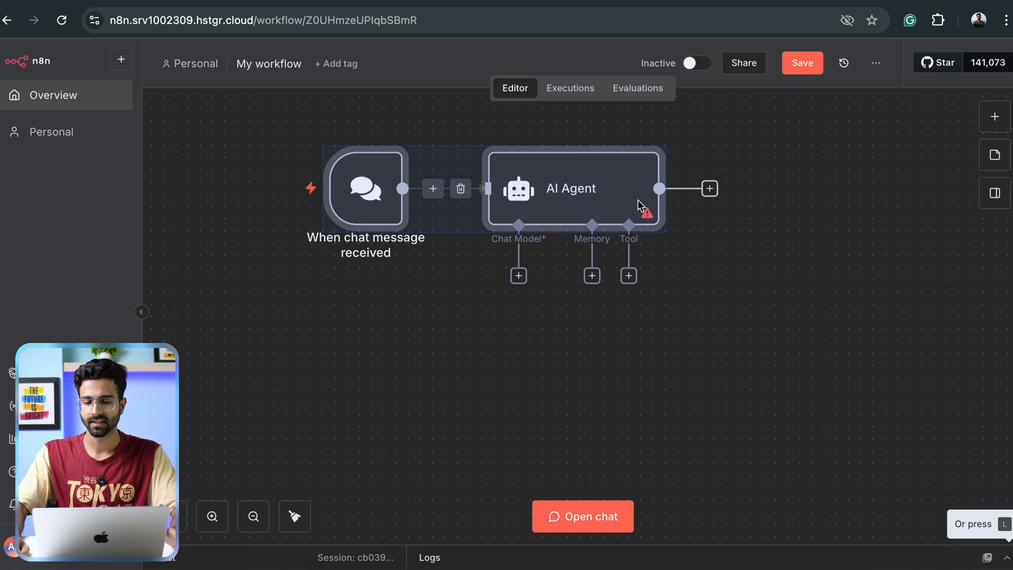
left_click(797, 155)
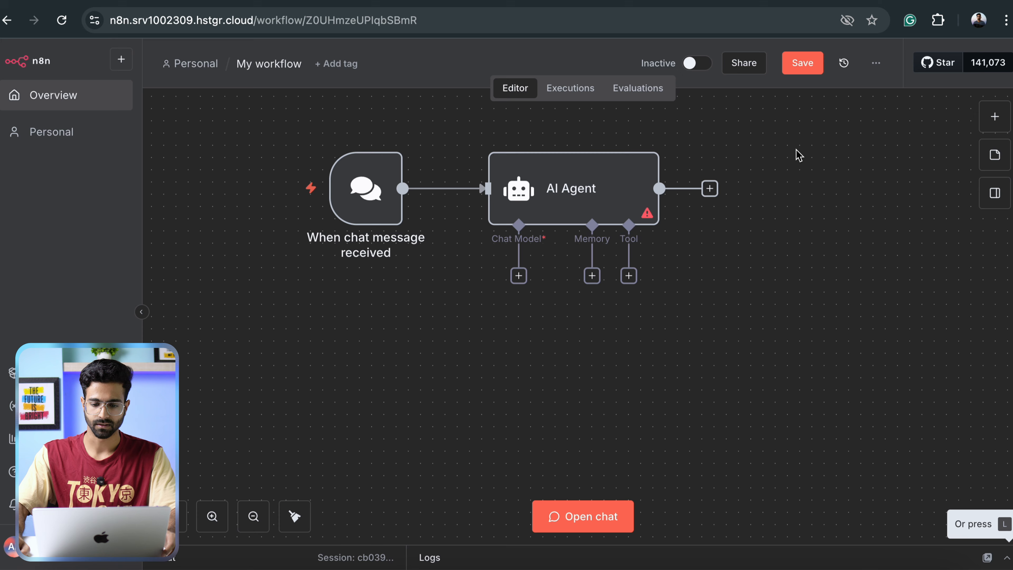
Open the AI Agent node to view its parameters, and return to the canvas
double_click(577, 188)
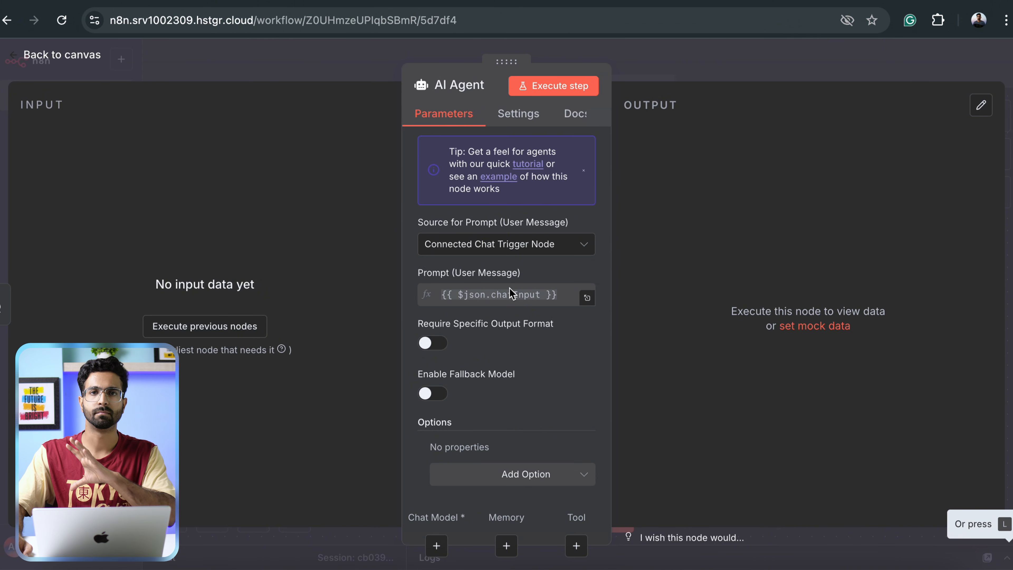
scroll(497, 354, "down", 1)
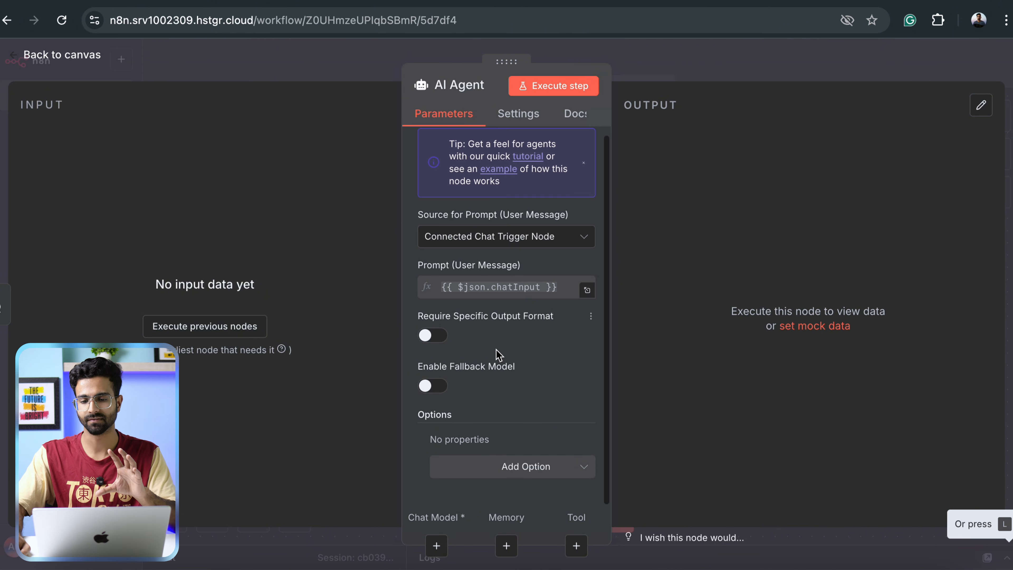
key("Escape")
Send the test message "hlo" in the workflow's chat, and close the chat and the error notification
left_click(562, 533)
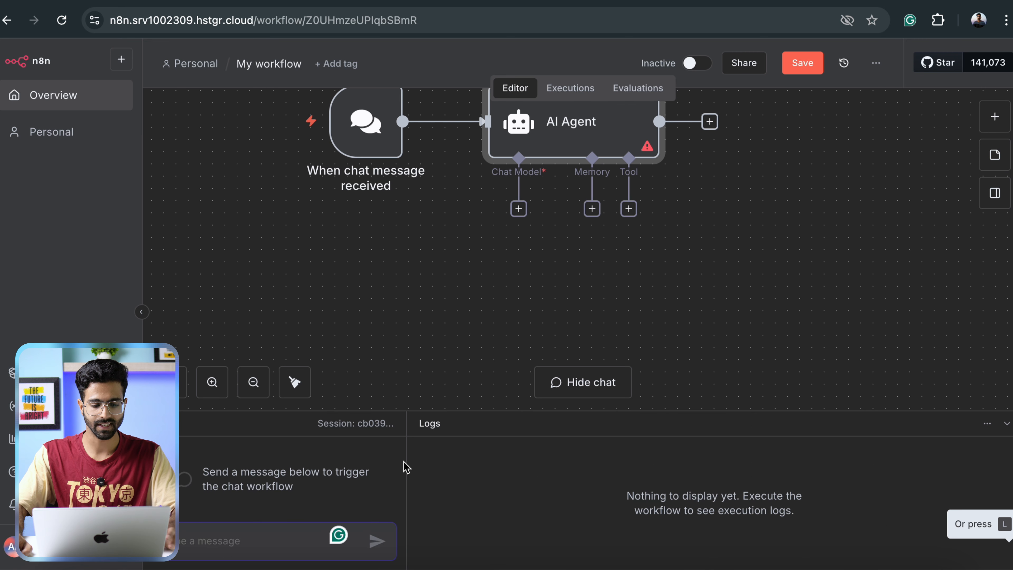
type("hlo")
key("Return")
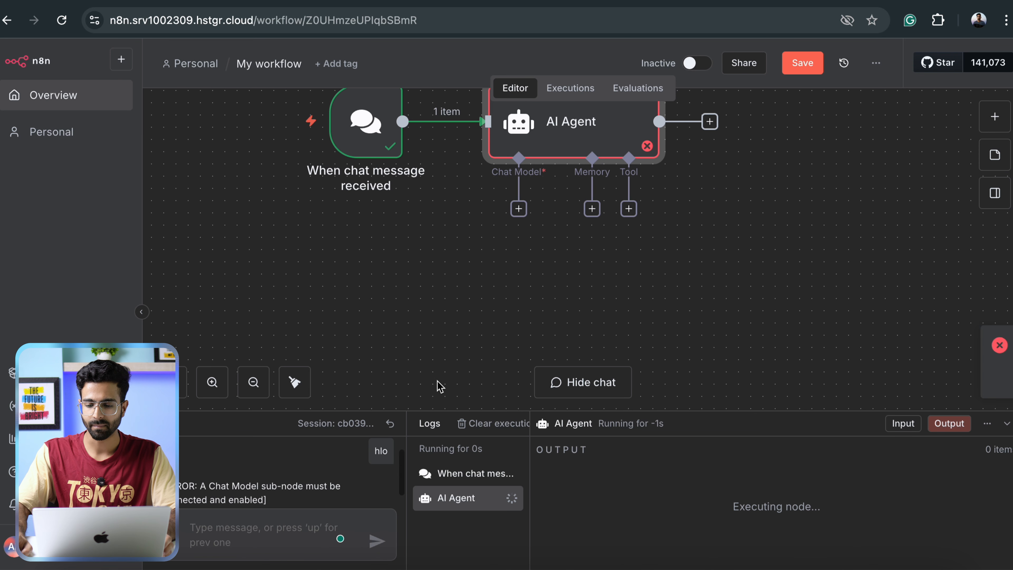
left_click(1006, 424)
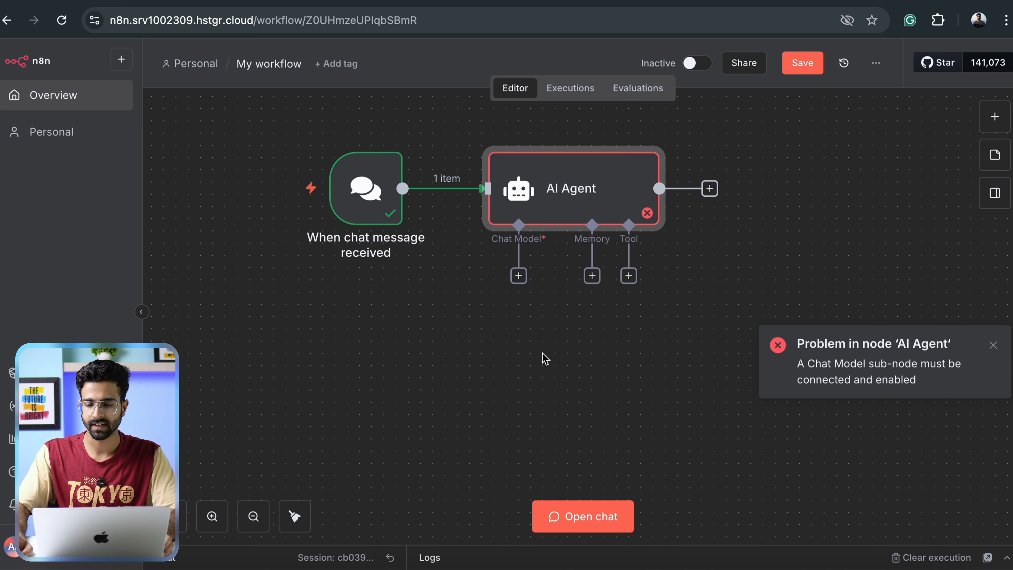
left_click(1004, 351)
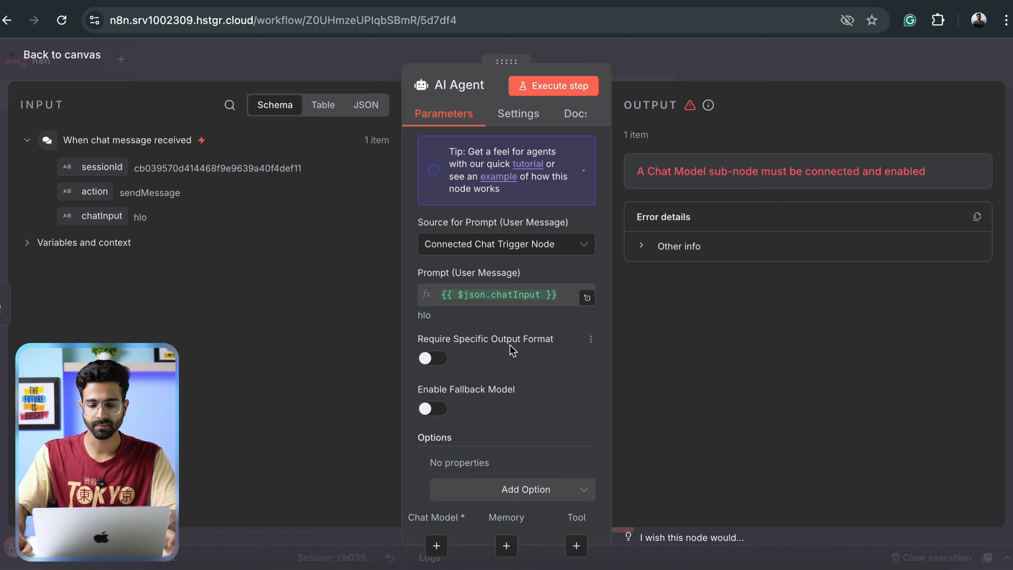
Examine the AI Agent's prompt source options, keep Connected Chat Trigger Node, and return to the canvas
scroll(518, 335, "down", 1)
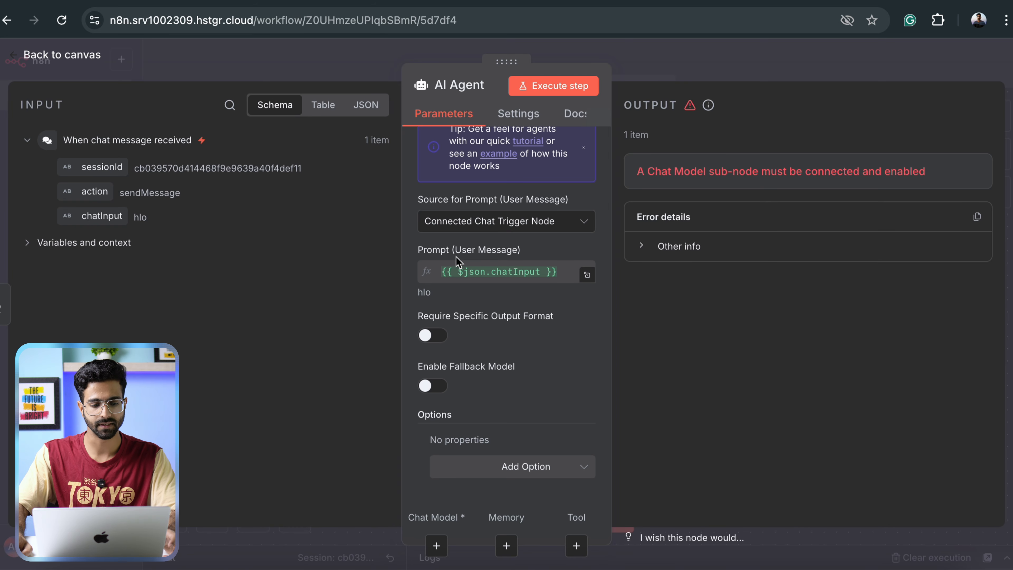
left_click(450, 221)
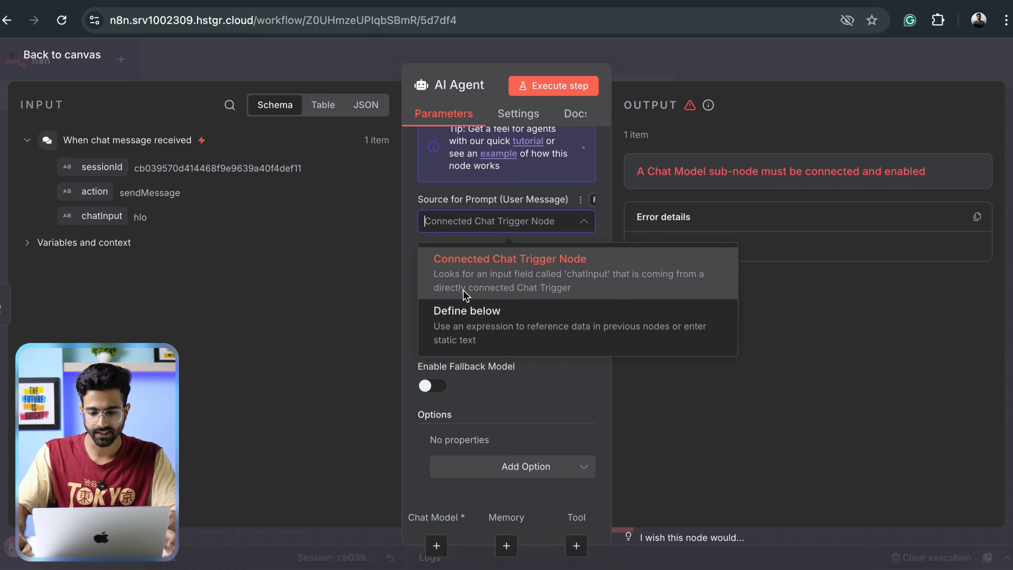
left_click(525, 275)
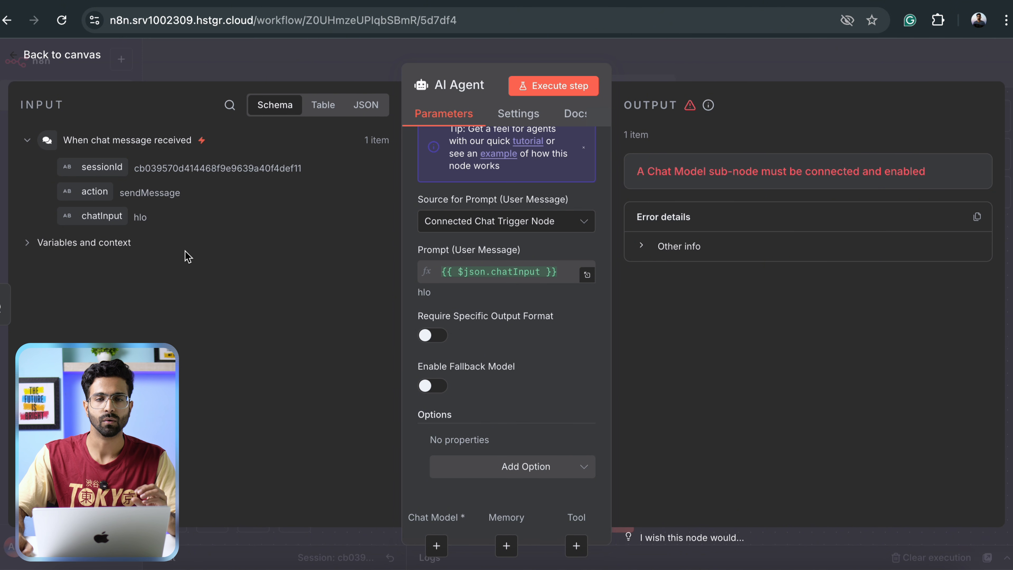
left_click(510, 224)
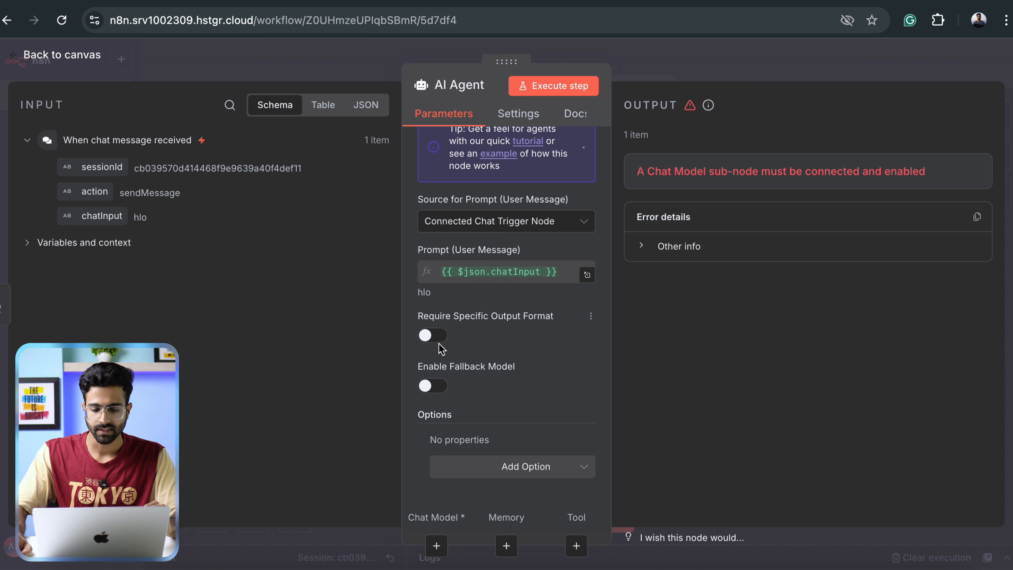
left_click(734, 60)
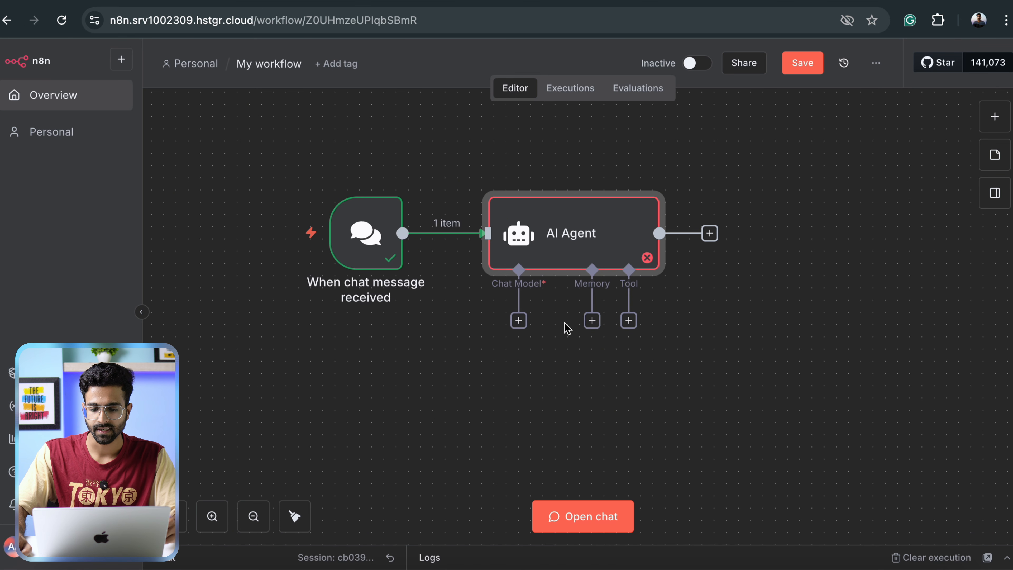
Connect a Google Gemini Chat Model as the AI Agent's chat model and place it directly below the agent
left_click(520, 321)
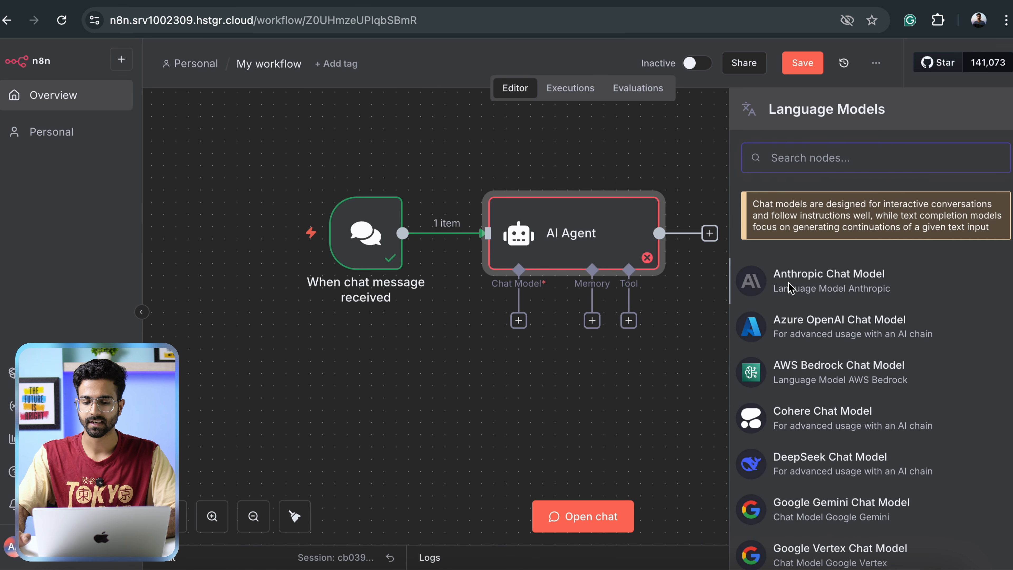
scroll(790, 280, "down", 10)
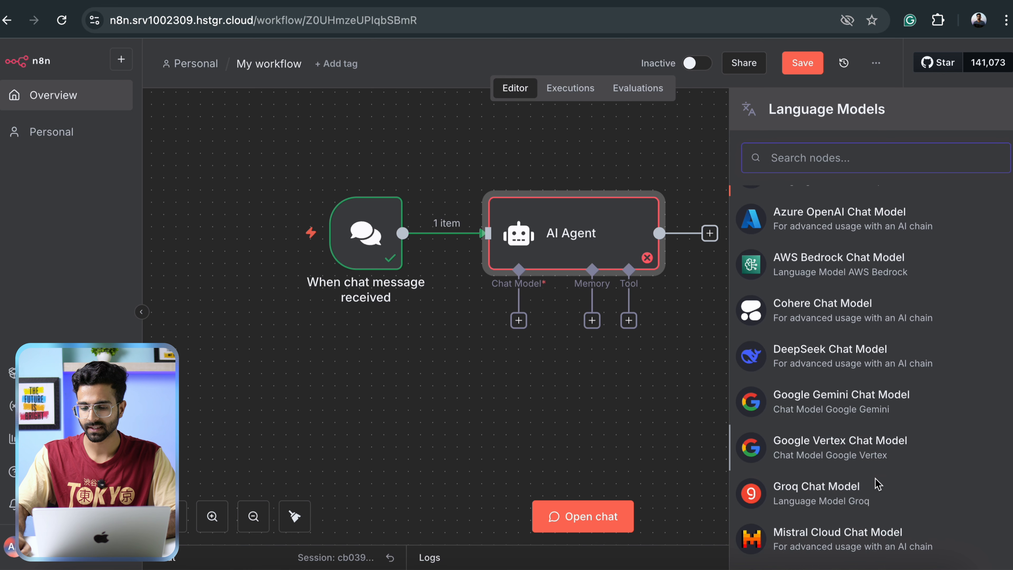
scroll(803, 332, "up", 10)
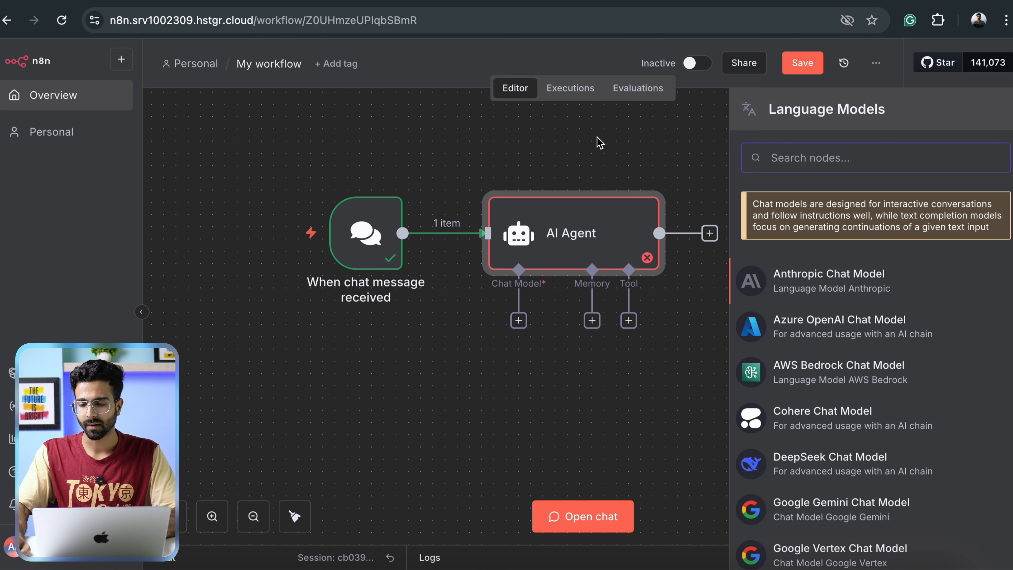
scroll(819, 362, "down", 4)
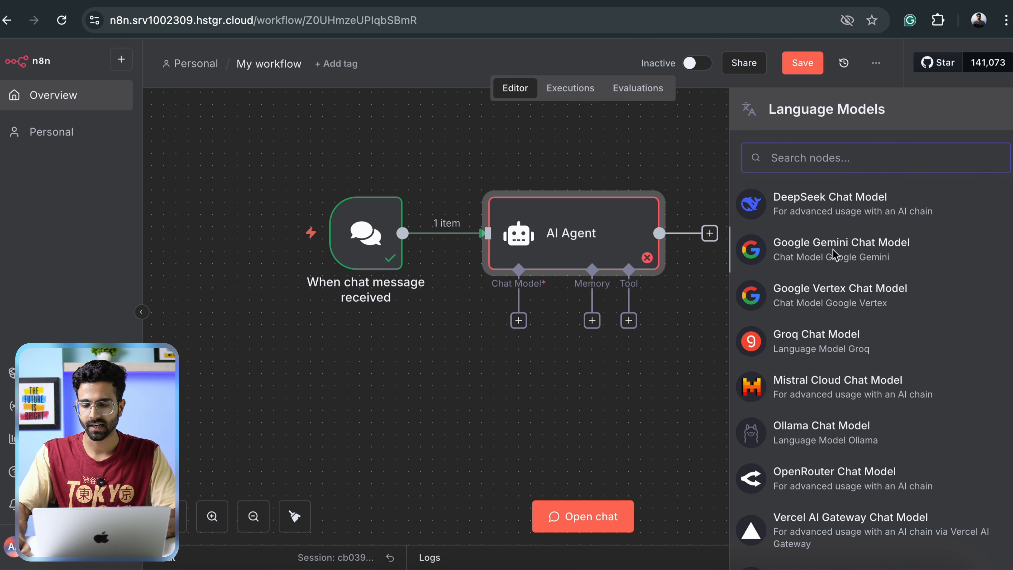
left_click(834, 256)
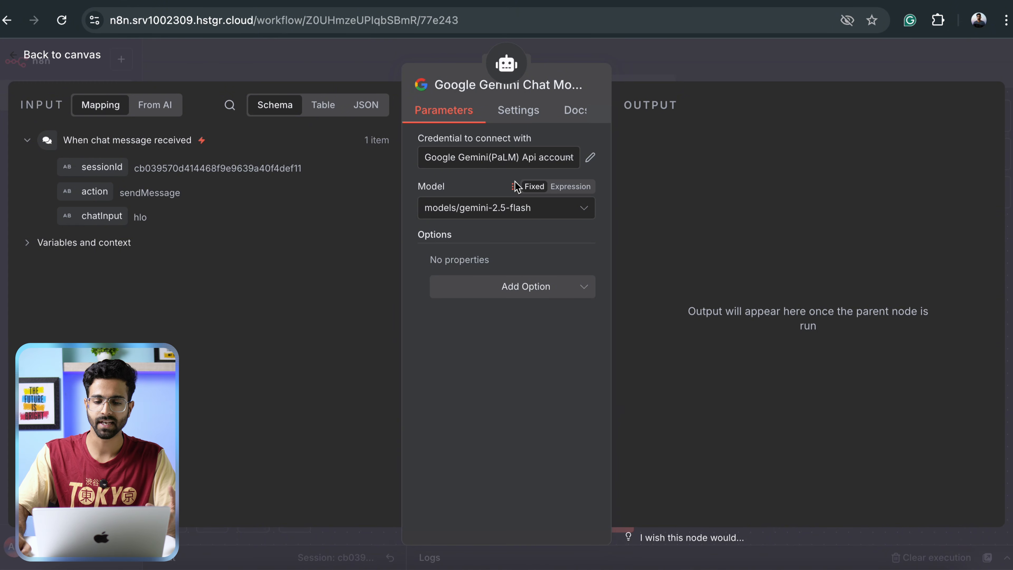
left_click(676, 53)
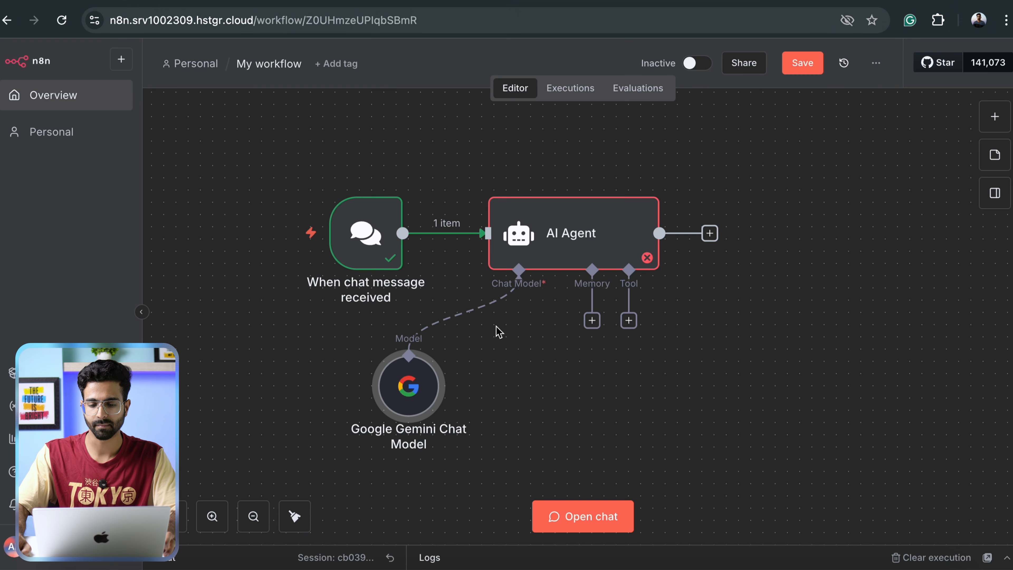
scroll(702, 280, "down", 3)
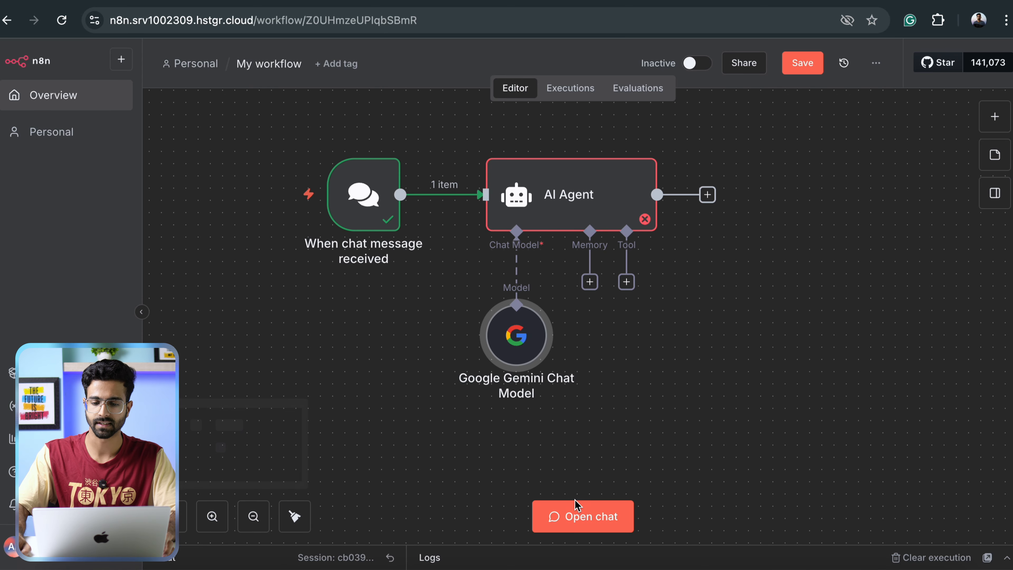
Open the AI Agent's parameters and add a System Message option
double_click(556, 187)
scroll(541, 359, "down", 1)
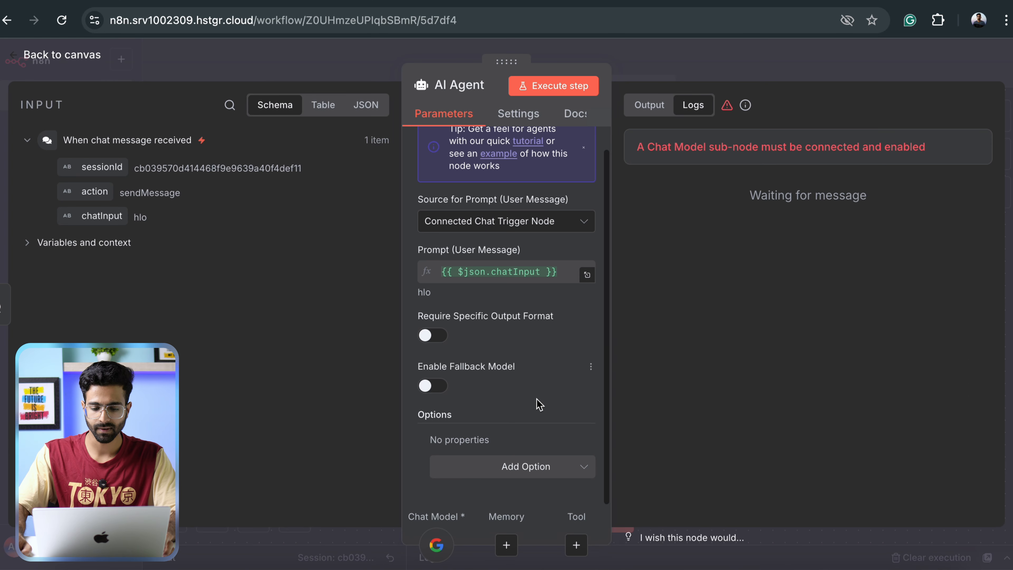
left_click(481, 469)
left_click(484, 303)
scroll(495, 345, "down", 3)
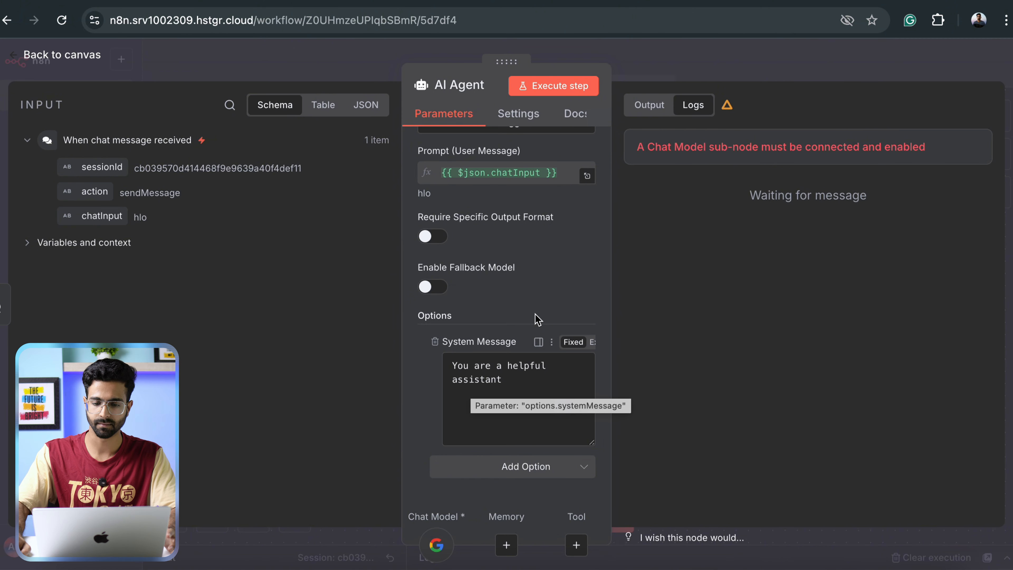
Return to the canvas, save the workflow, resend the test message "hlo" in its chat, and close the chat
left_click(679, 54)
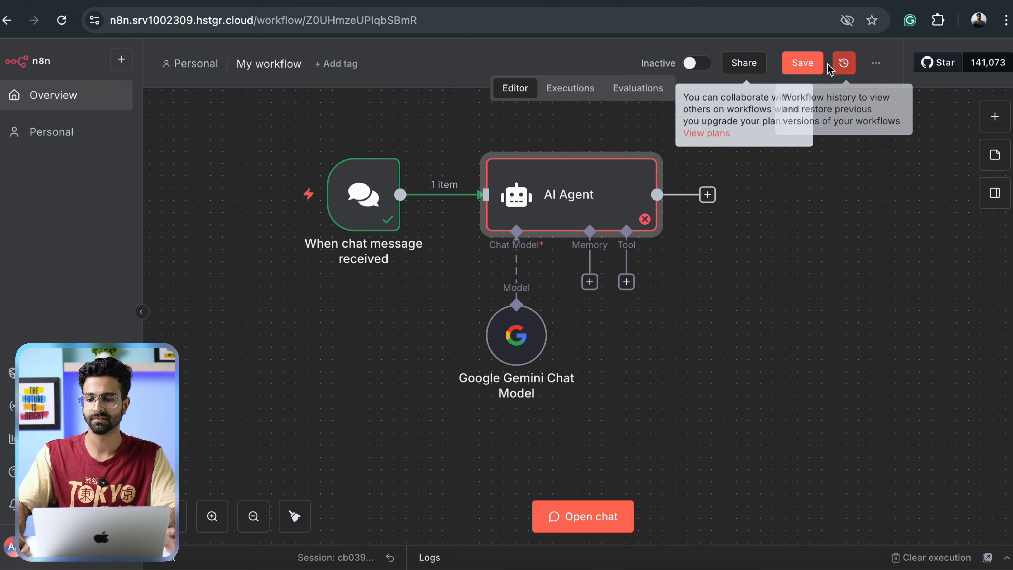
left_click(801, 62)
left_click(583, 515)
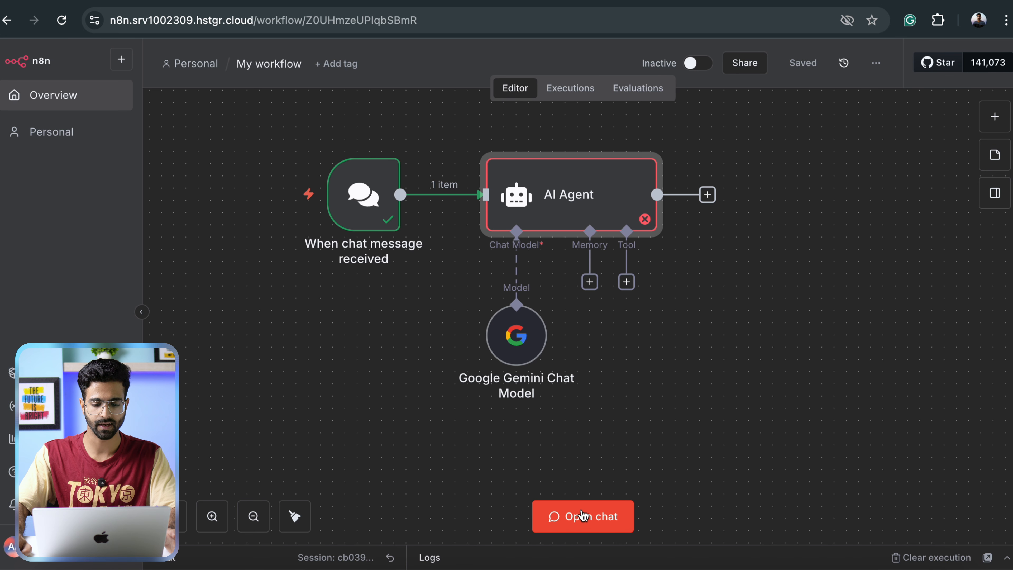
key("Up")
key("Return")
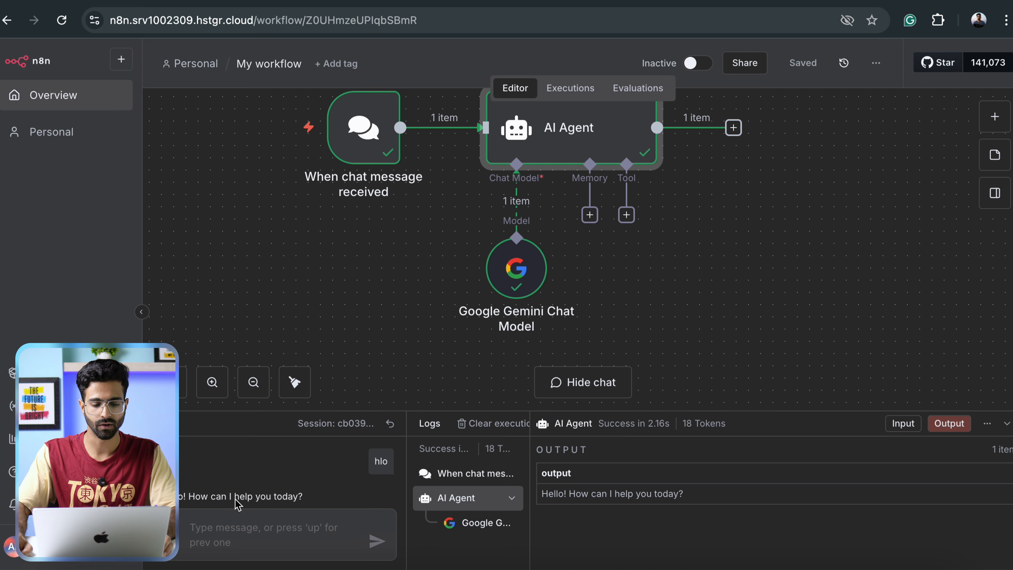
left_click(1007, 424)
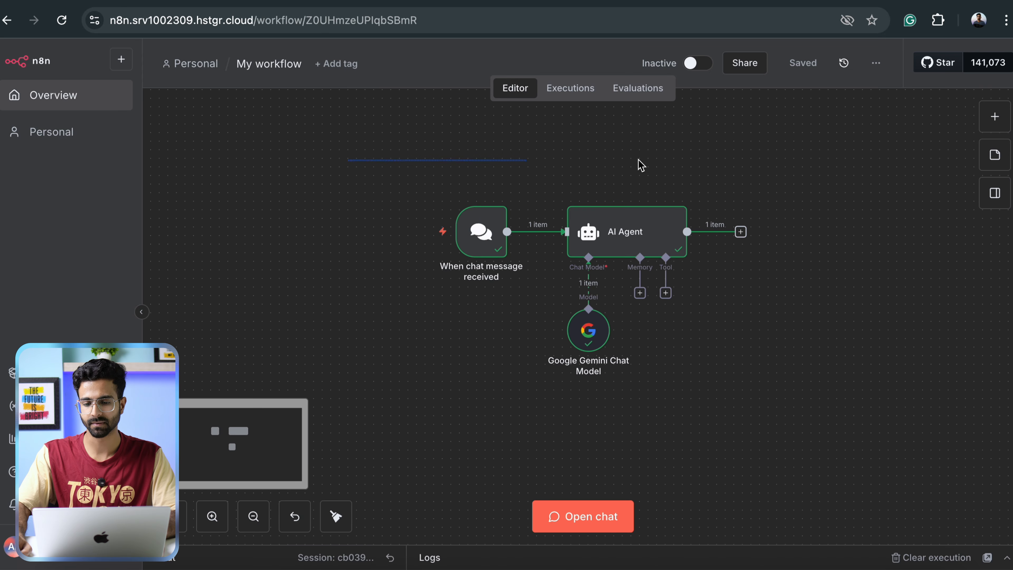
left_click_drag(640, 164, 857, 439)
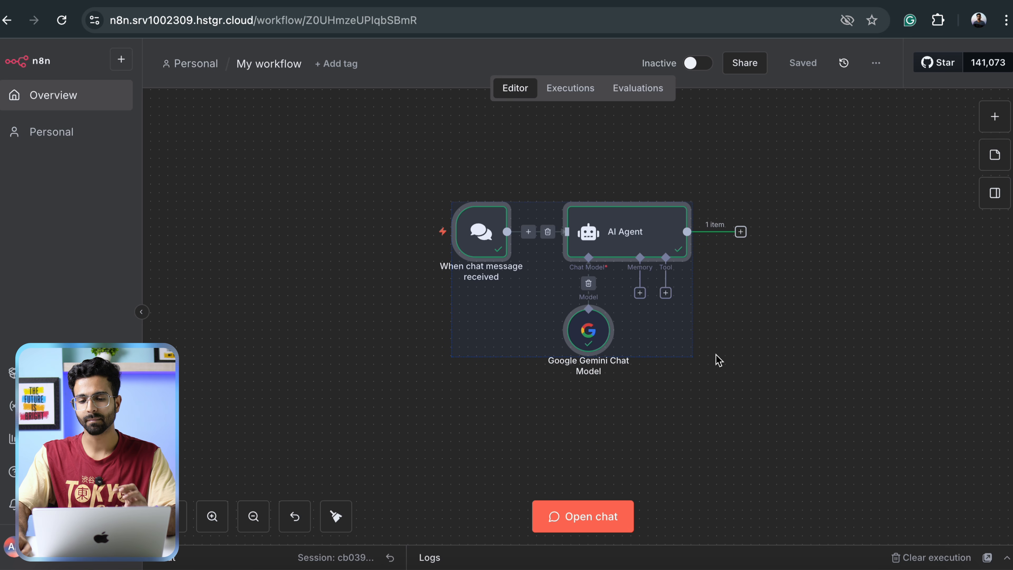
left_click(809, 328)
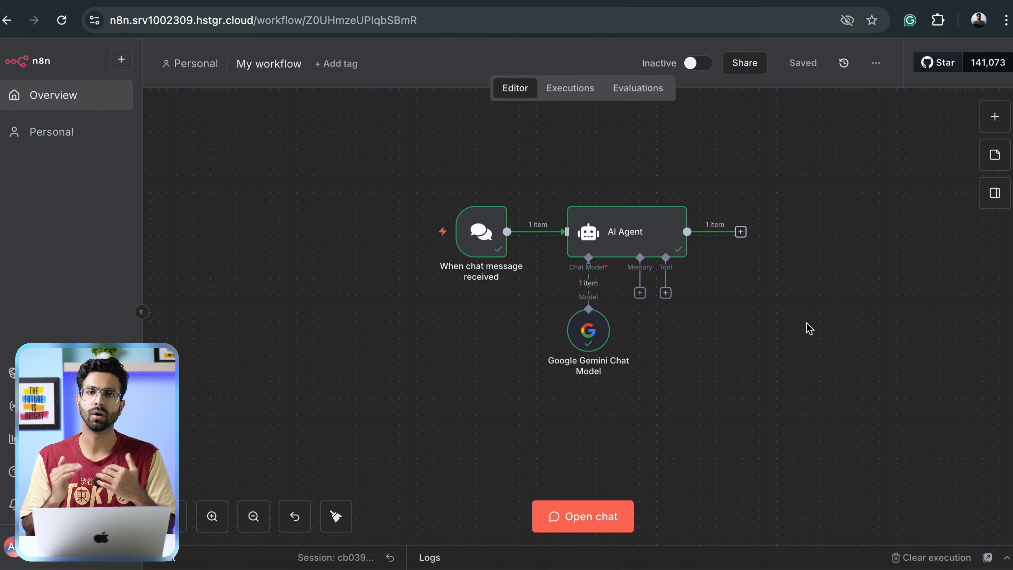
scroll(530, 169, "right", 2)
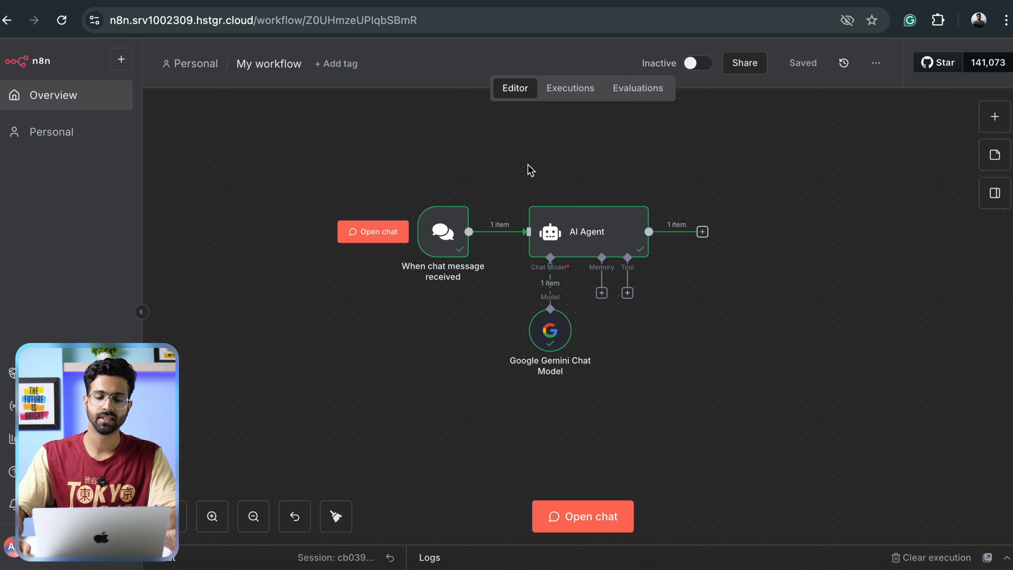
scroll(531, 169, "right", 3)
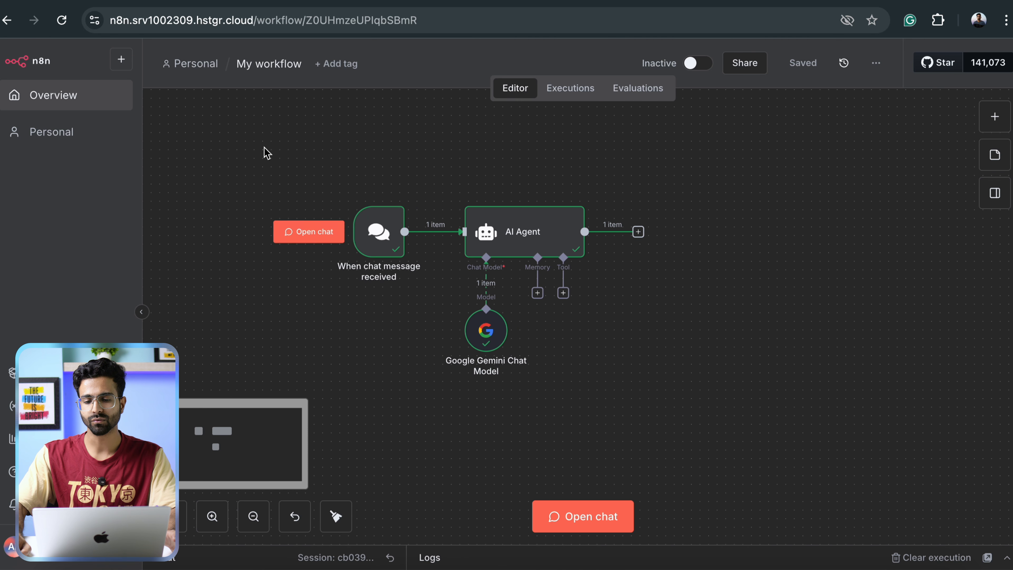
left_click_drag(265, 149, 938, 419)
left_click(470, 165)
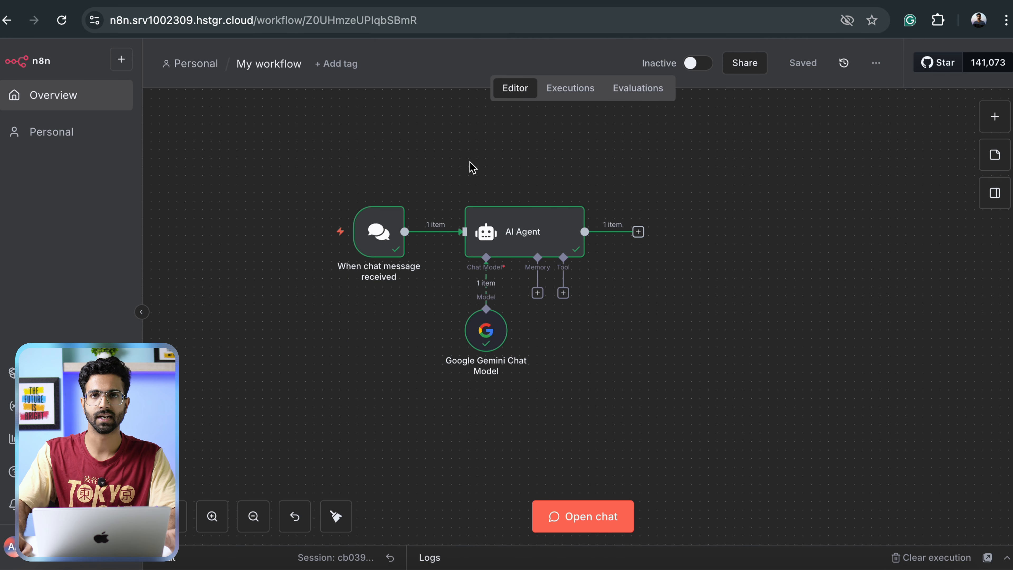
scroll(440, 164, "right", 2)
scroll(440, 164, "right", 2)
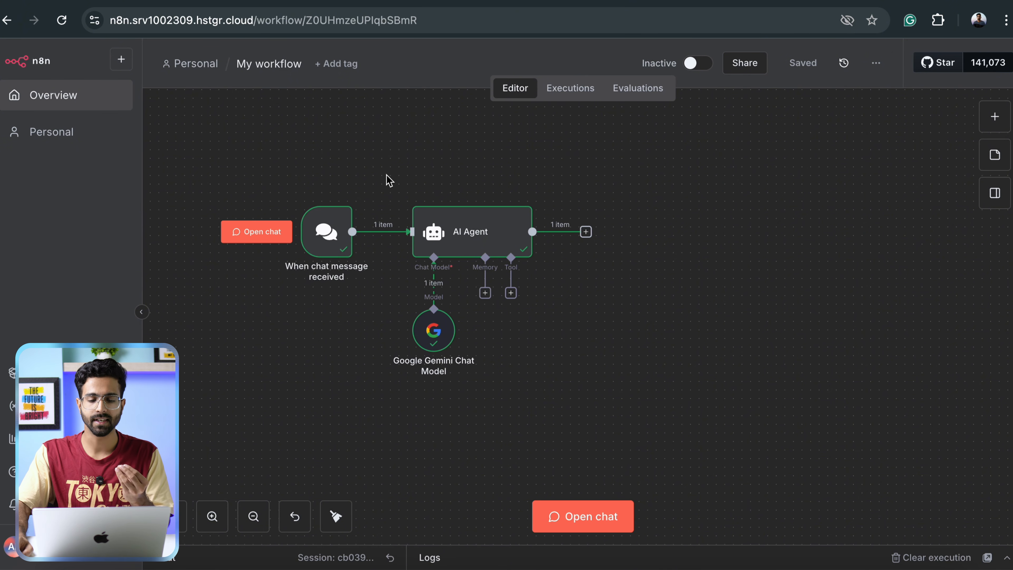
Move the AI Agent and its Google Gemini Chat Model together farther away from the chat trigger, and clear the selection
left_click_drag(699, 173, 689, 420)
left_click_drag(492, 233, 559, 233)
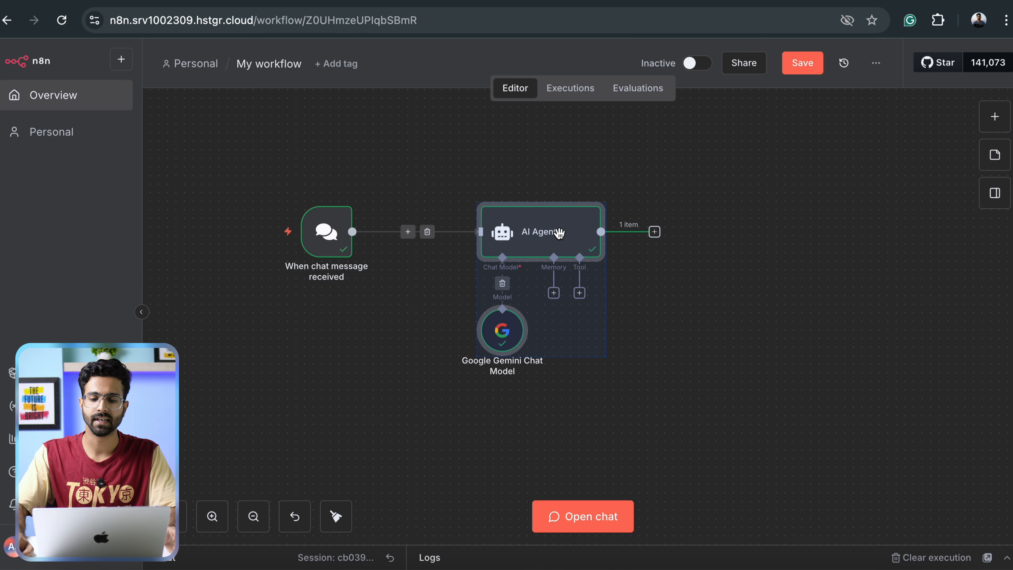
left_click(516, 128)
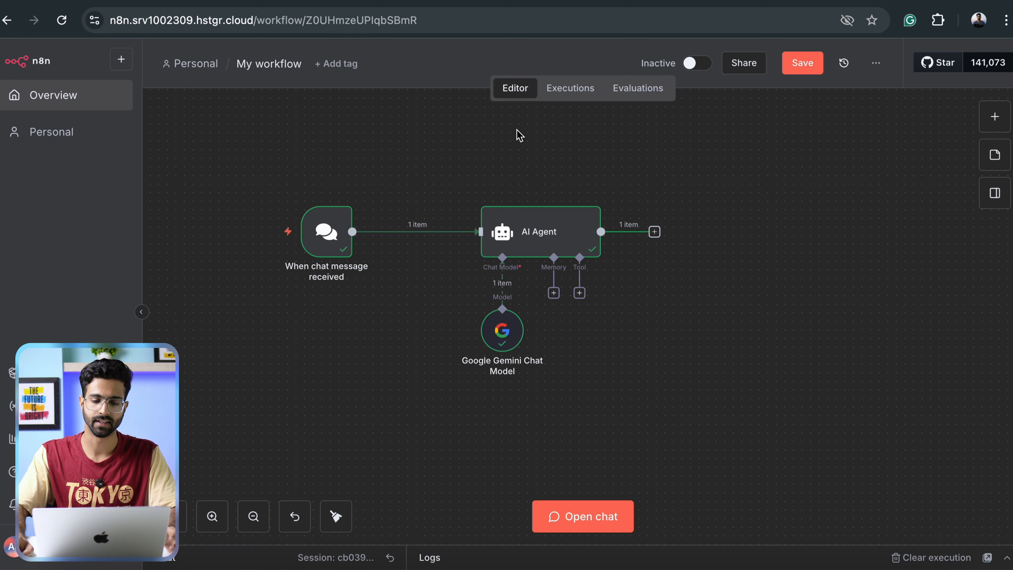
Replace the AI Agent's system message with a SQL expert prompt that returns only JSON with PostgreSQL, Oracle and MySQL queries
double_click(528, 235)
scroll(507, 319, "down", 5)
left_click_drag(516, 399, 378, 336)
key("ctrl+a")
key("BackSpace")
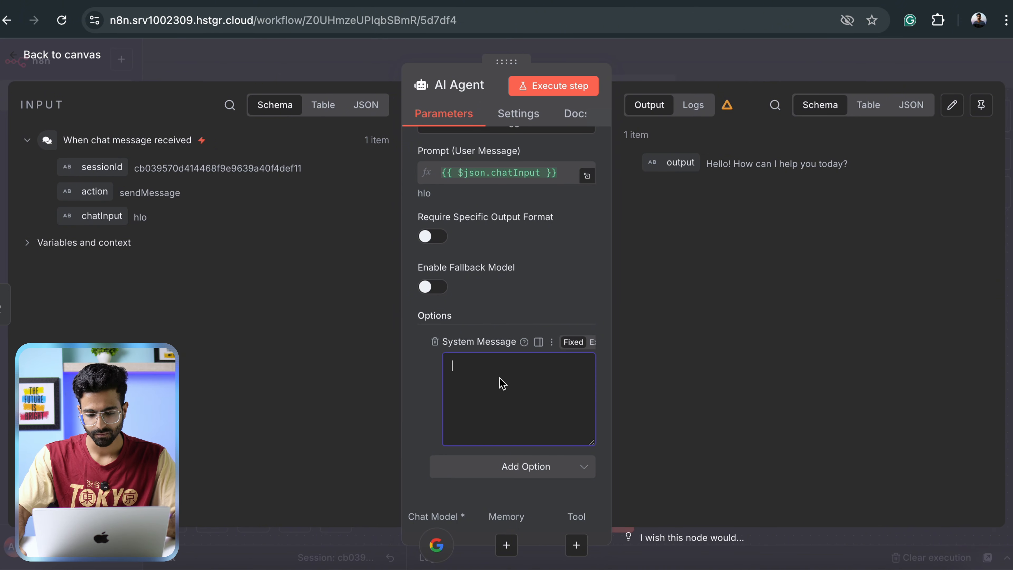
key("super+v")
scroll(502, 391, "up", 5)
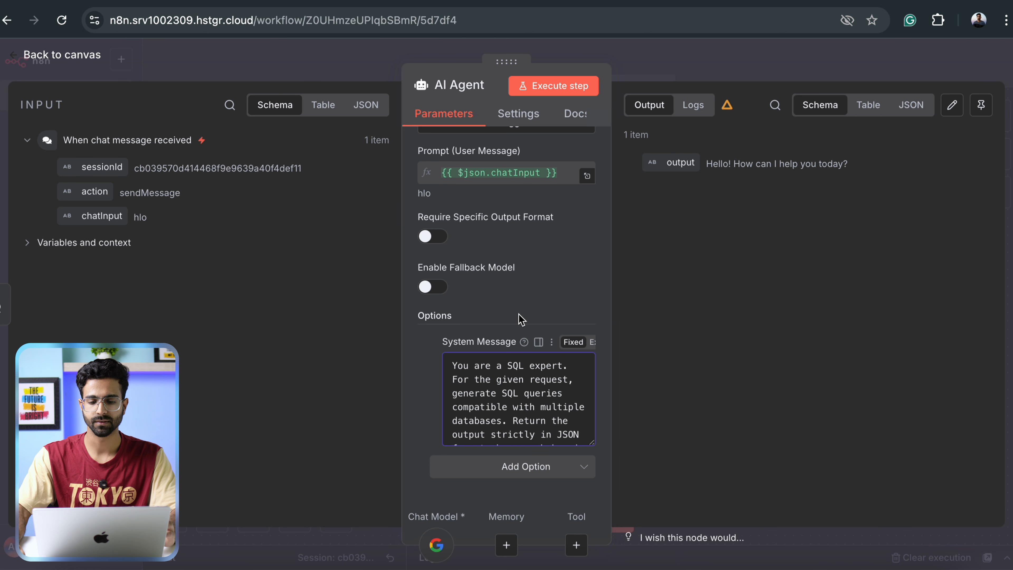
Open the system message in the expanded editor, review the full SQL expert prompt, and return to the canvas
left_click(539, 347)
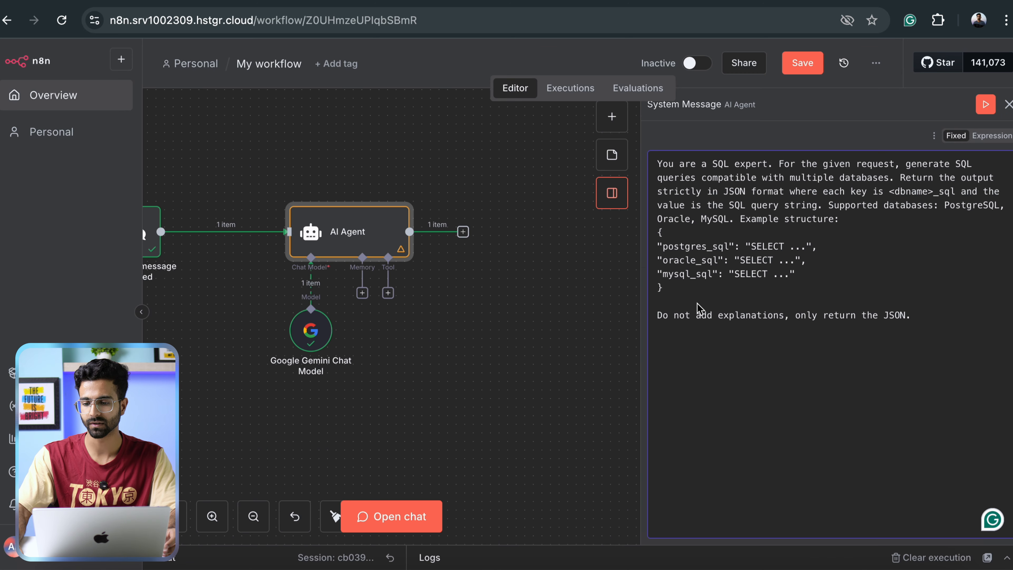
left_click_drag(969, 330, 657, 163)
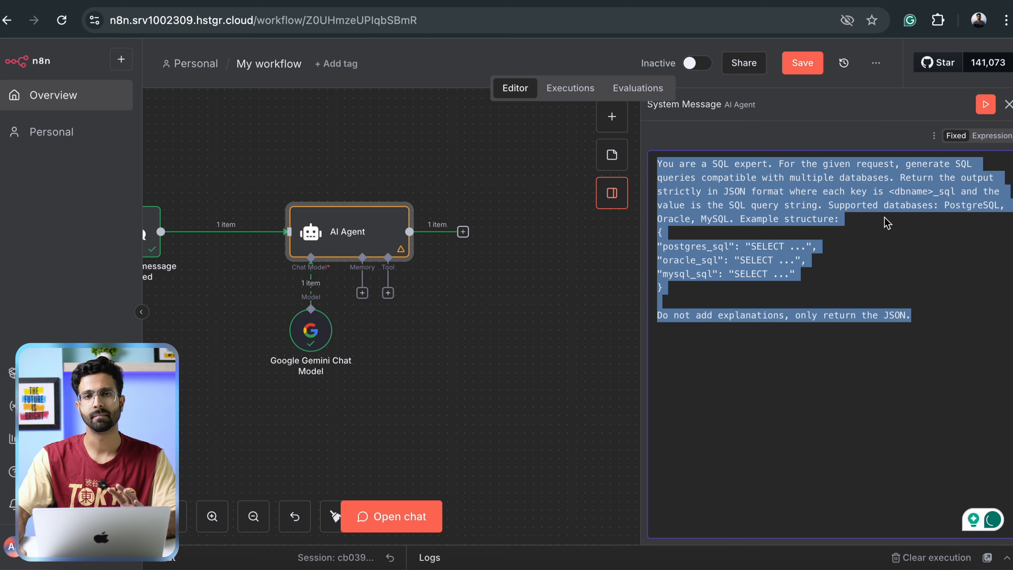
left_click(887, 222)
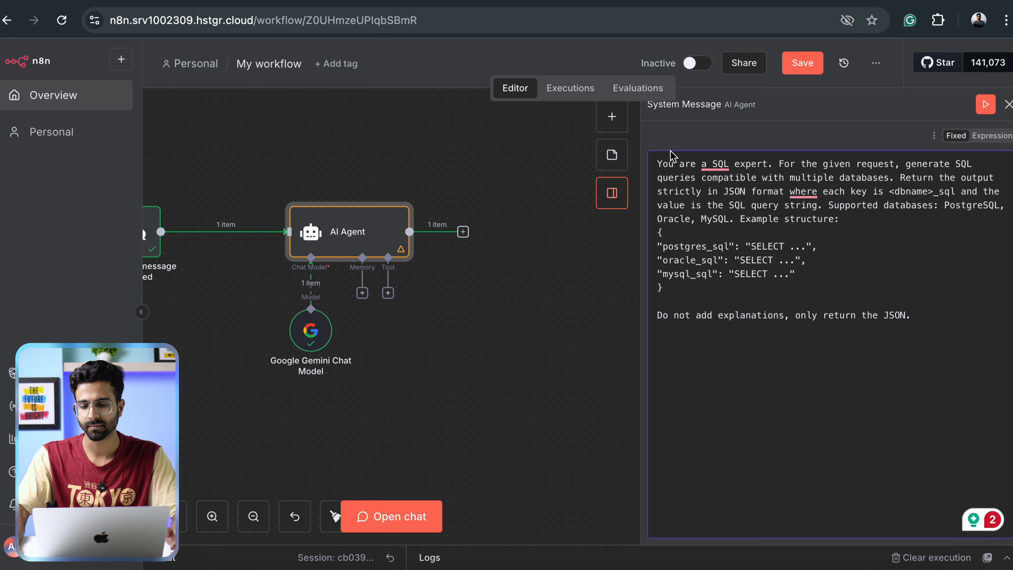
mouse_move(659, 164)
left_mouse_down()
mouse_move(932, 312)
mouse_move(952, 340)
mouse_move(658, 187)
mouse_move(674, 156)
left_mouse_up()
left_click(951, 340)
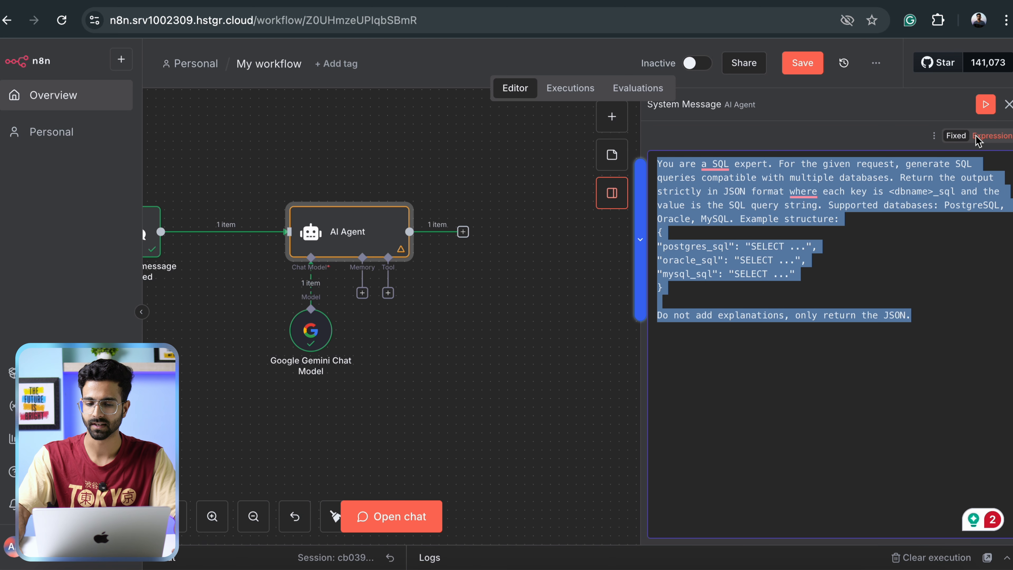
key("Escape")
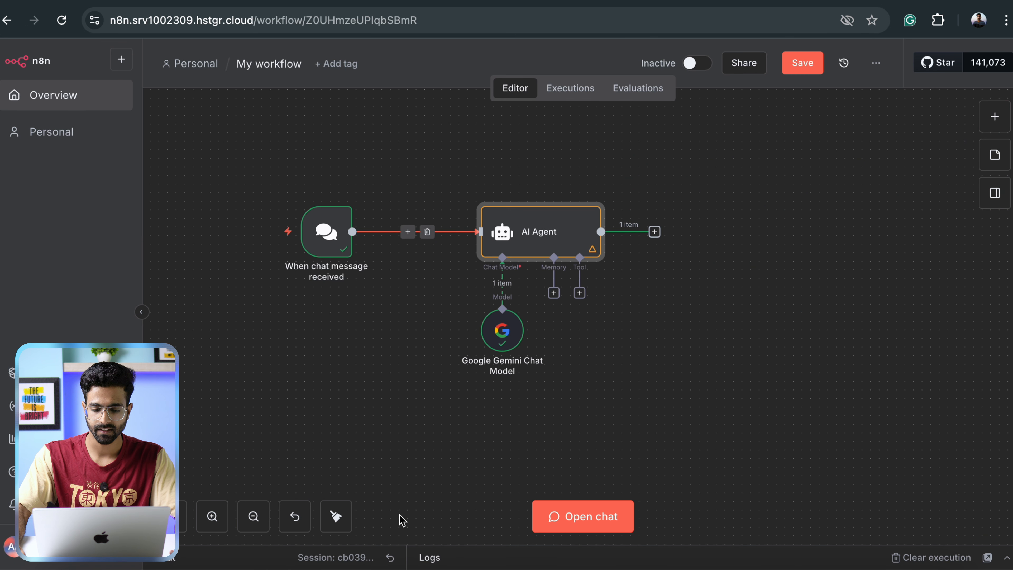
Open the workflow's chat and send the message "find all the users"
left_click(556, 526)
type("s")
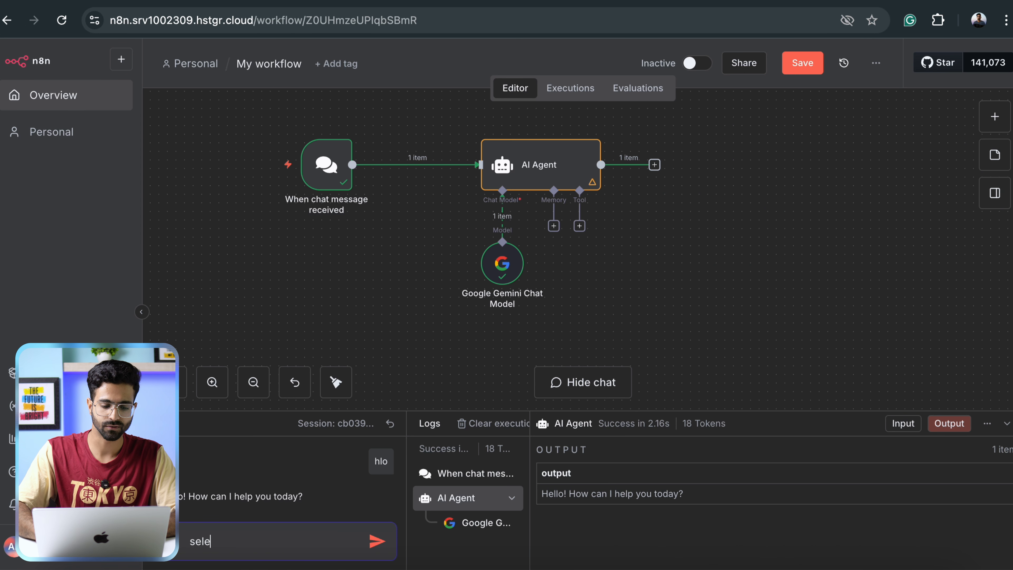
key("BackSpace")
type("find all the users")
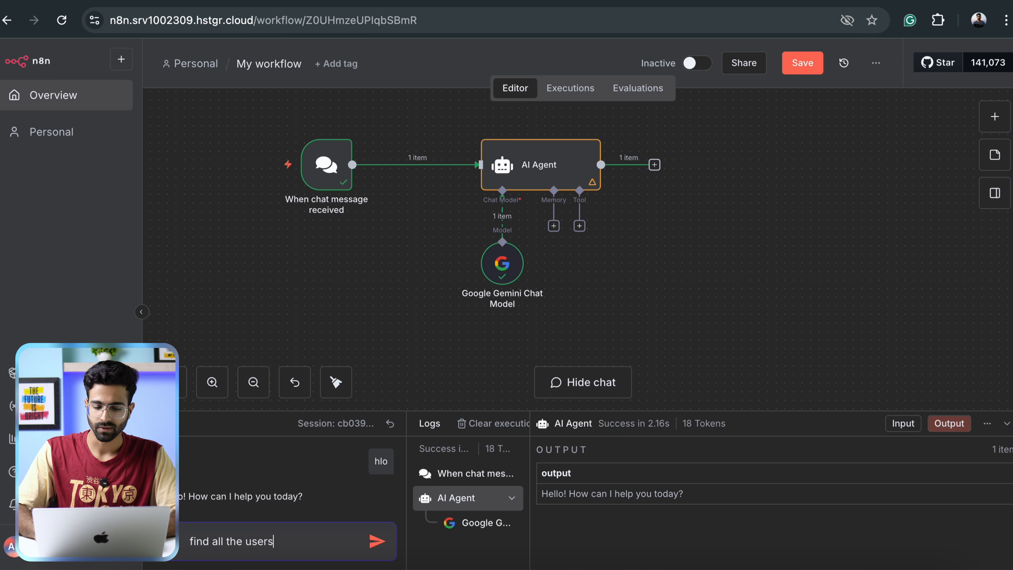
key("Return")
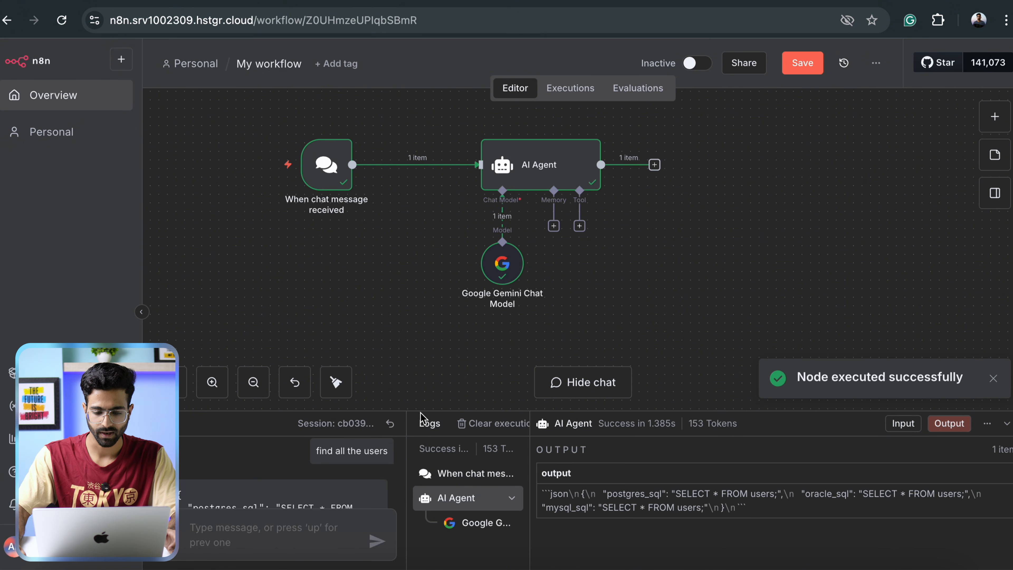
Enlarge the chat and logs area to examine the agent's SQL reply, shrink it again, and close the chat
left_click_drag(436, 412, 359, 226)
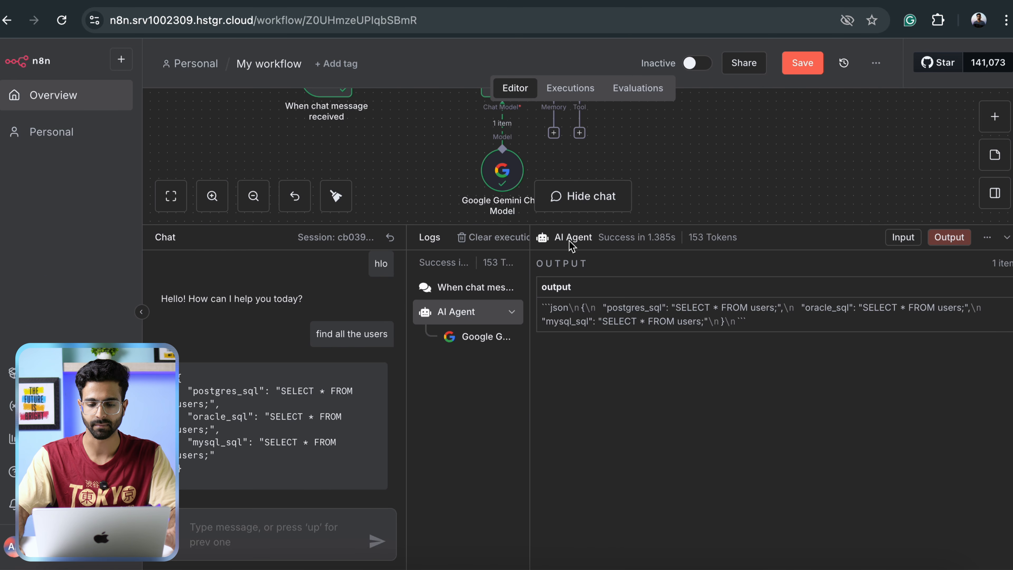
left_click_drag(533, 226, 519, 414)
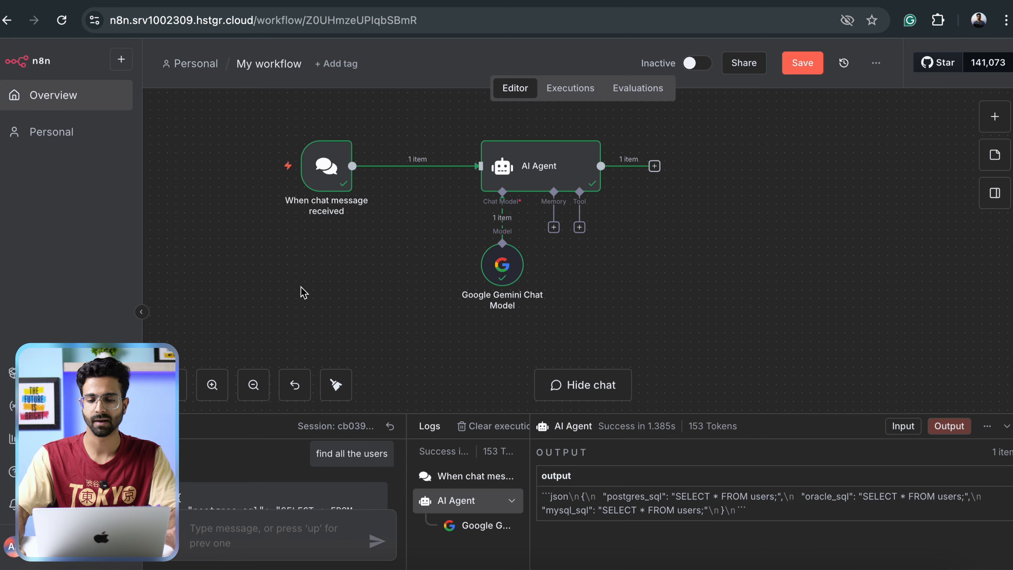
scroll(527, 309, "right", 3)
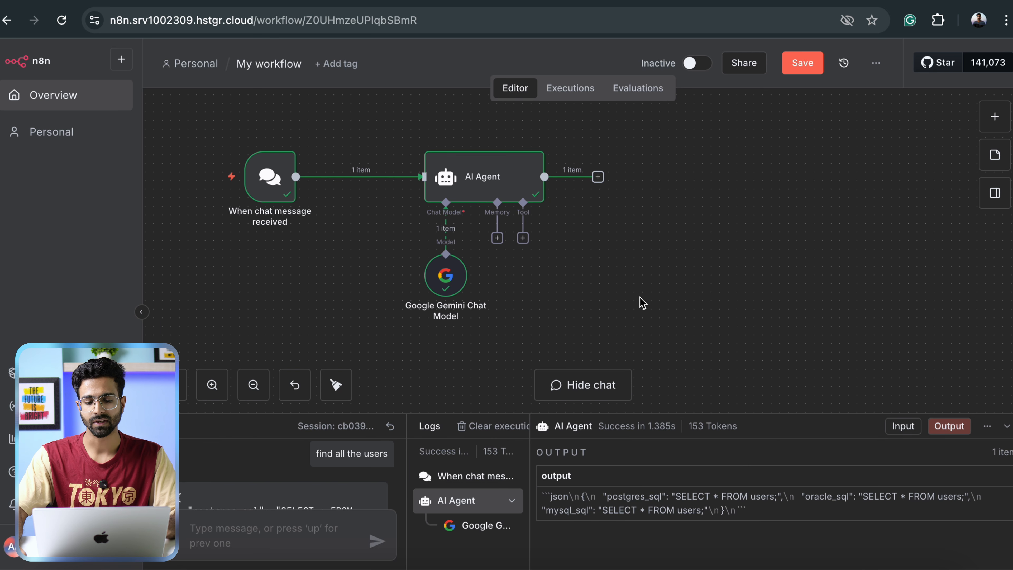
scroll(626, 288, "left", 2)
scroll(626, 291, "up", 3)
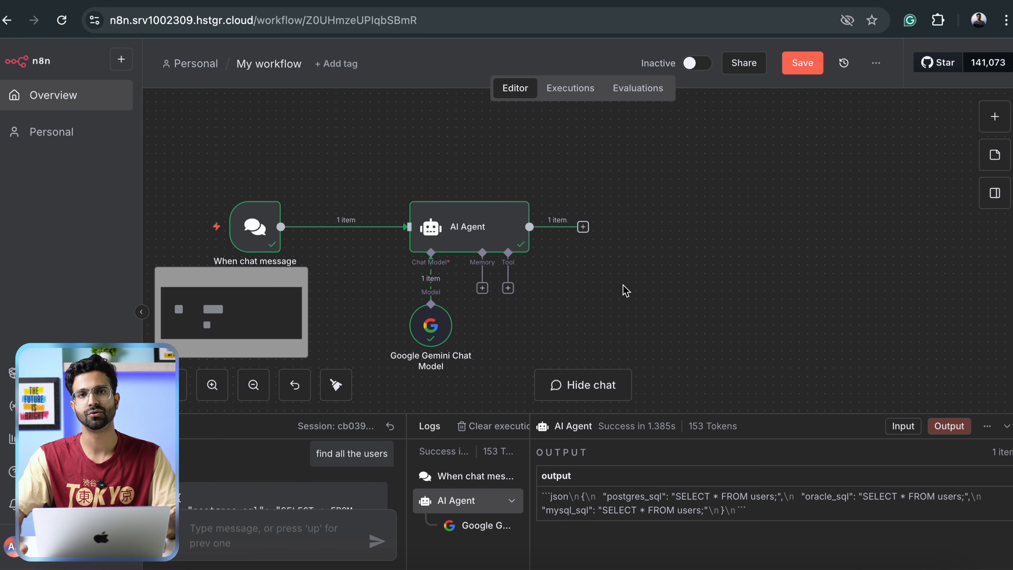
scroll(635, 255, "down", 2)
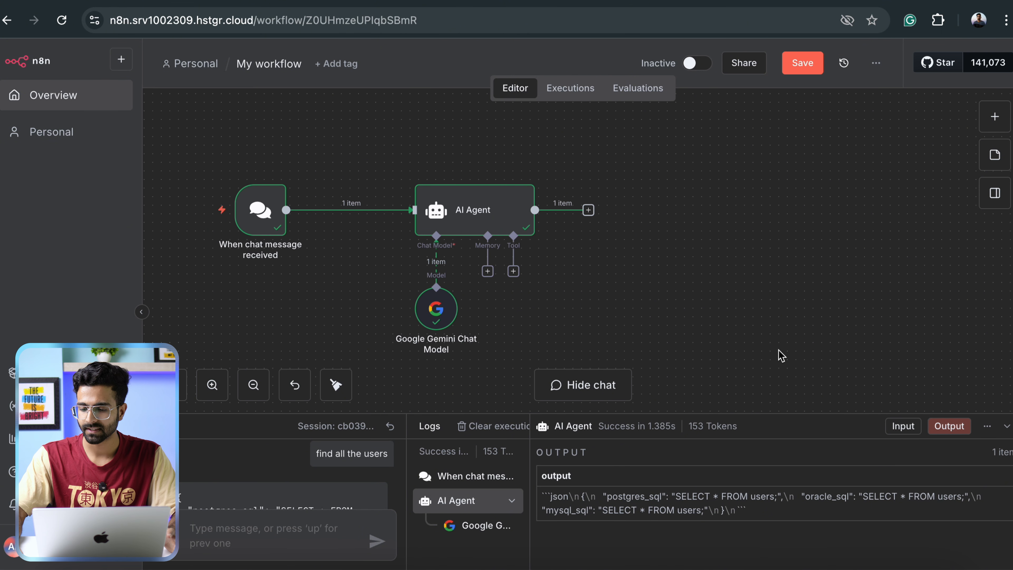
left_click(1006, 426)
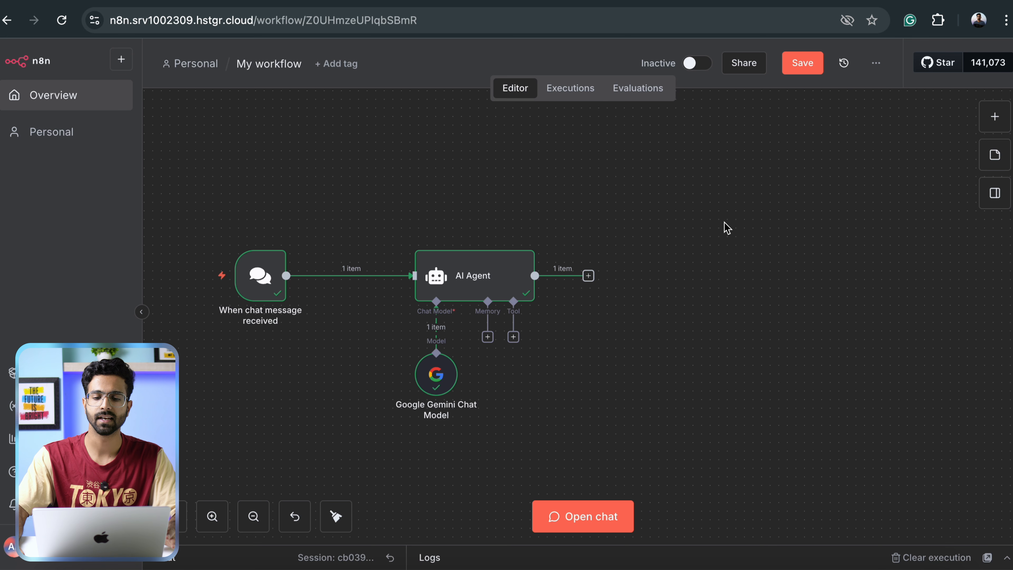
Add a Code in JavaScript node from the Core category after the AI Agent node
scroll(525, 177, "left", 2)
scroll(524, 176, "down", 2)
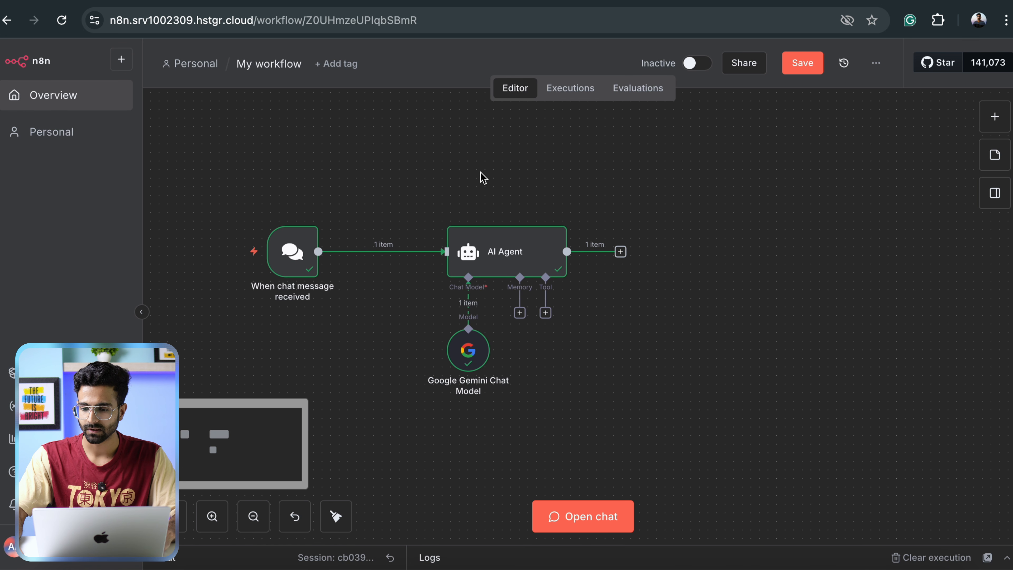
left_click(620, 251)
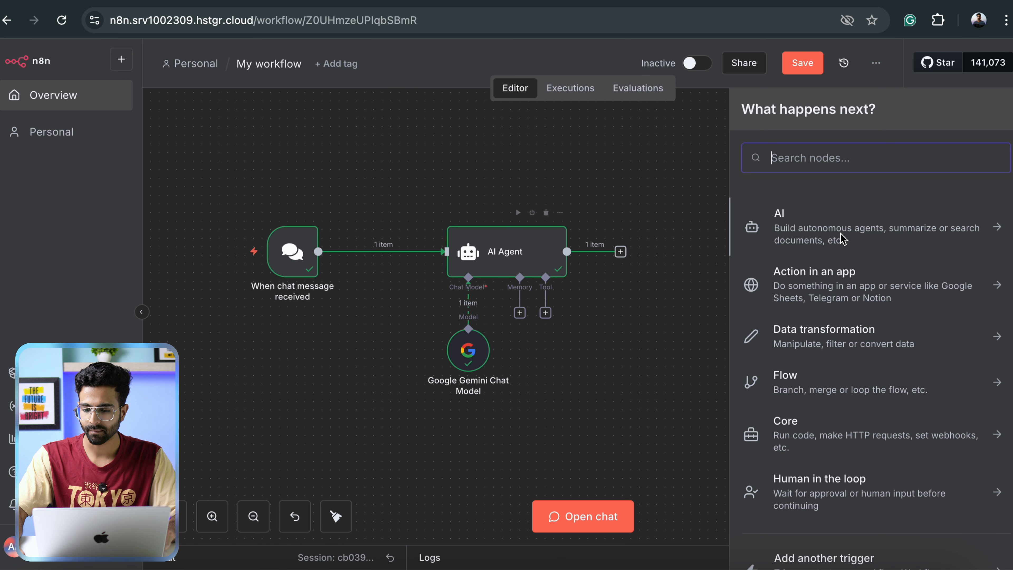
scroll(838, 399, "down", 3)
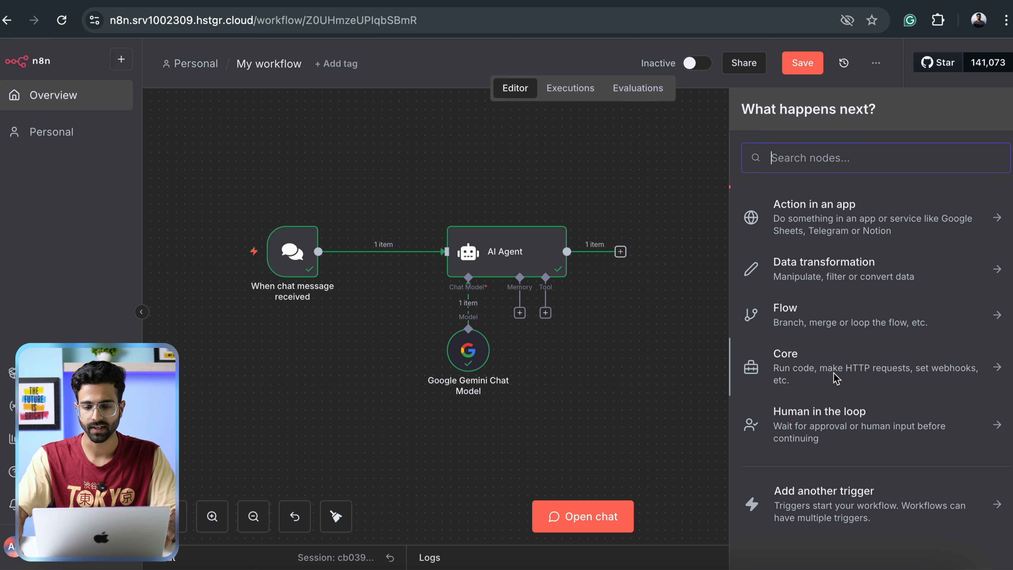
scroll(514, 180, "right", 2)
scroll(513, 181, "down", 1)
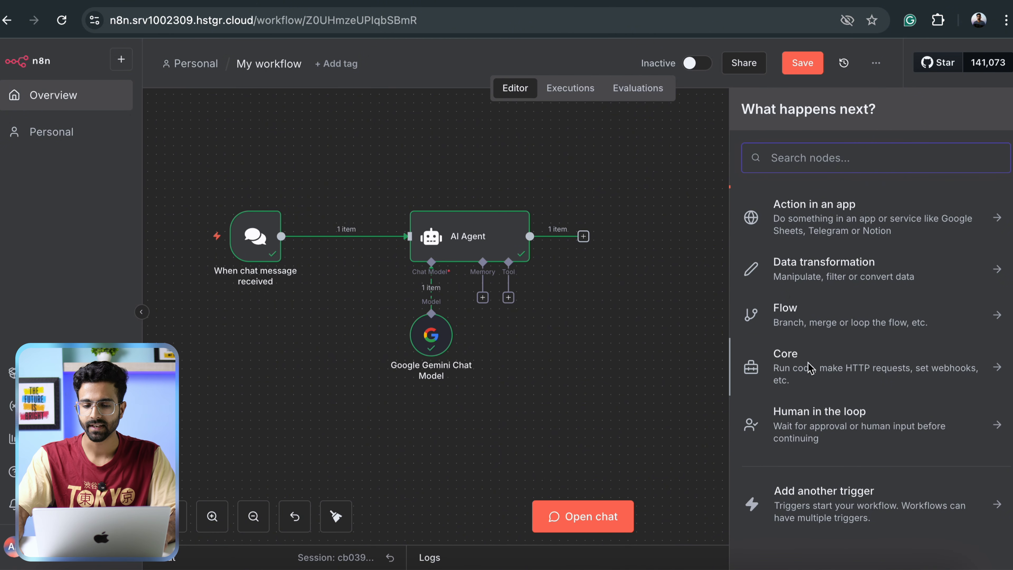
left_click(796, 374)
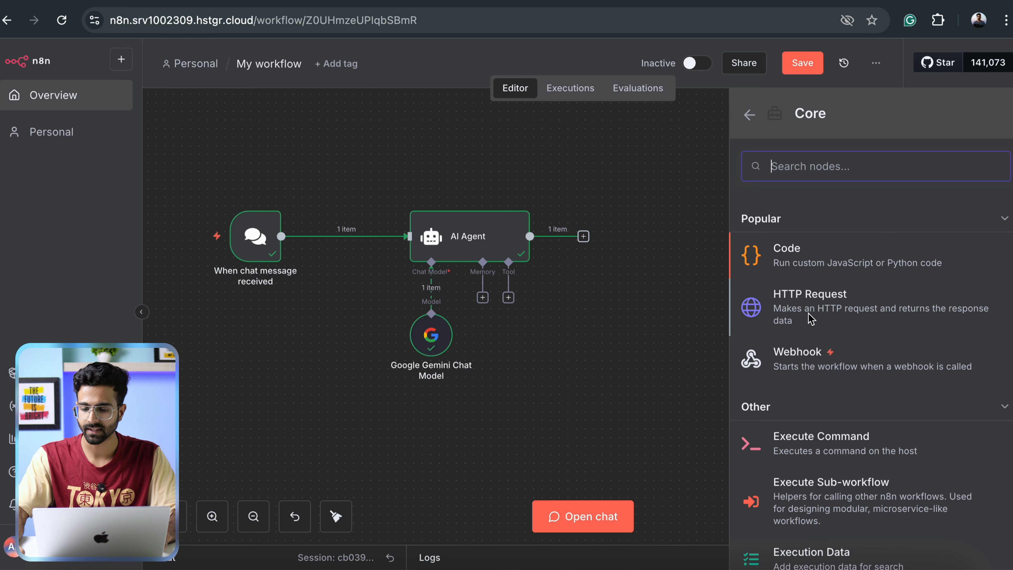
scroll(810, 373, "down", 5)
scroll(838, 280, "up", 5)
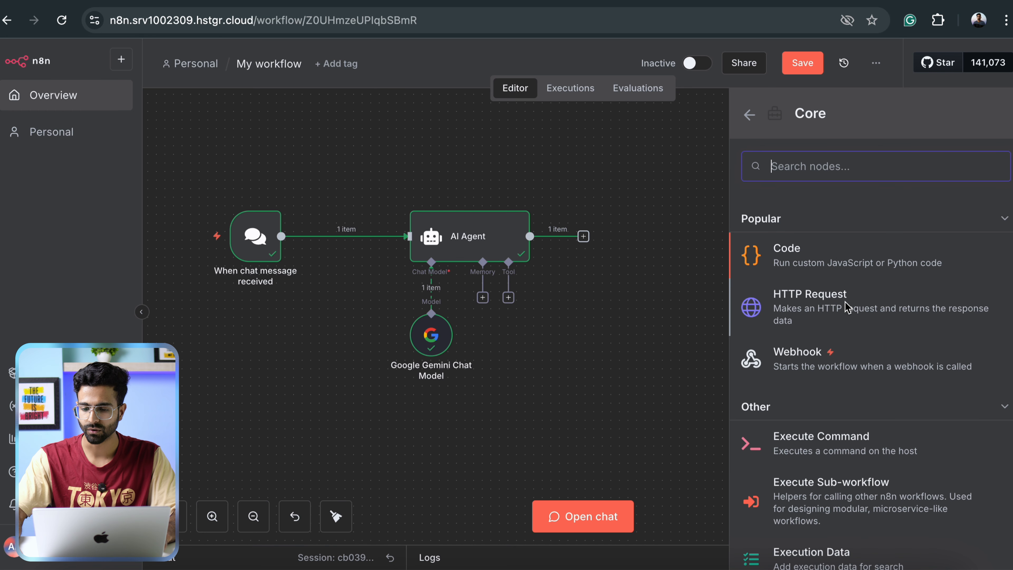
scroll(831, 353, "down", 3)
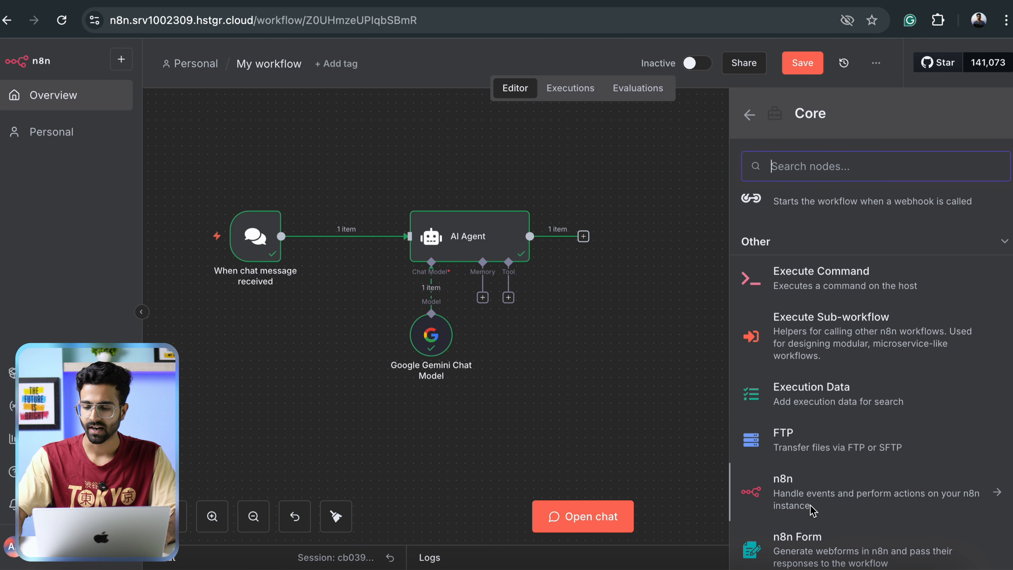
scroll(810, 451, "up", 3)
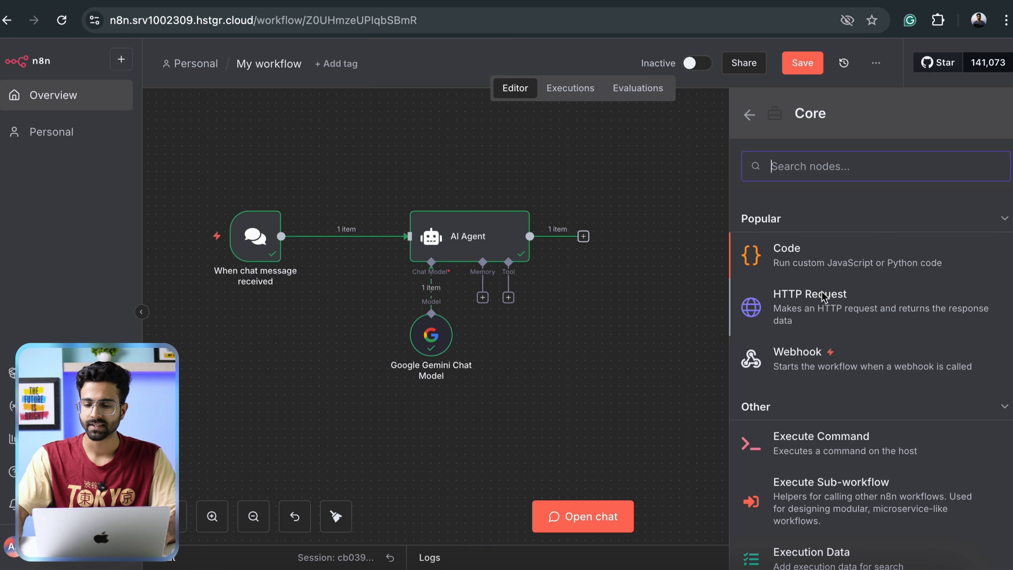
left_click(797, 256)
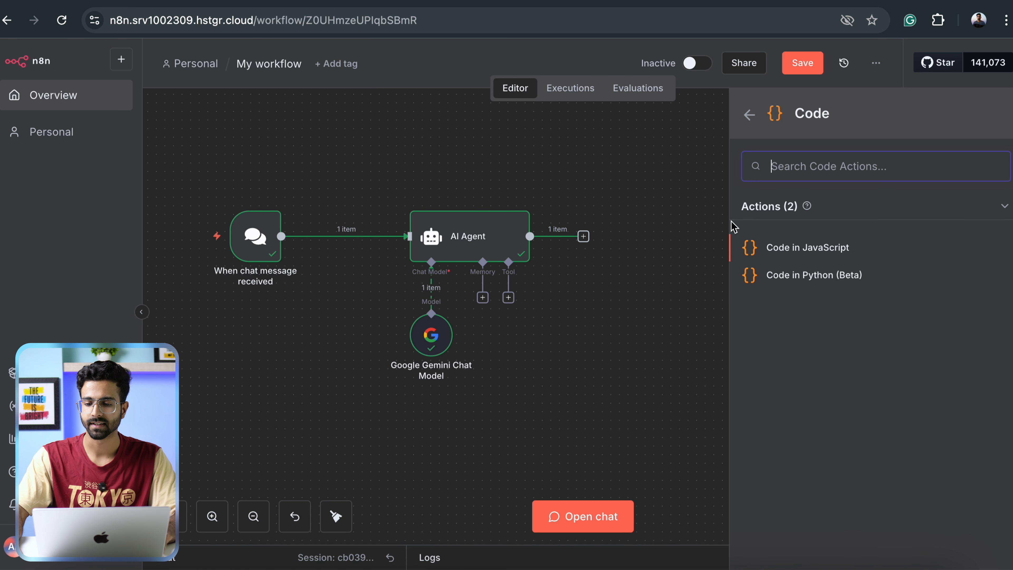
left_click(792, 248)
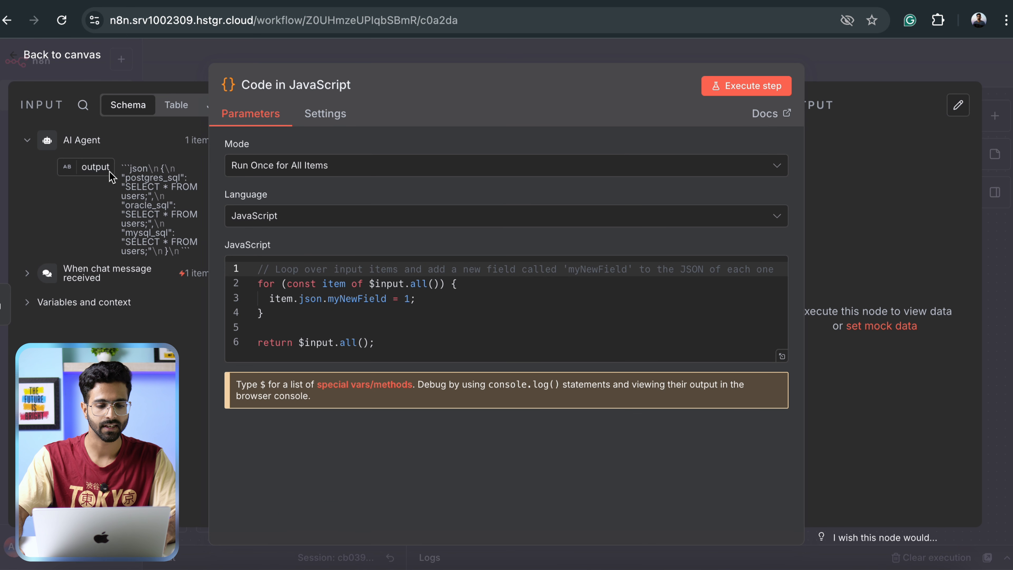
Return from the code node's settings to the canvas and save the workflow
left_click(848, 63)
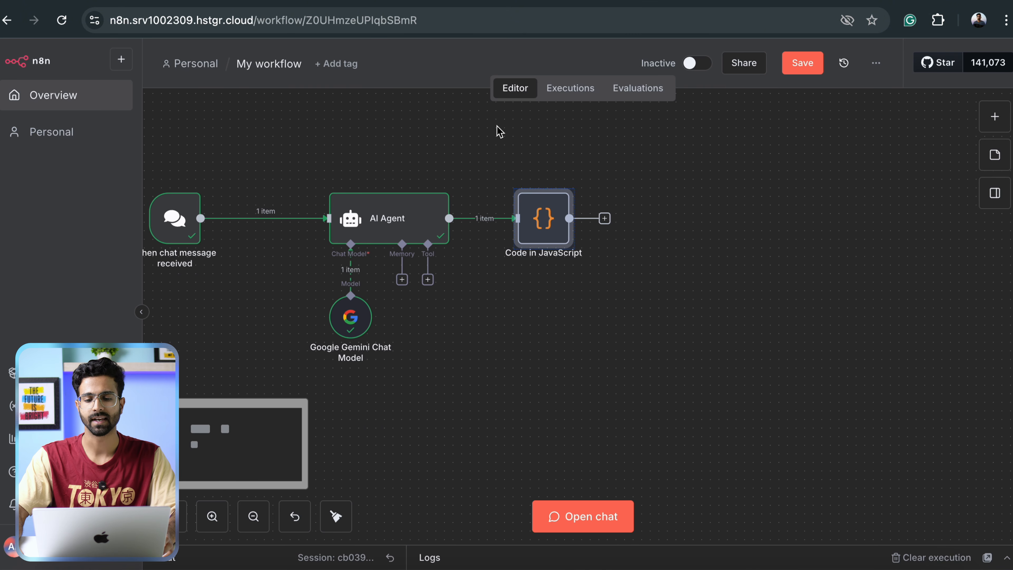
scroll(511, 153, "right", 1)
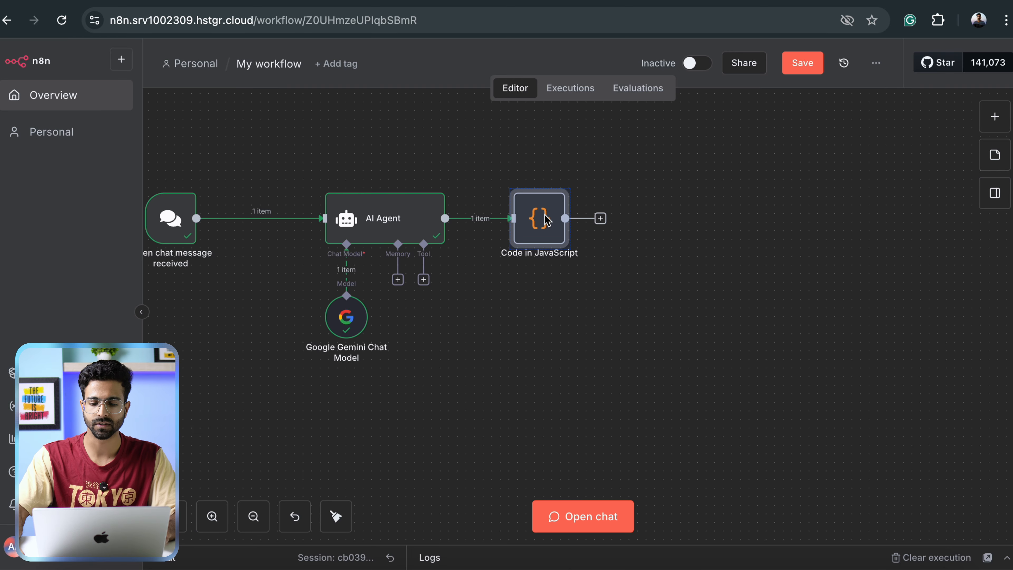
left_click(802, 66)
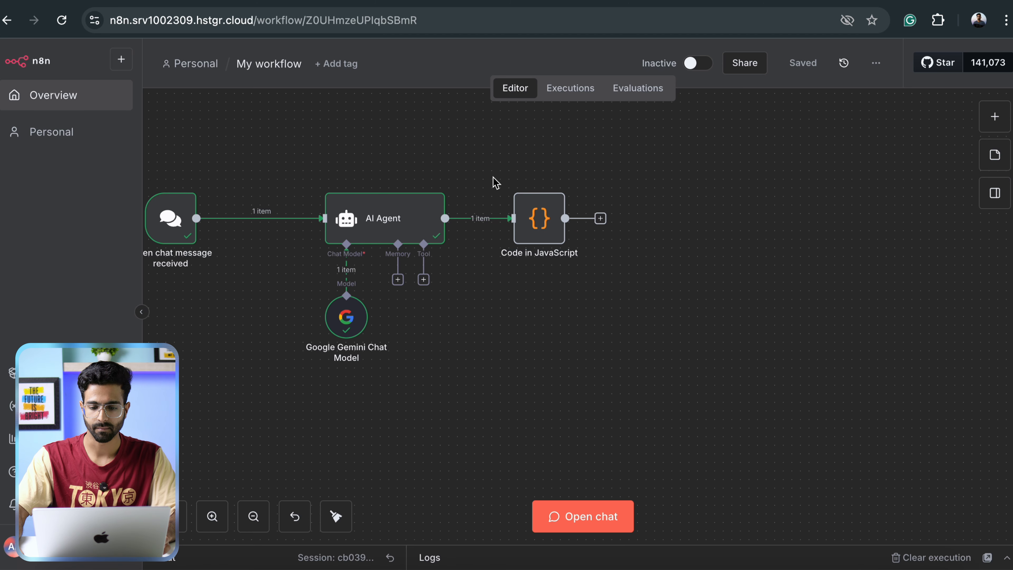
Reopen the Code in JavaScript node, show its AI Agent input as JSON with more room, and copy that JSON
double_click(525, 241)
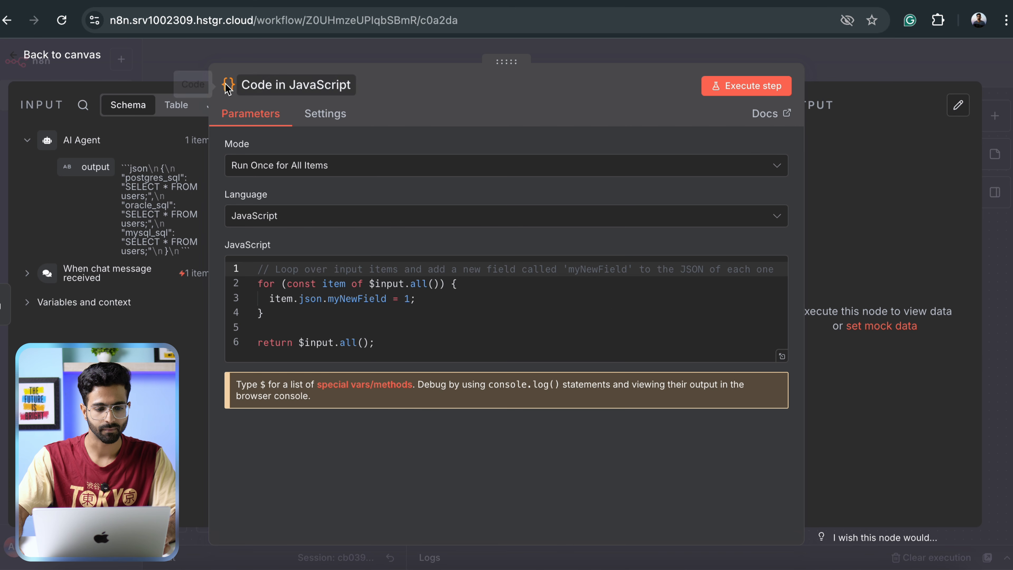
scroll(175, 104, "right", 3)
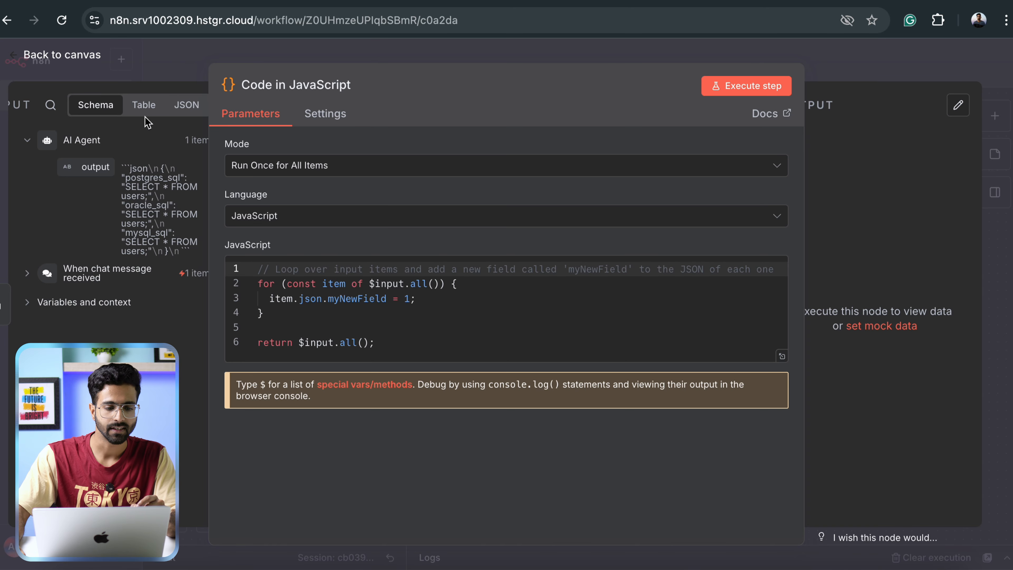
left_click(184, 107)
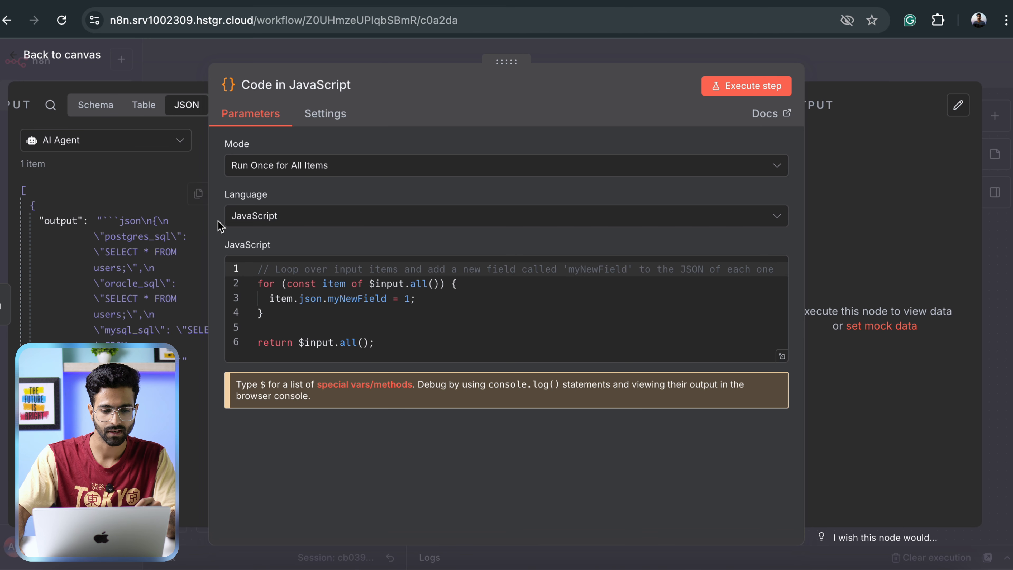
left_click_drag(210, 104, 342, 98)
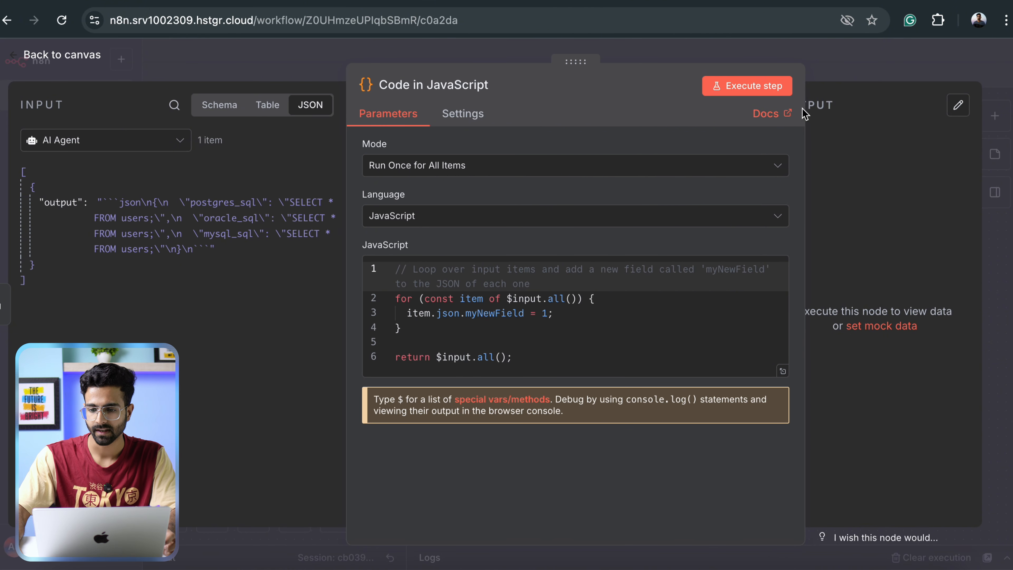
left_click_drag(805, 98, 686, 100)
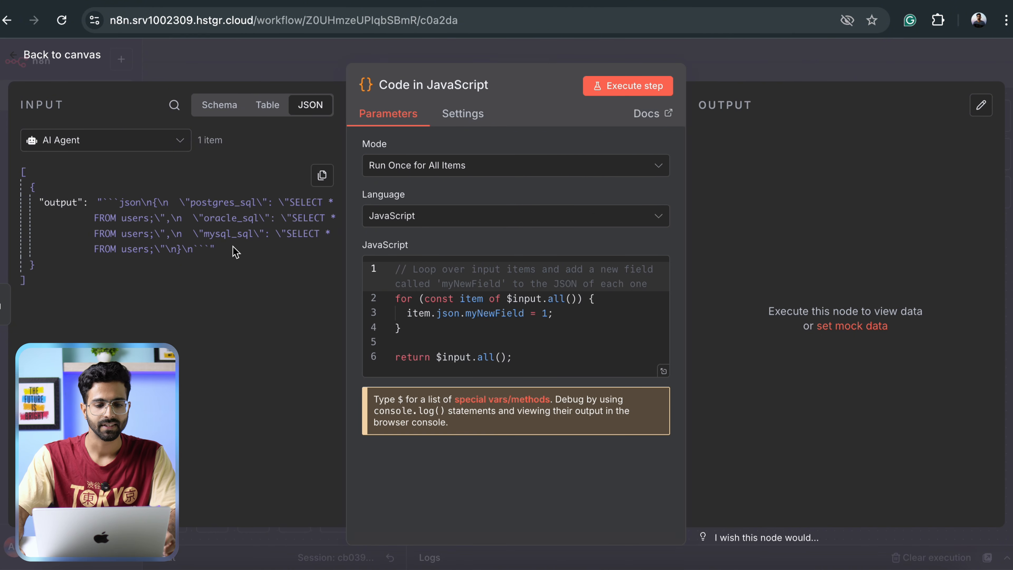
left_click(322, 175)
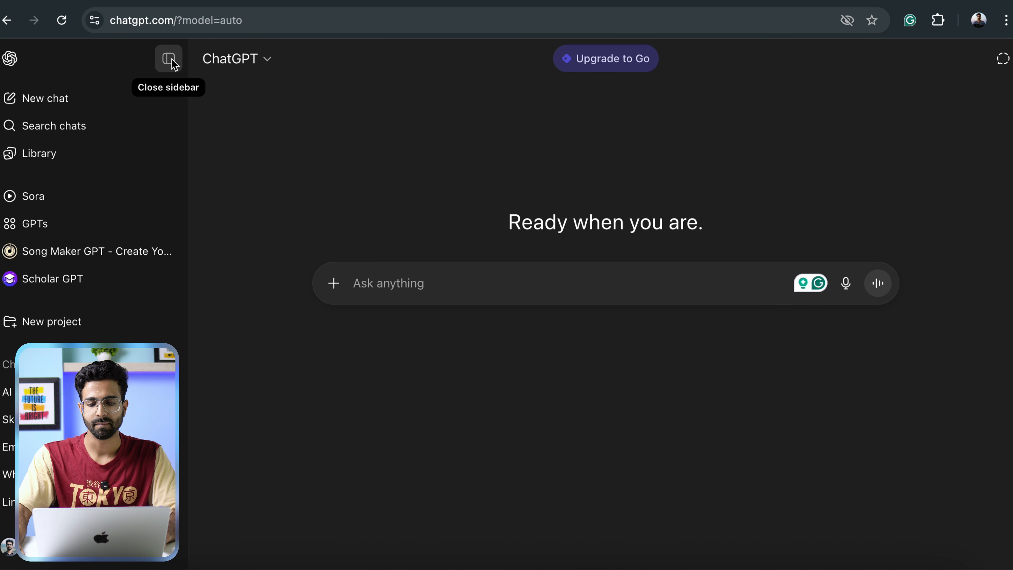
In ChatGPT, send "give me n8n javascript node code to create a prompt json from model output:" followed by the copied JSON
left_click(167, 57)
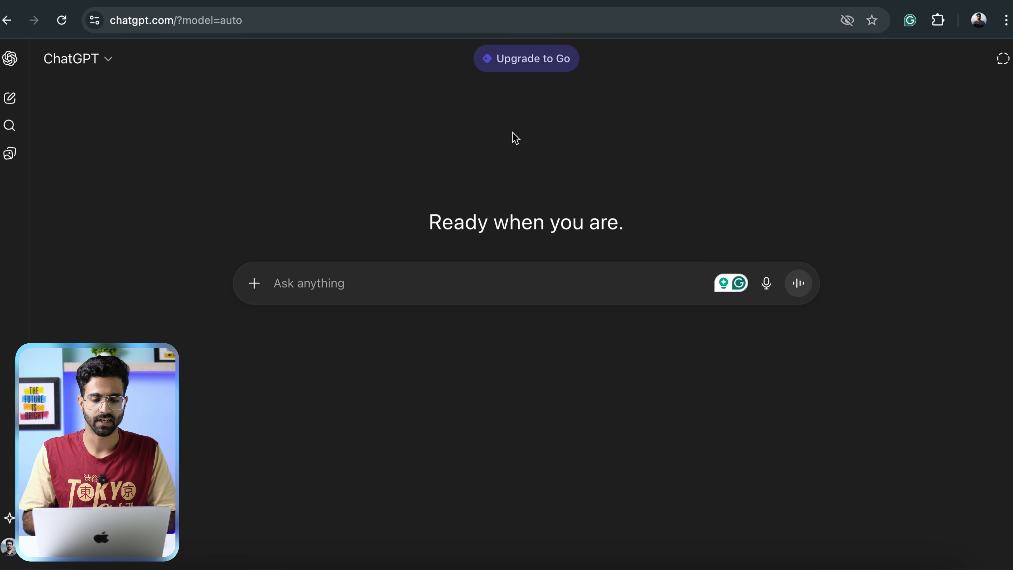
left_click(417, 294)
type("give me n8n javas")
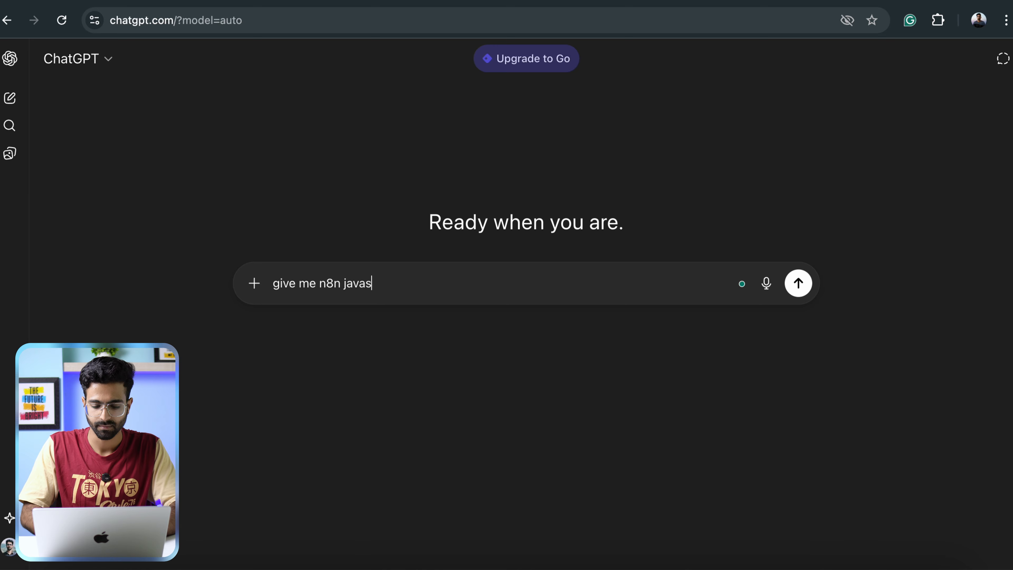
type("cript node code to create a")
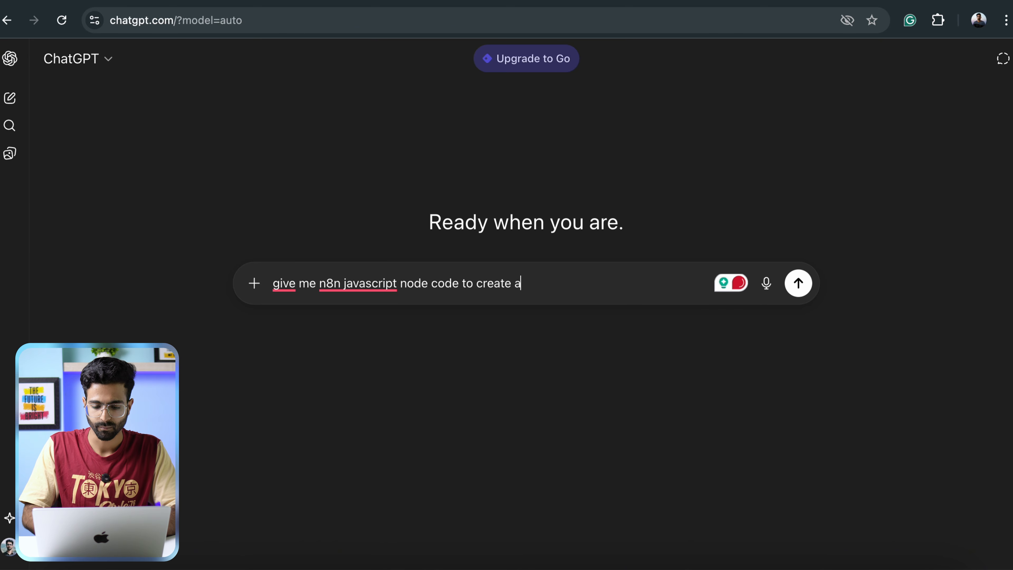
type(" prompt json from model output:")
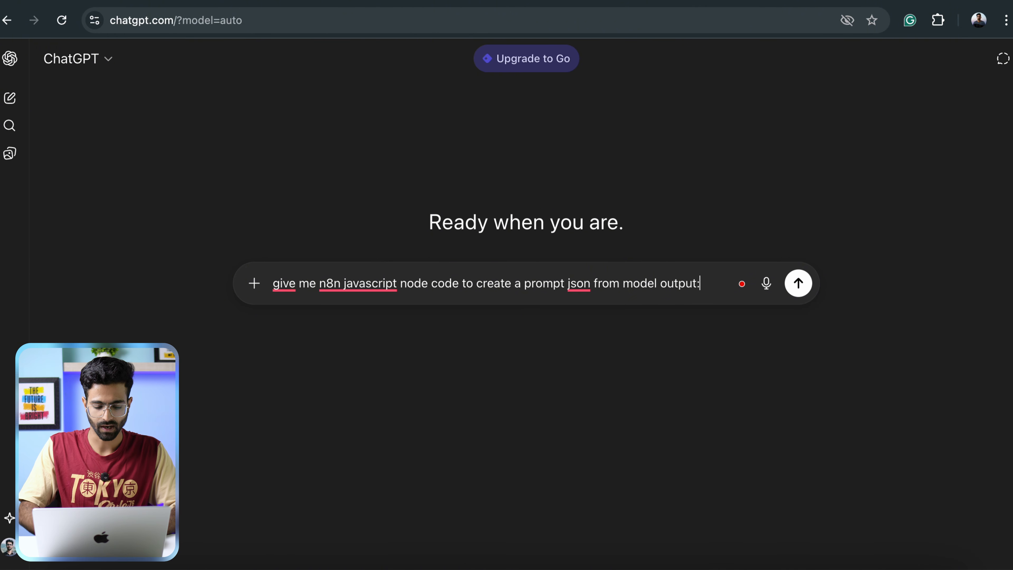
key("shift+Return")
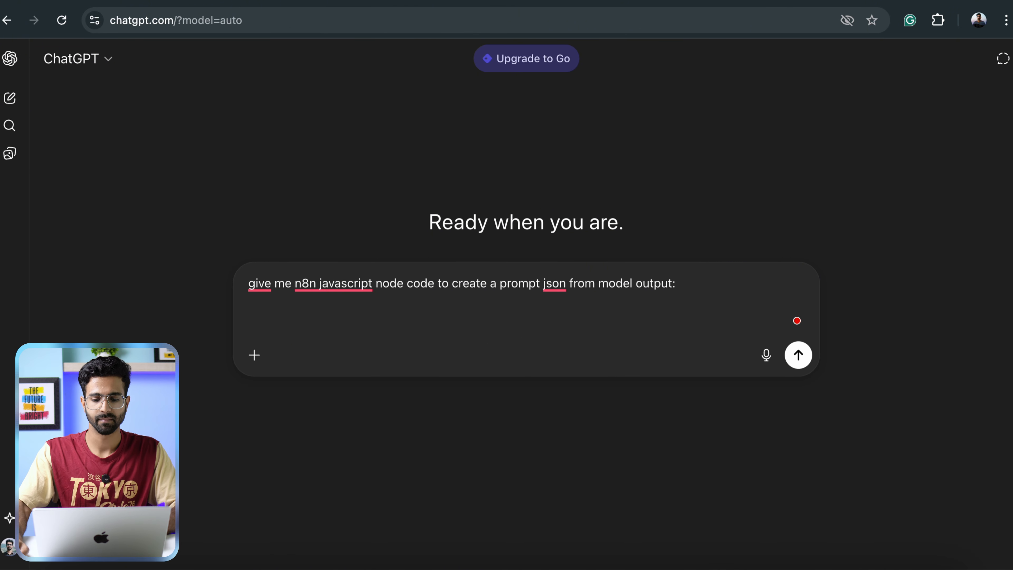
key("super+v")
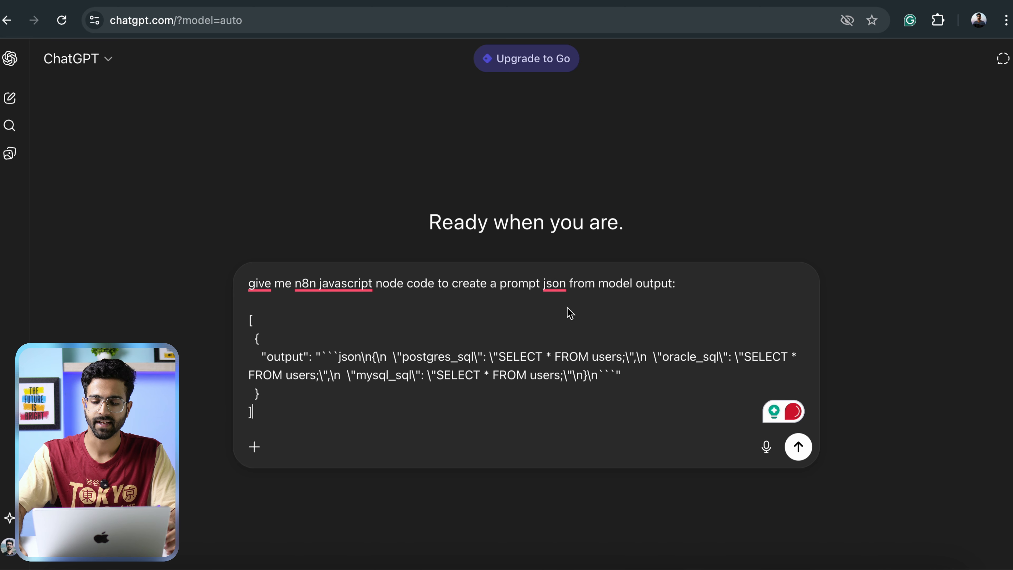
left_click(798, 446)
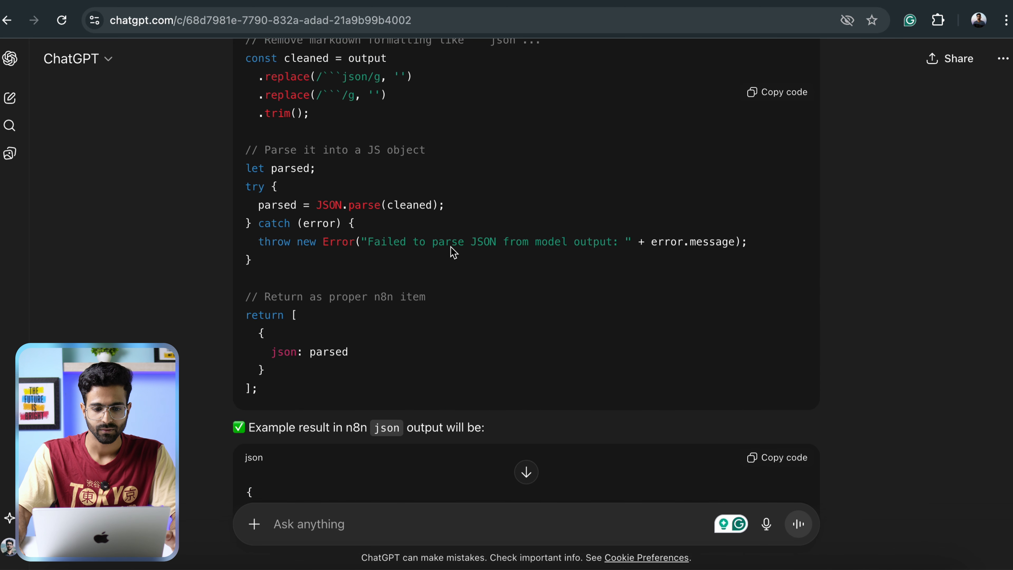
Copy ChatGPT's JavaScript code and replace the n8n code node's default script with it
scroll(453, 253, "up", 3)
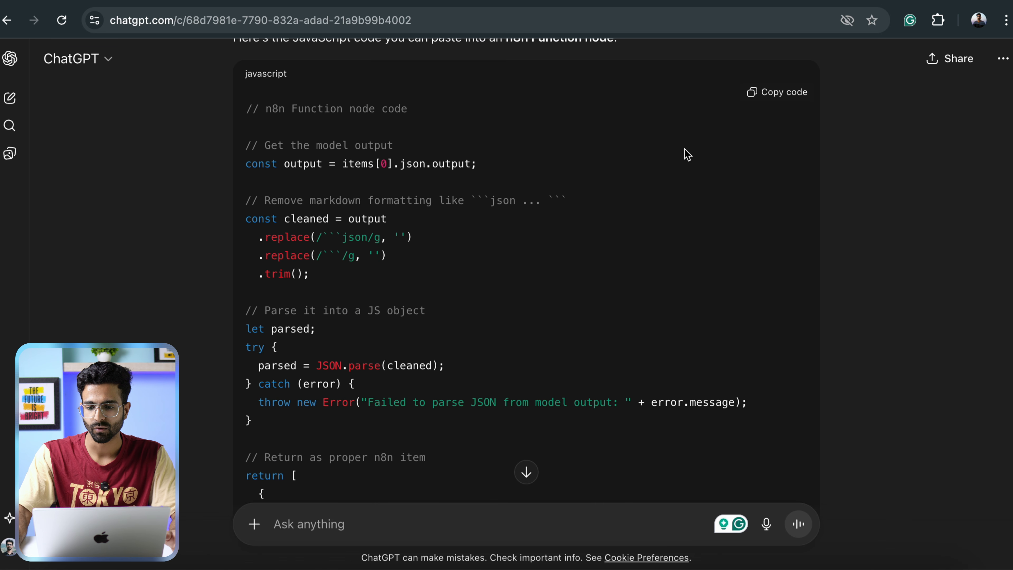
left_click(766, 96)
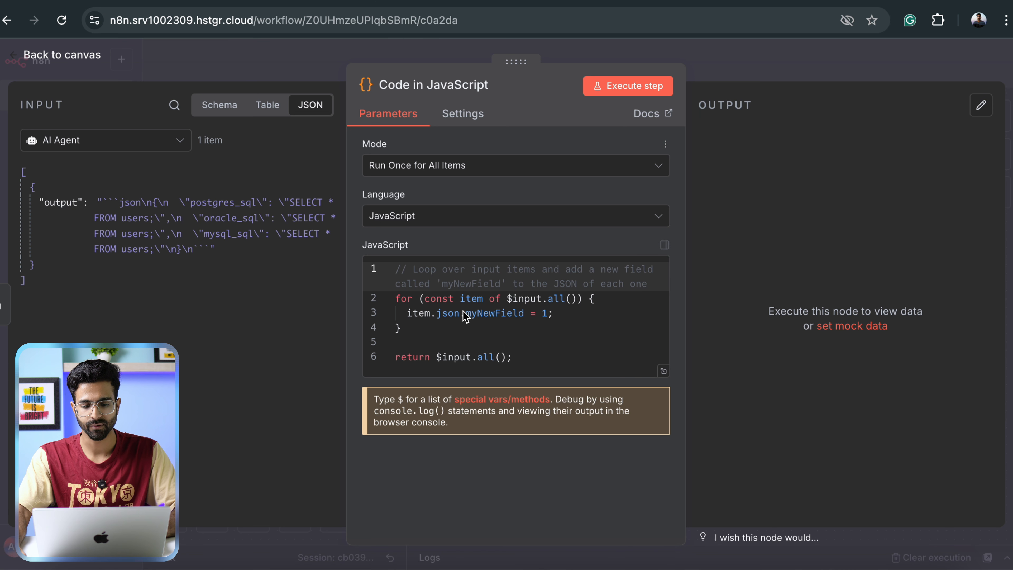
left_click(458, 328)
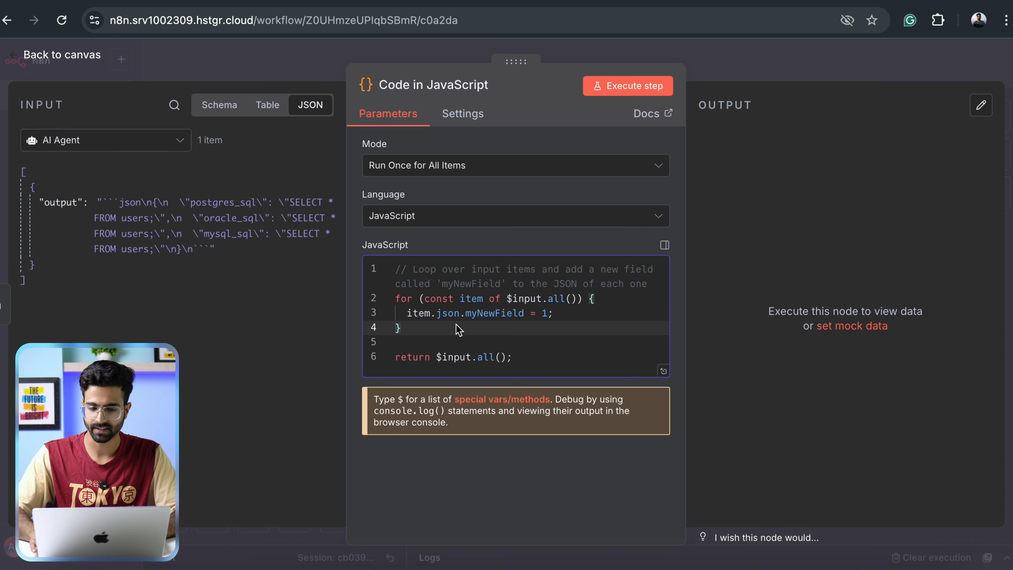
key("super+a")
key("BackSpace")
key("super+v")
scroll(487, 365, "up", 10)
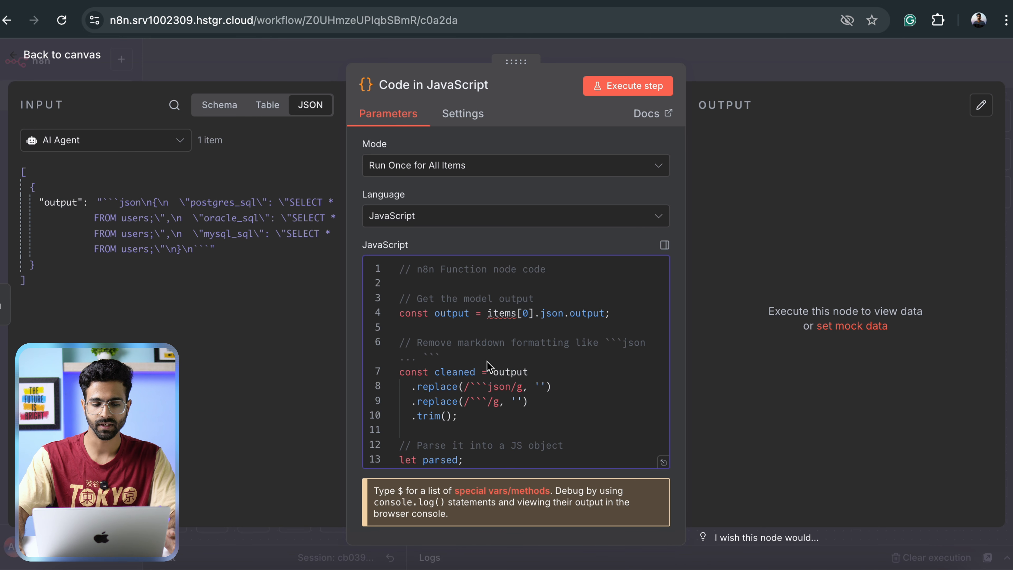
Replace items[0].json.output; on line 4 with the AI Agent's output field reference, $input.first().json.output
left_click(219, 104)
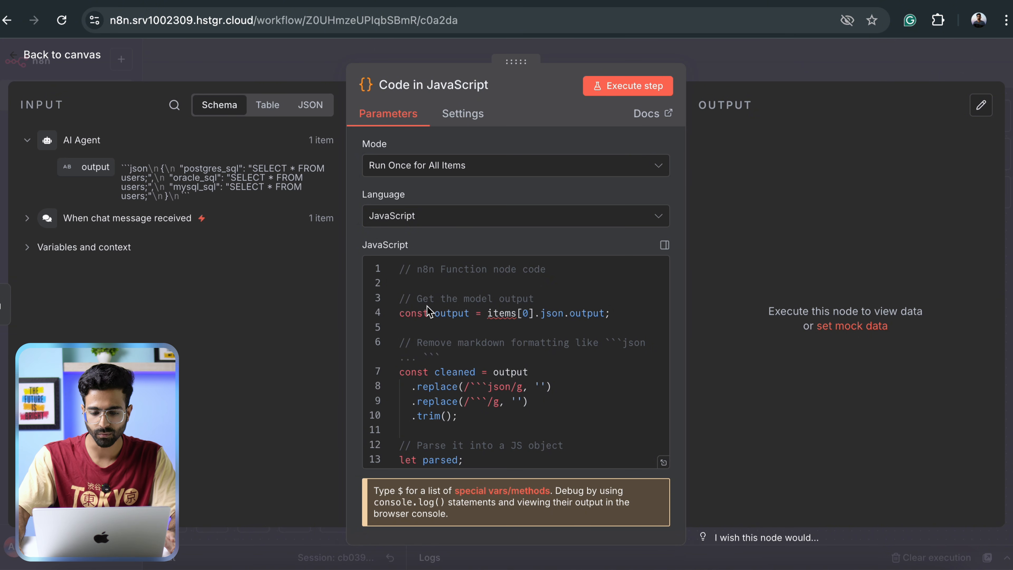
left_click(577, 283)
left_click(491, 286)
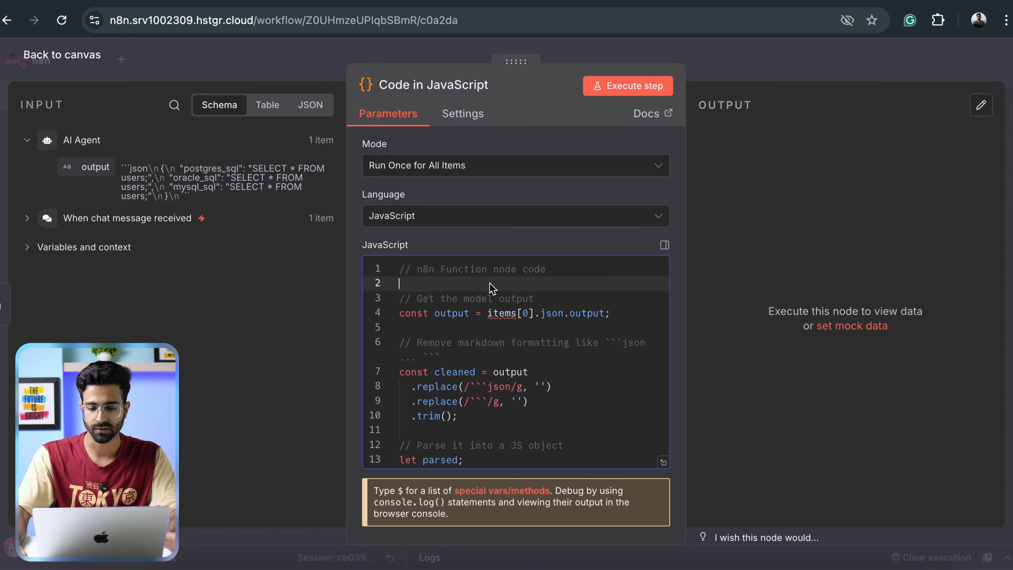
left_click(625, 315)
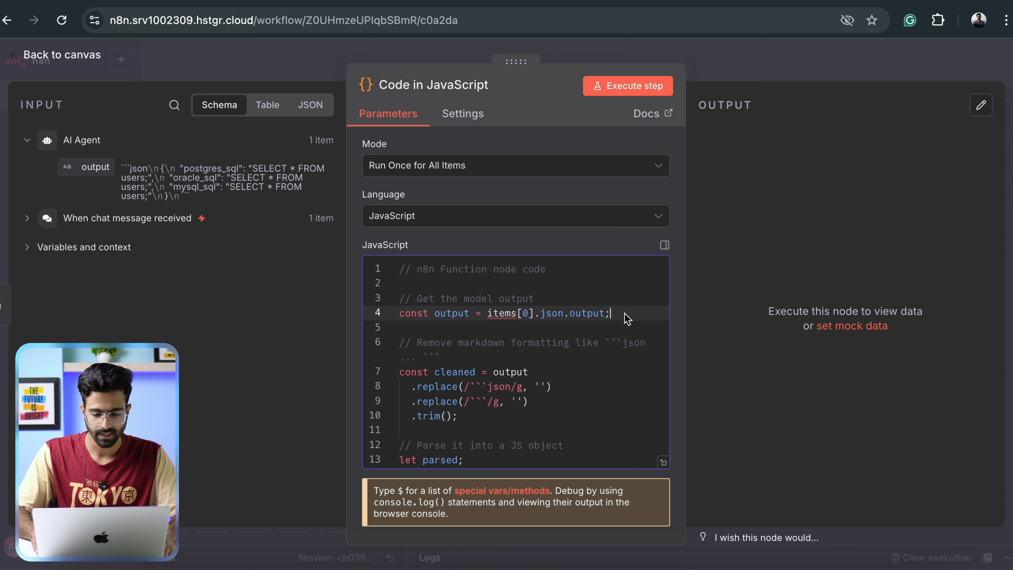
key("BackSpace")
key("BackSpace")
key("BackSpace")
key("BackSpace")
key("BackSpace")
key("BackSpace")
key("BackSpace")
key("BackSpace")
key("BackSpace")
key("BackSpace")
key("BackSpace")
key("BackSpace")
key("BackSpace")
key("BackSpace")
key("BackSpace")
key("BackSpace")
key("BackSpace")
key("BackSpace")
key("BackSpace")
key("BackSpace")
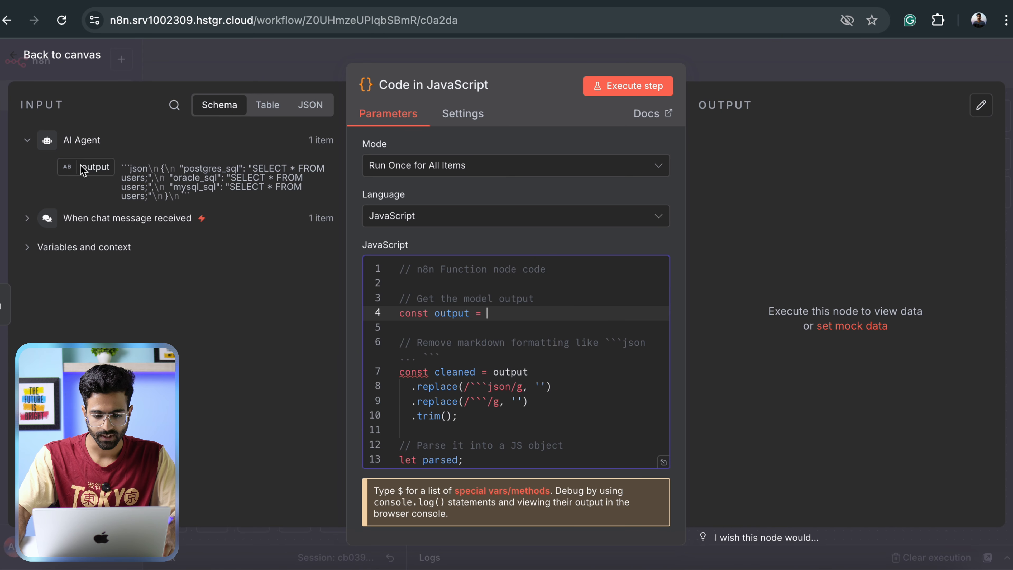
left_click_drag(86, 167, 517, 322)
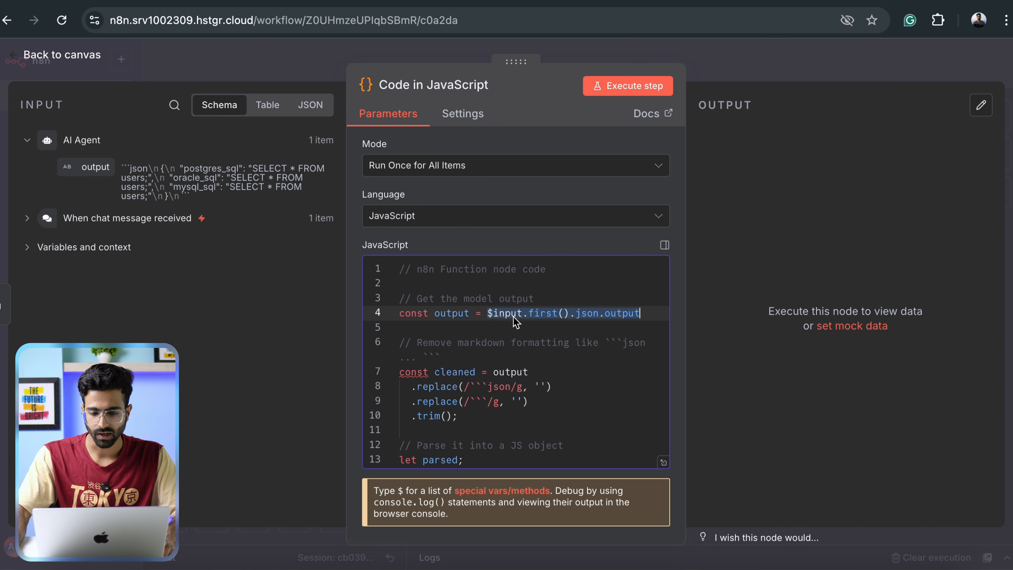
Check the edited script in the Code in JavaScript node, execute the node, and return to the canvas
left_click(440, 331)
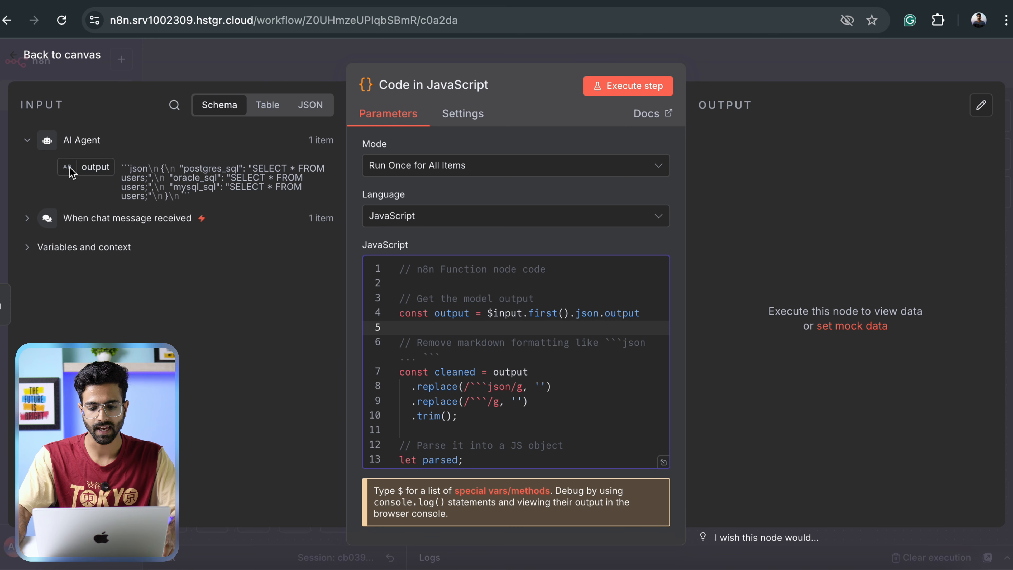
scroll(458, 375, "down", 5)
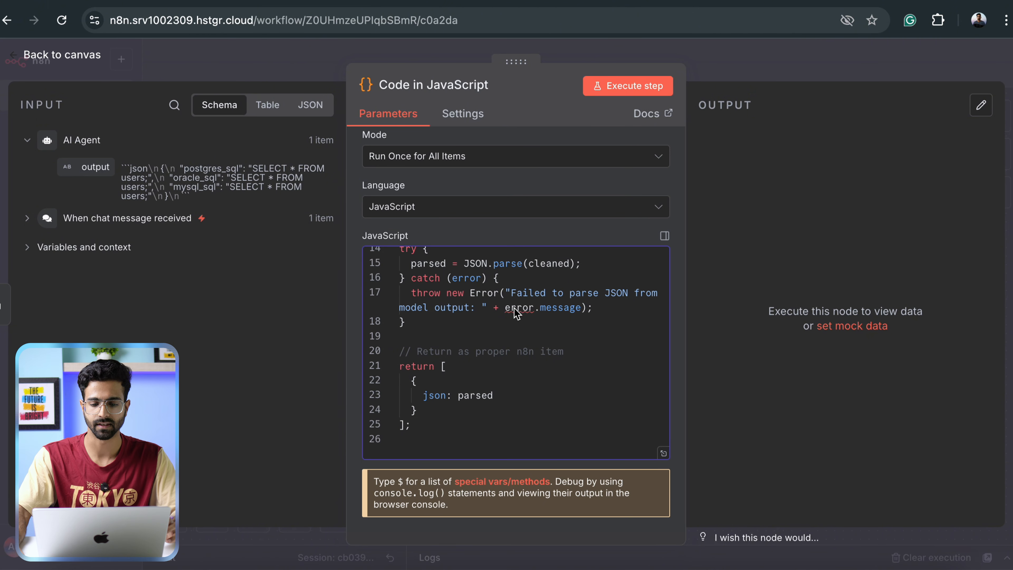
scroll(515, 308, "up", 5)
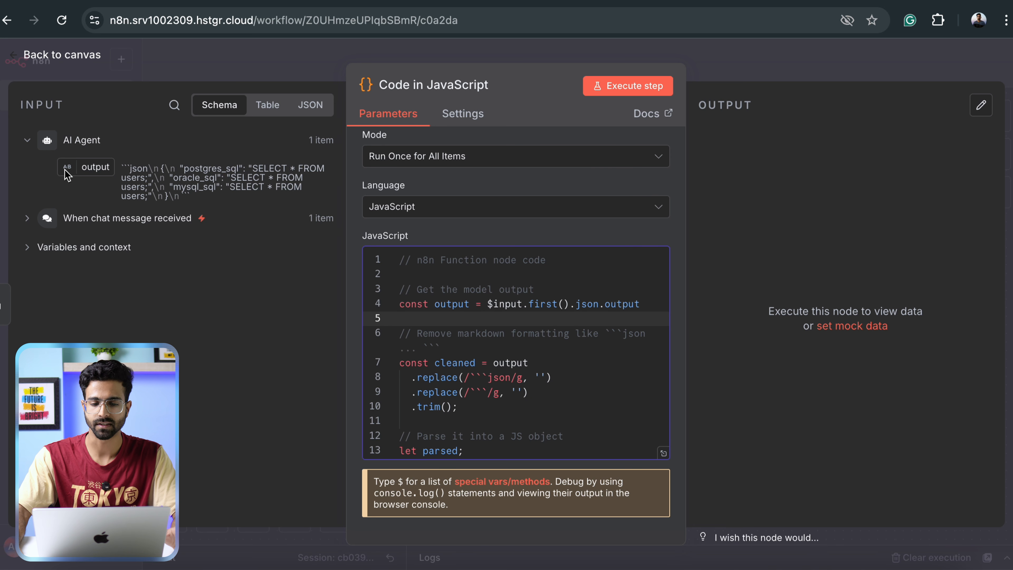
left_click(640, 95)
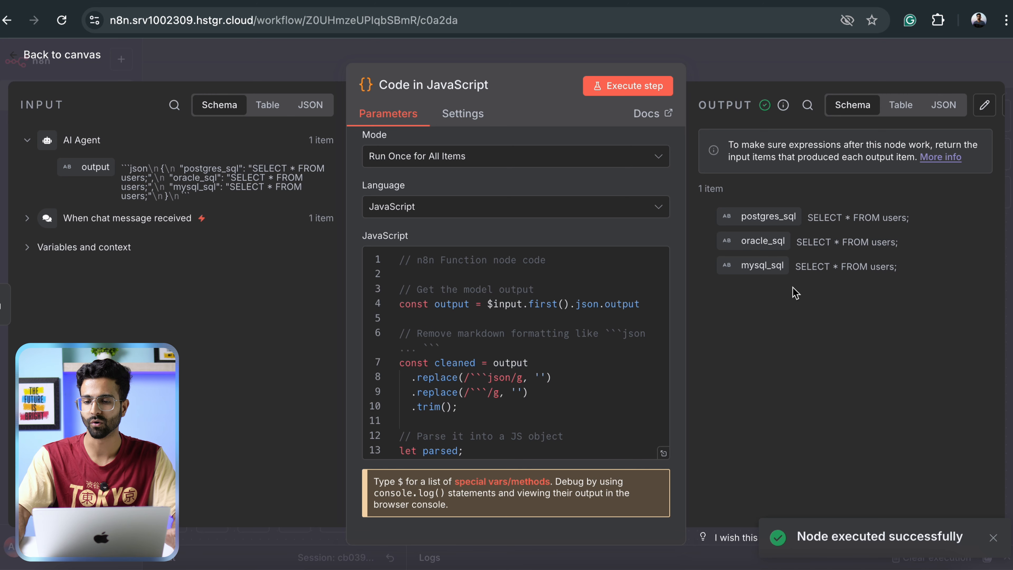
left_click(745, 64)
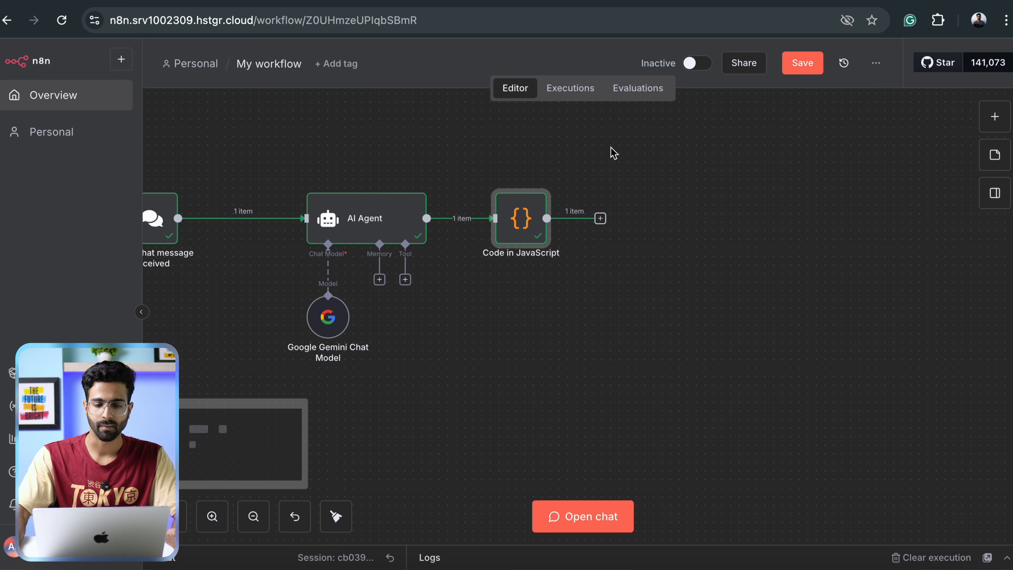
Open the AI Agent node, go on to the Code in JavaScript node, and view its output as JSON, table and schema
double_click(400, 221)
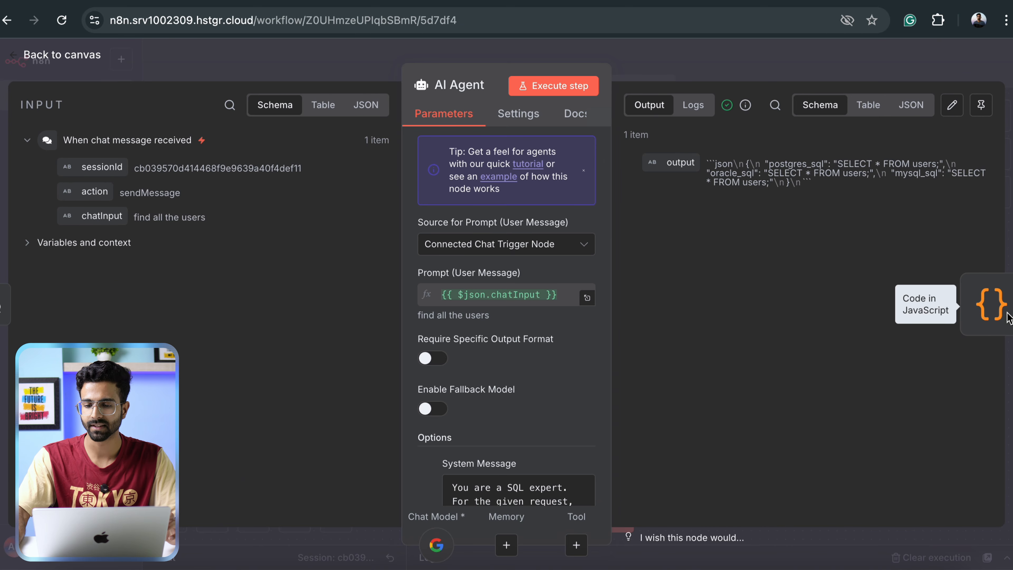
left_click(993, 303)
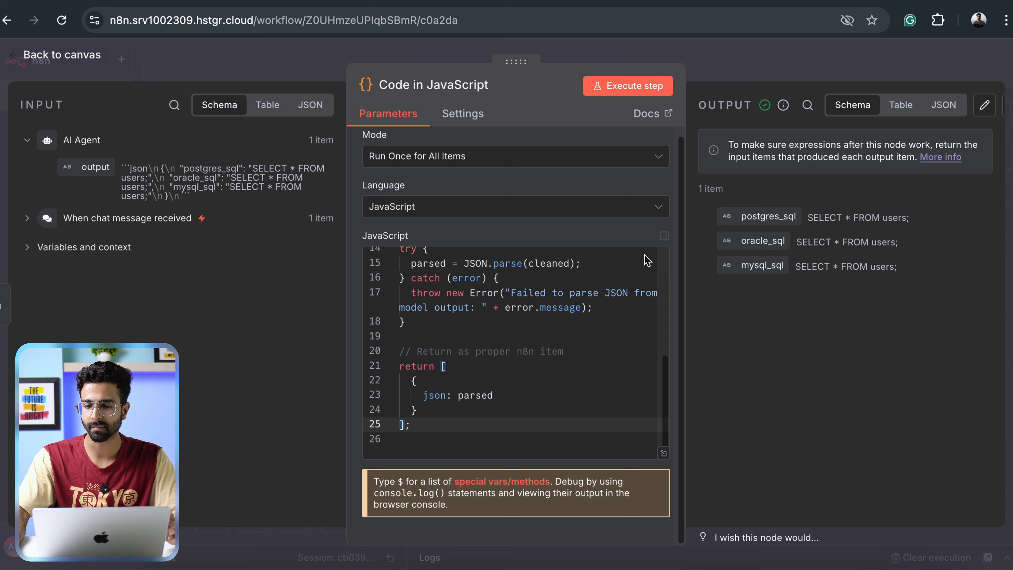
left_click(936, 106)
left_click(887, 107)
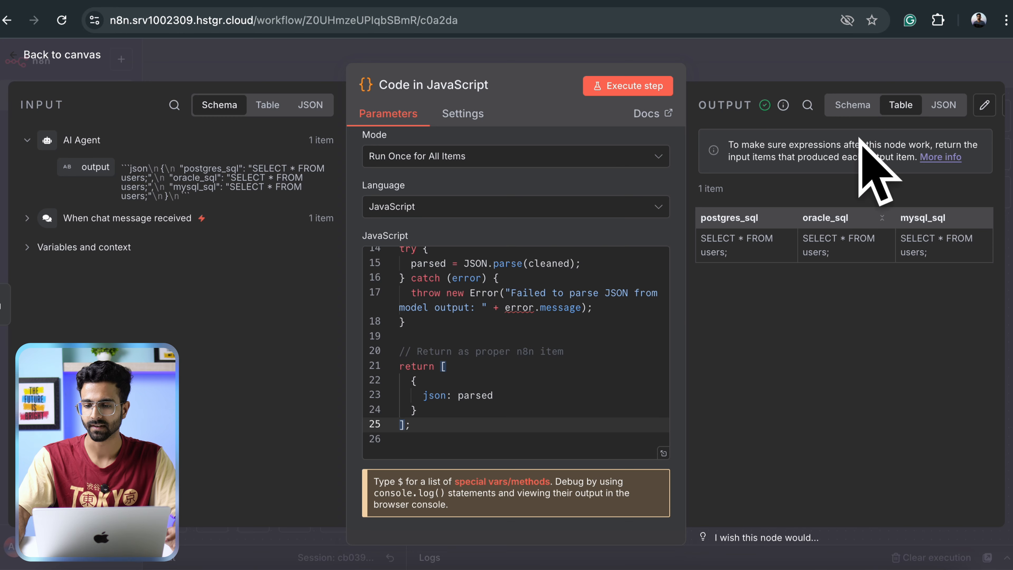
left_click(853, 105)
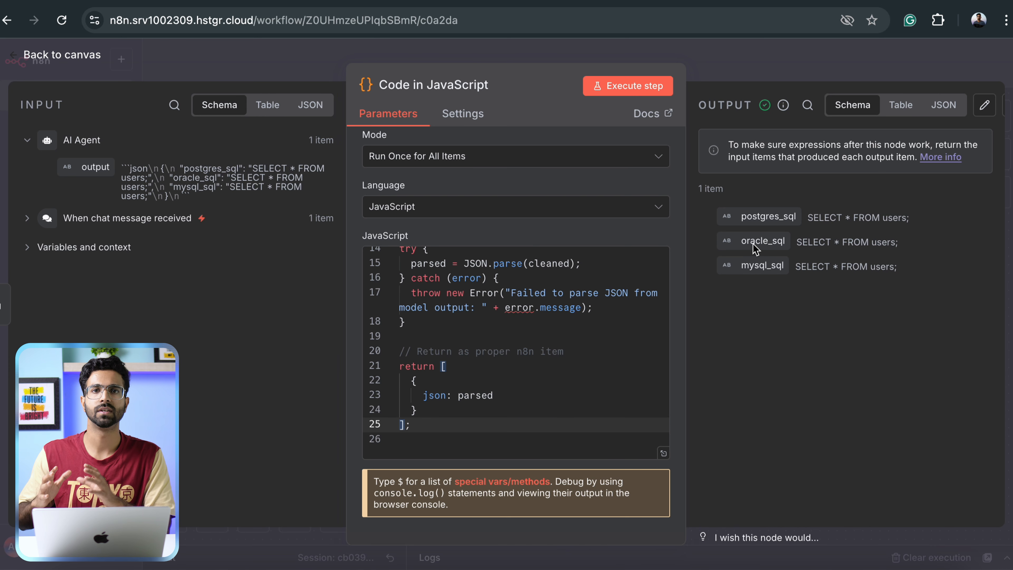
left_click(728, 77)
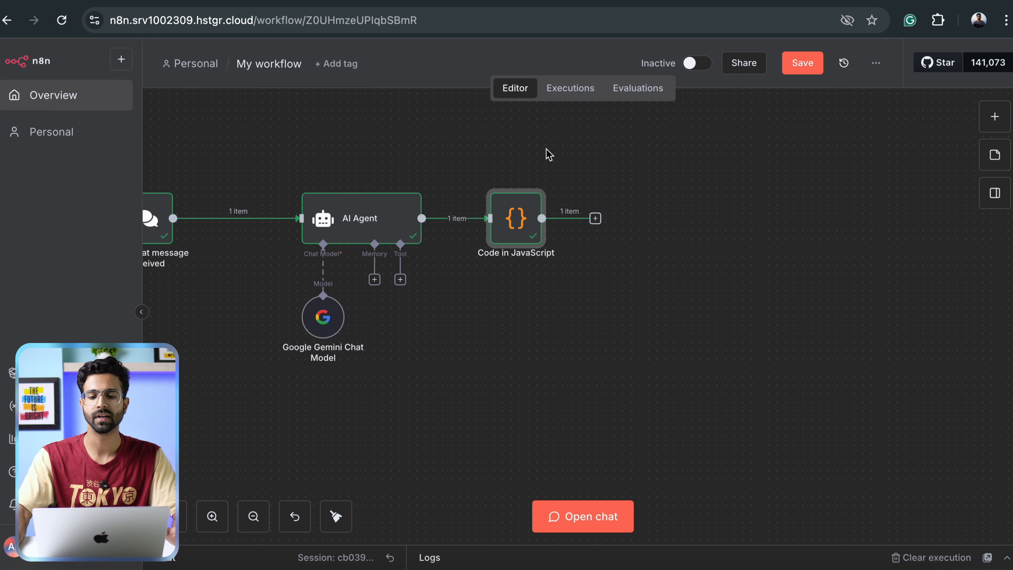
Reopen the Code in JavaScript node and examine its script, particularly the return block on lines 21 to 25
scroll(554, 154, "right", 2)
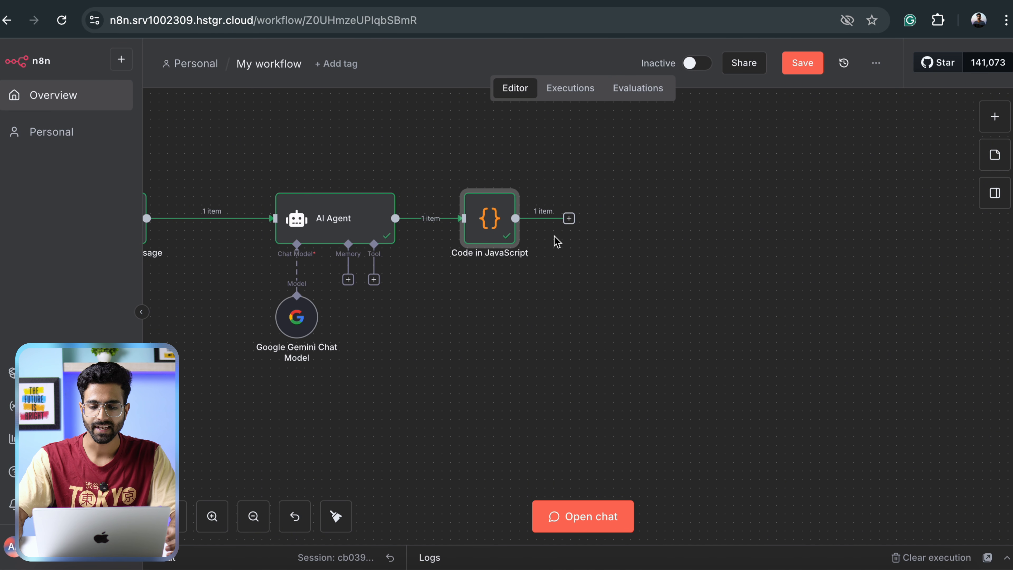
double_click(490, 220)
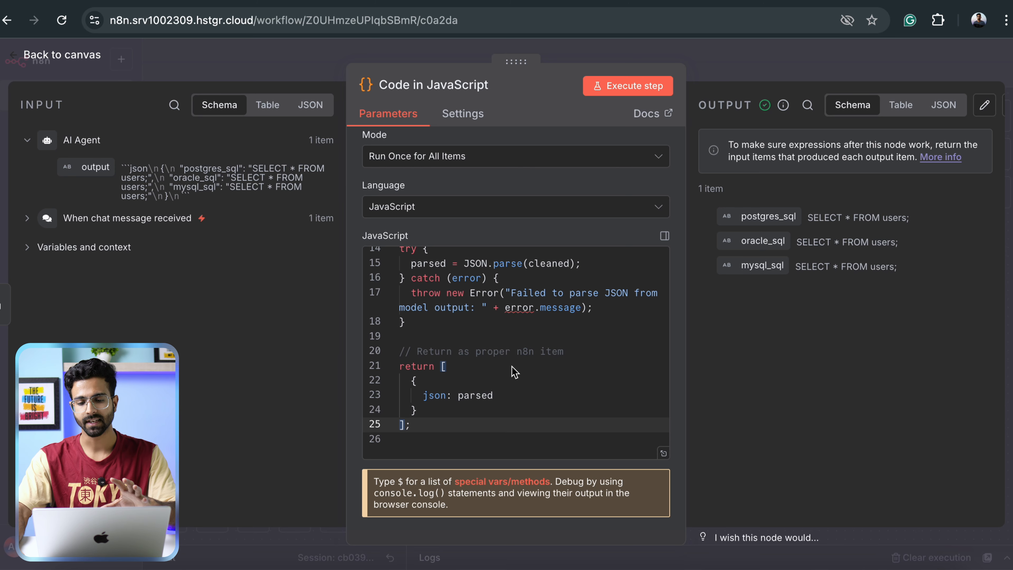
scroll(514, 371, "up", 10)
left_click(778, 56)
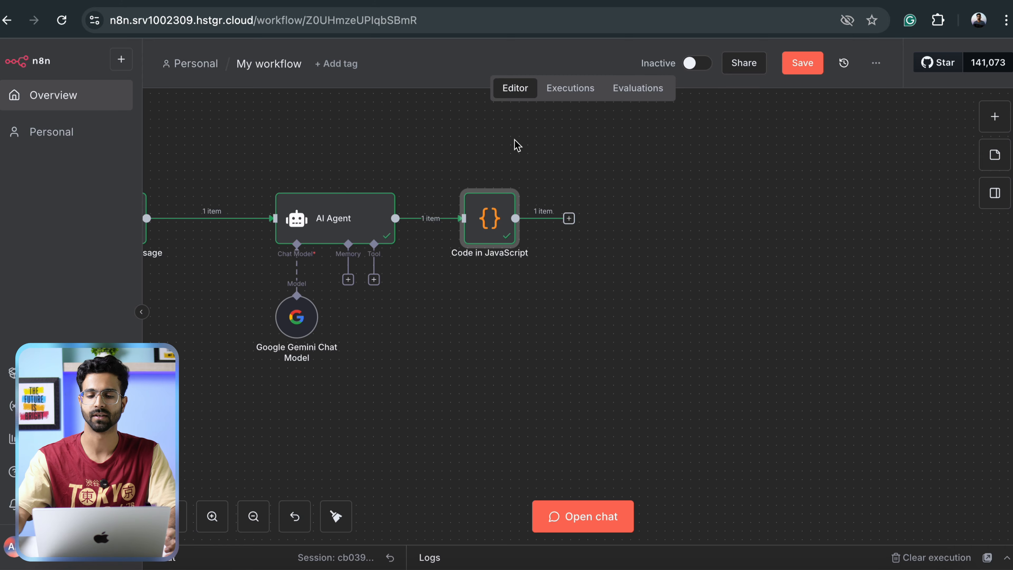
double_click(496, 225)
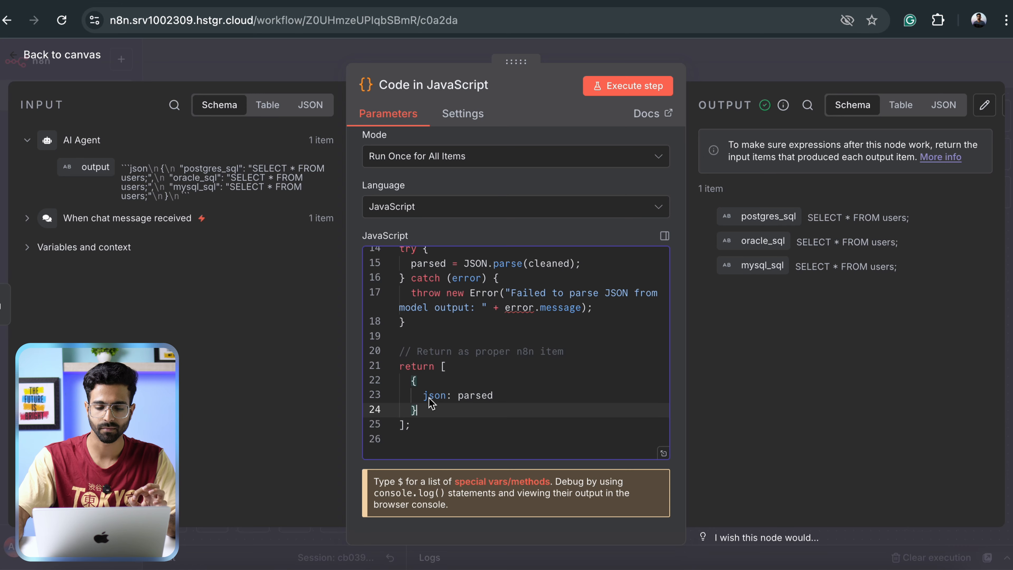
left_click(505, 368)
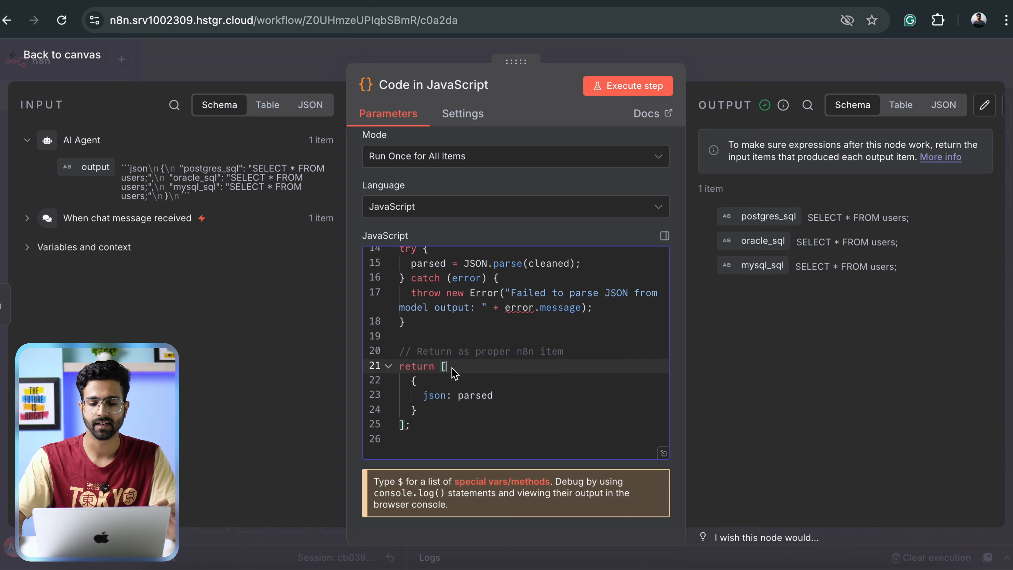
left_click_drag(442, 366, 443, 425)
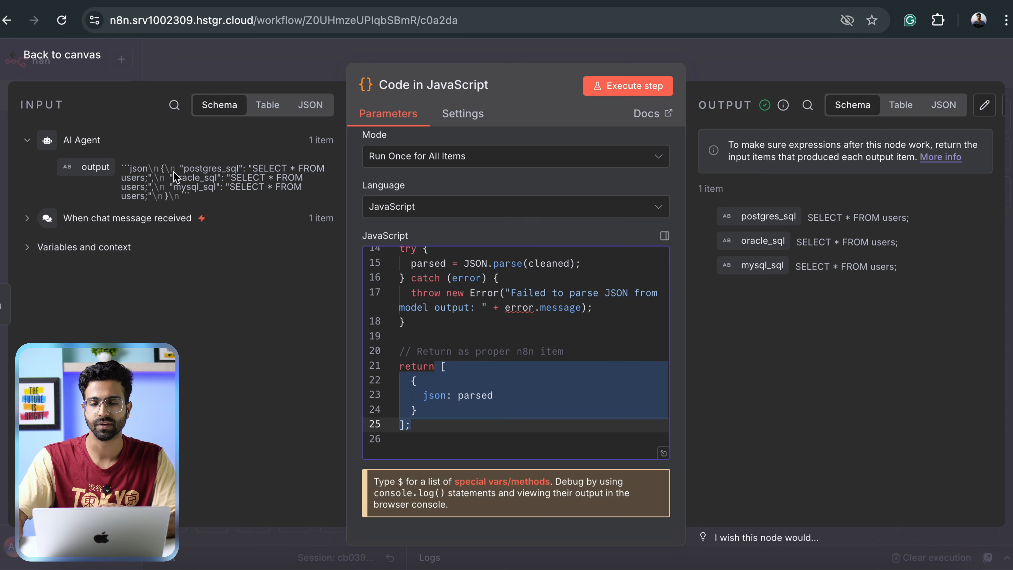
key("Escape")
Browse the Data transformation nodes and add a Split Out node after the Code in JavaScript node
scroll(683, 219, "right", 3)
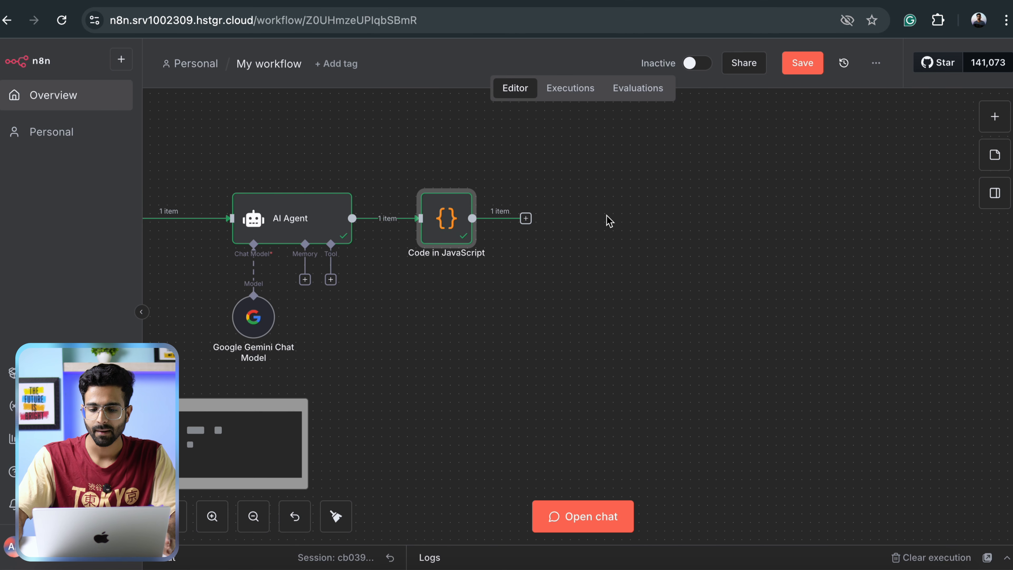
scroll(606, 219, "up", 1)
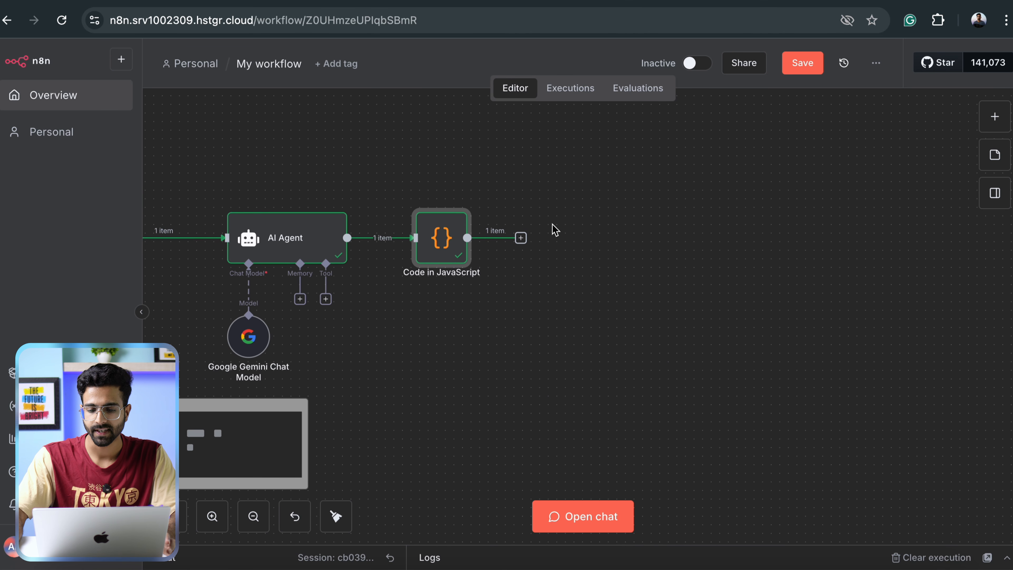
left_click(520, 239)
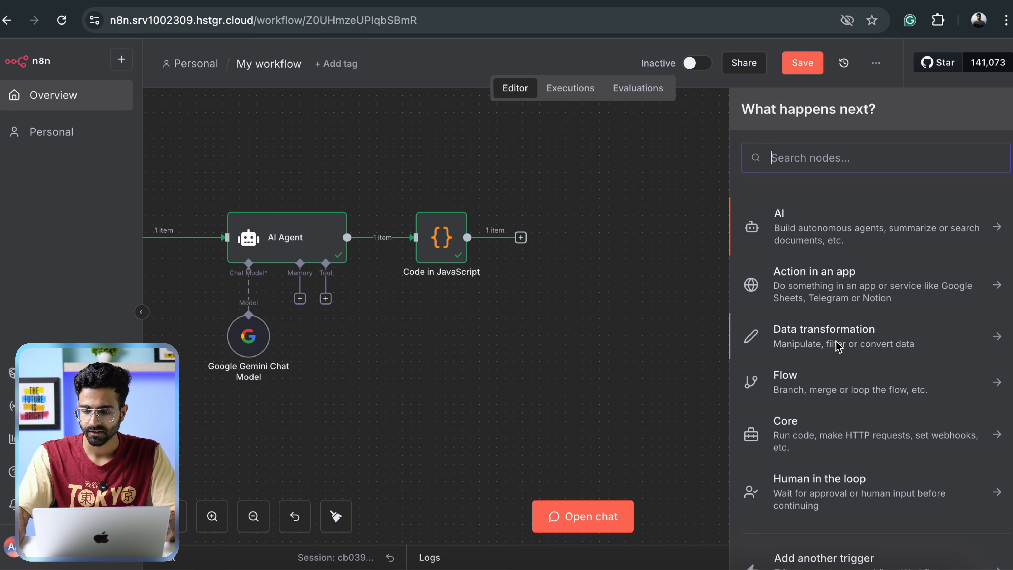
left_click(839, 347)
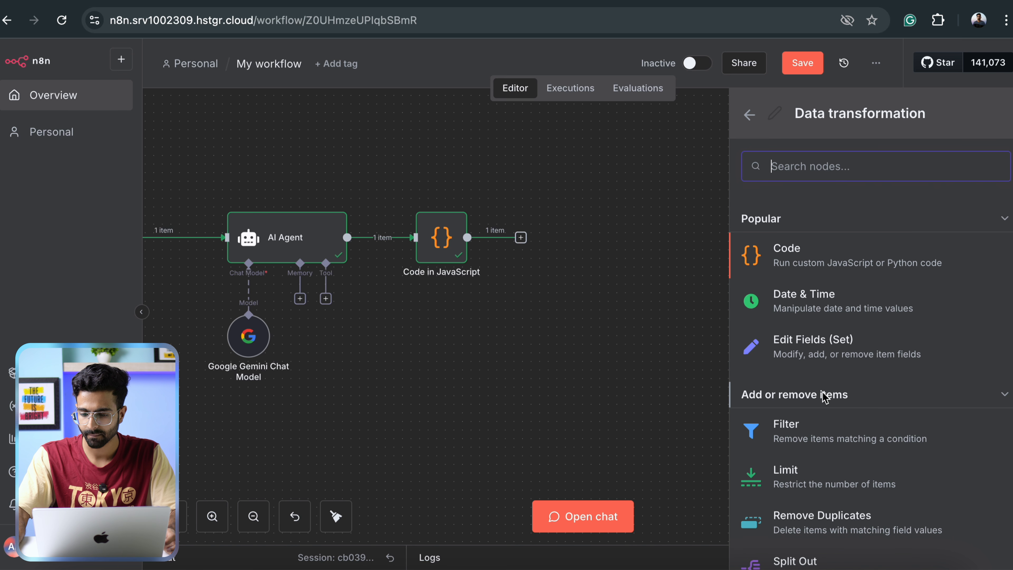
scroll(826, 359, "down", 8)
scroll(820, 348, "down", 10)
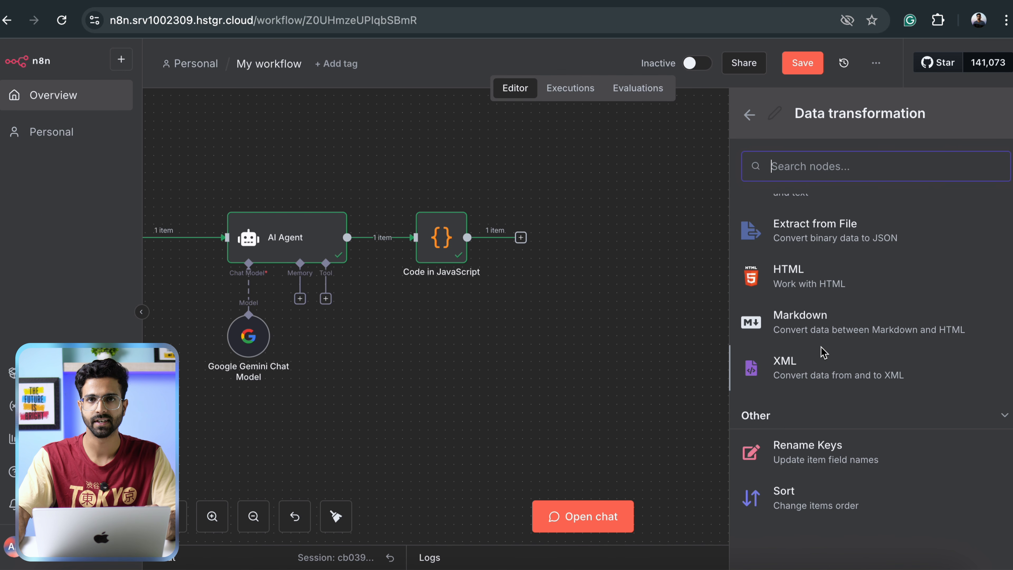
scroll(822, 352, "up", 15)
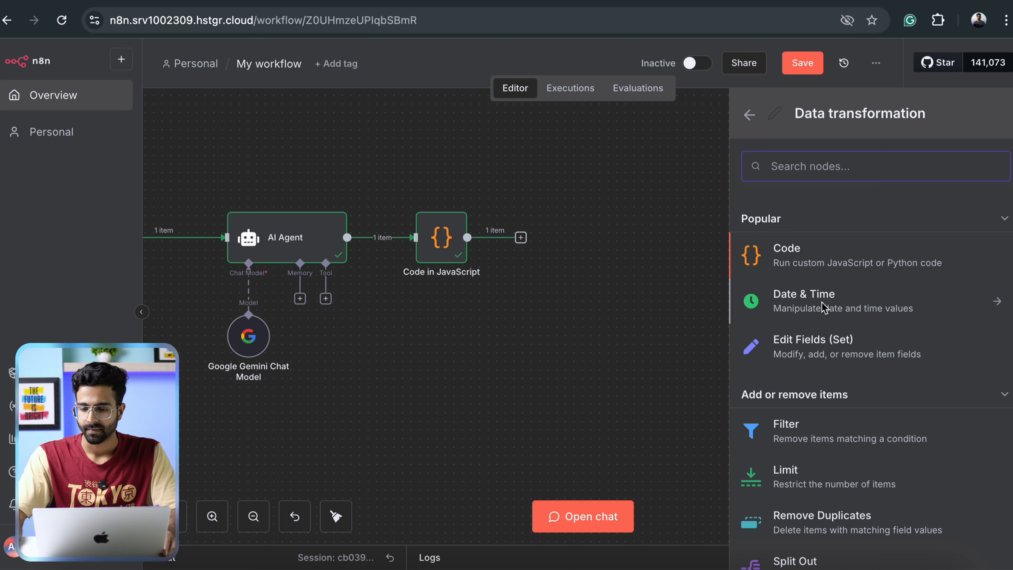
scroll(802, 344, "down", 2)
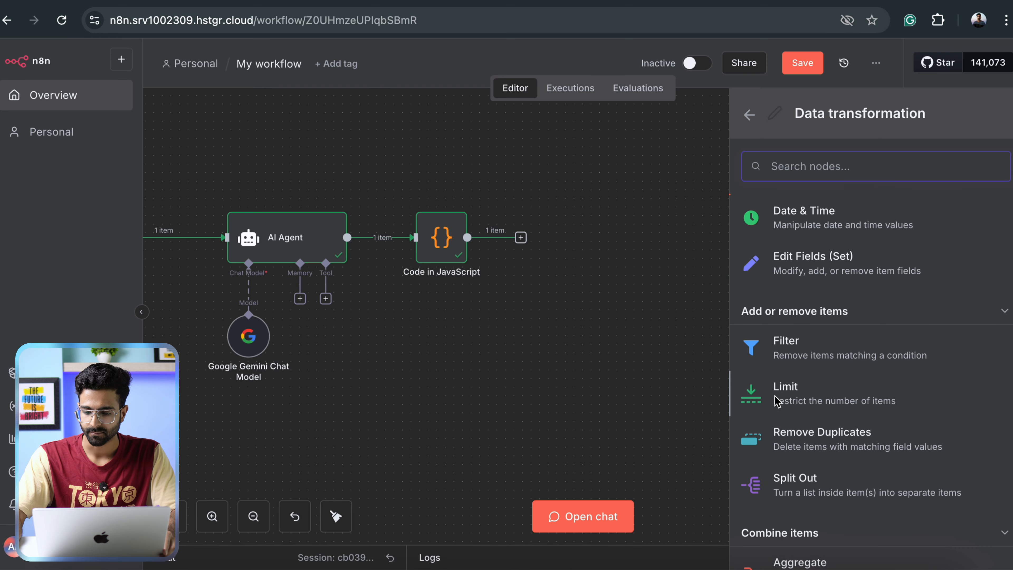
scroll(794, 391, "down", 10)
scroll(803, 427, "down", 5)
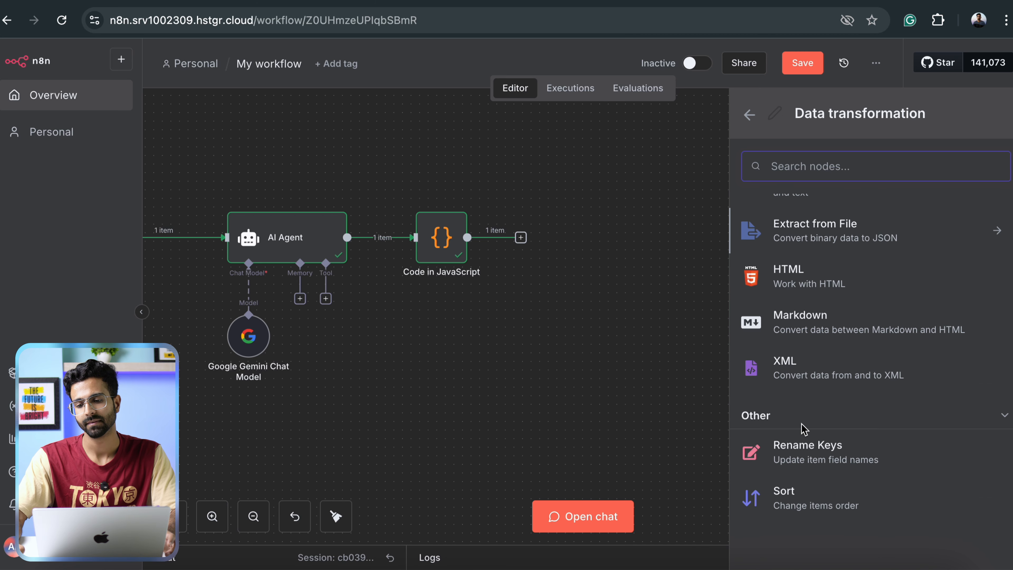
scroll(803, 427, "up", 15)
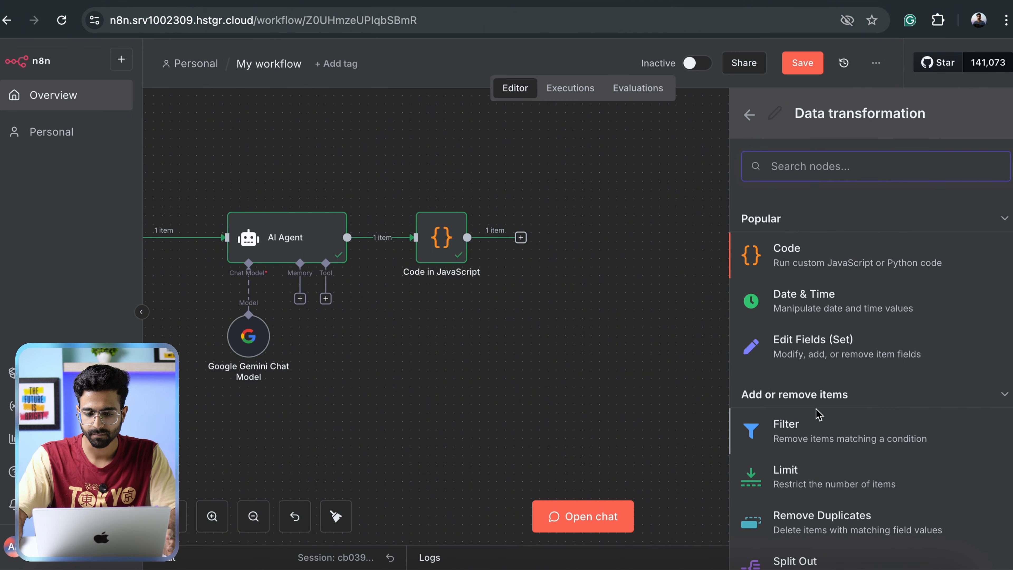
scroll(810, 415, "down", 2)
scroll(837, 339, "down", 5)
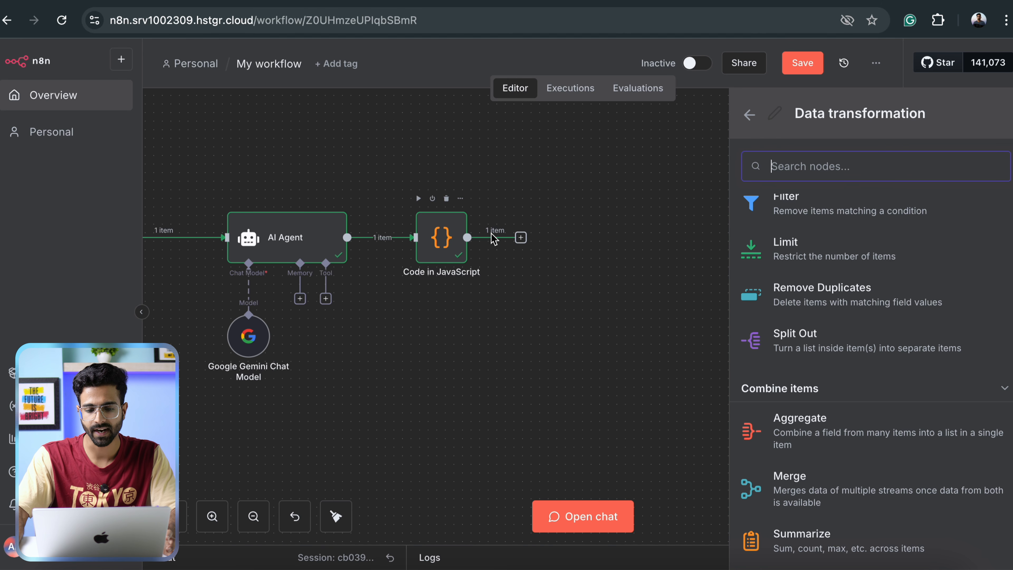
left_click(810, 337)
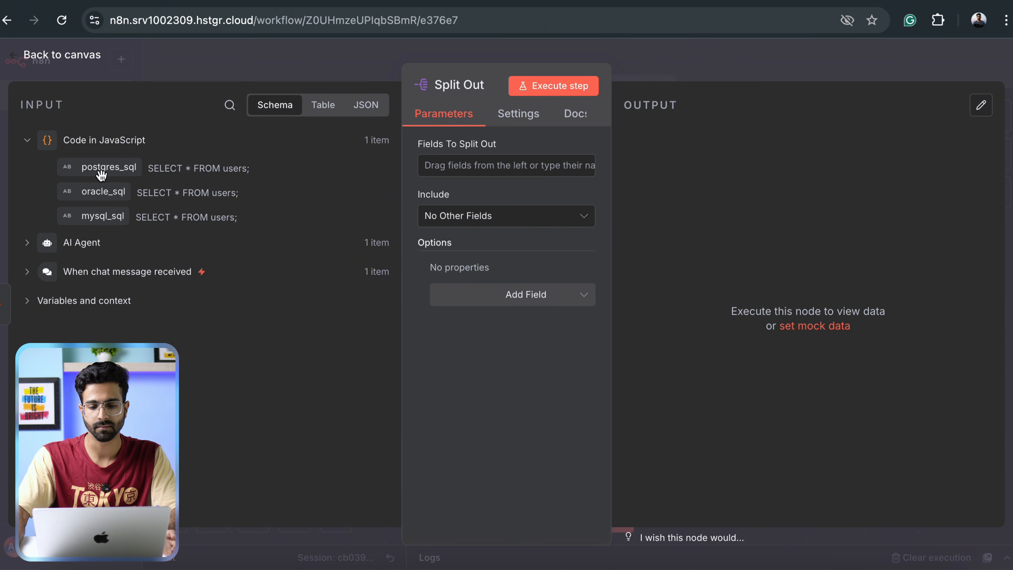
Set the Split Out node's Fields To Split Out to postgres_sql from the input and execute the node
left_click_drag(100, 170, 491, 187)
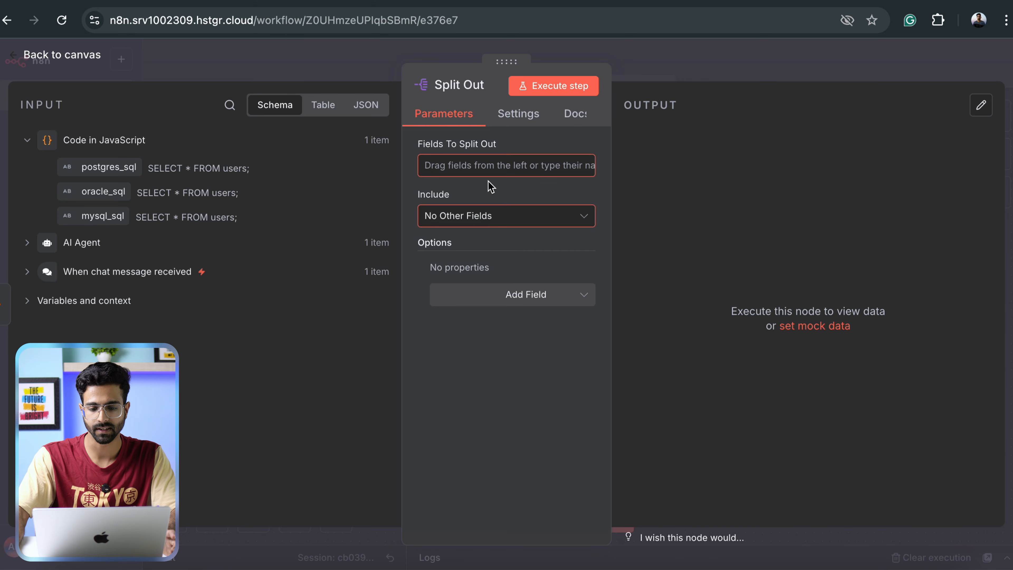
left_click_drag(104, 167, 465, 176)
left_click(575, 90)
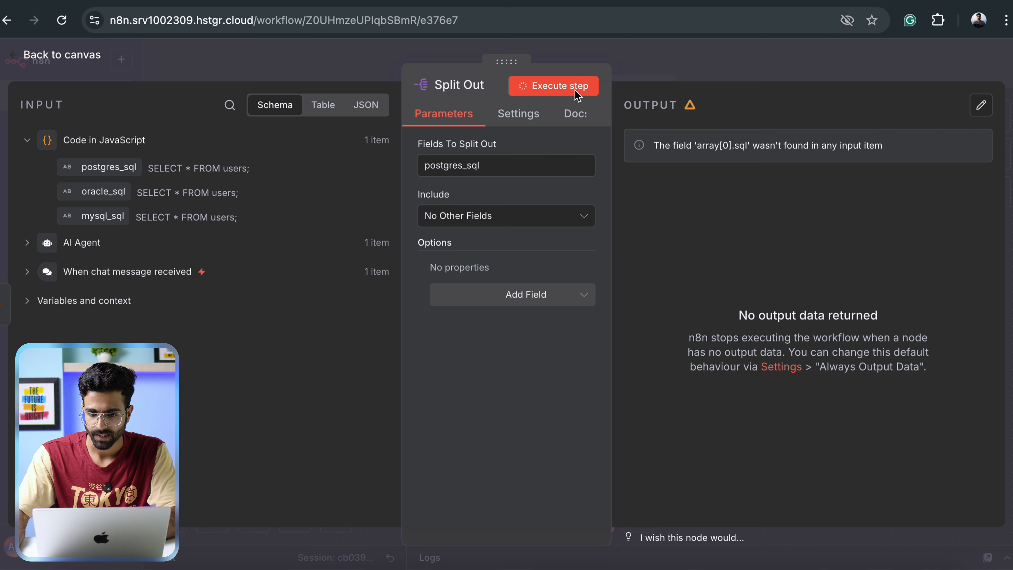
left_click(698, 74)
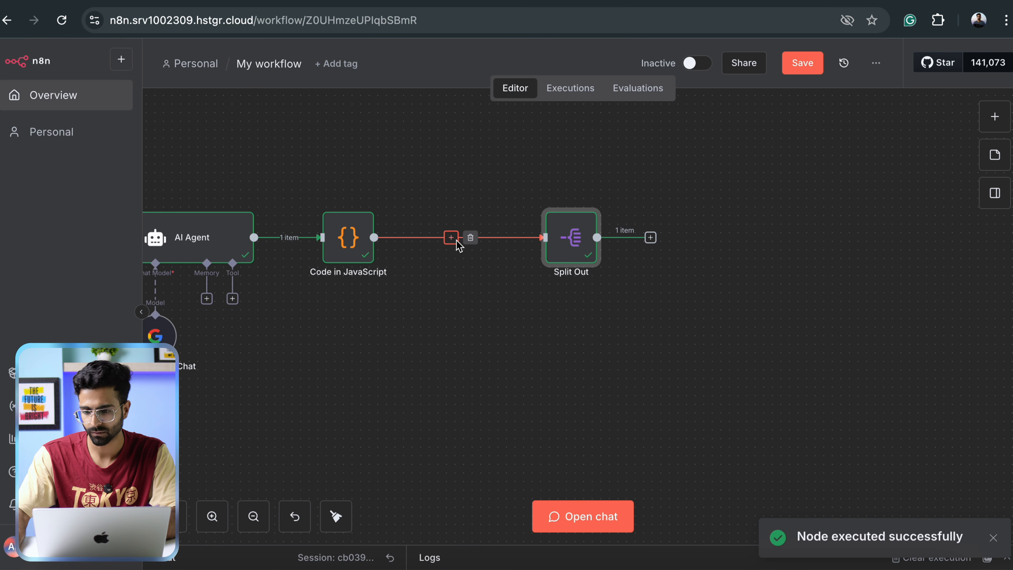
Insert a second JavaScript Code node between the Code in JavaScript and Split Out nodes
left_click(451, 238)
type("code")
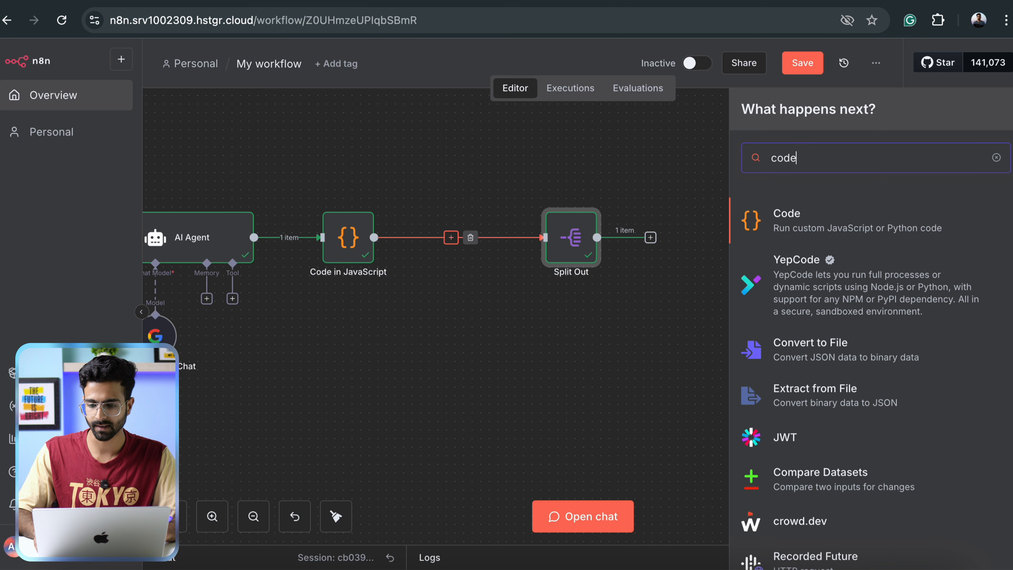
key("Return")
key("Return")
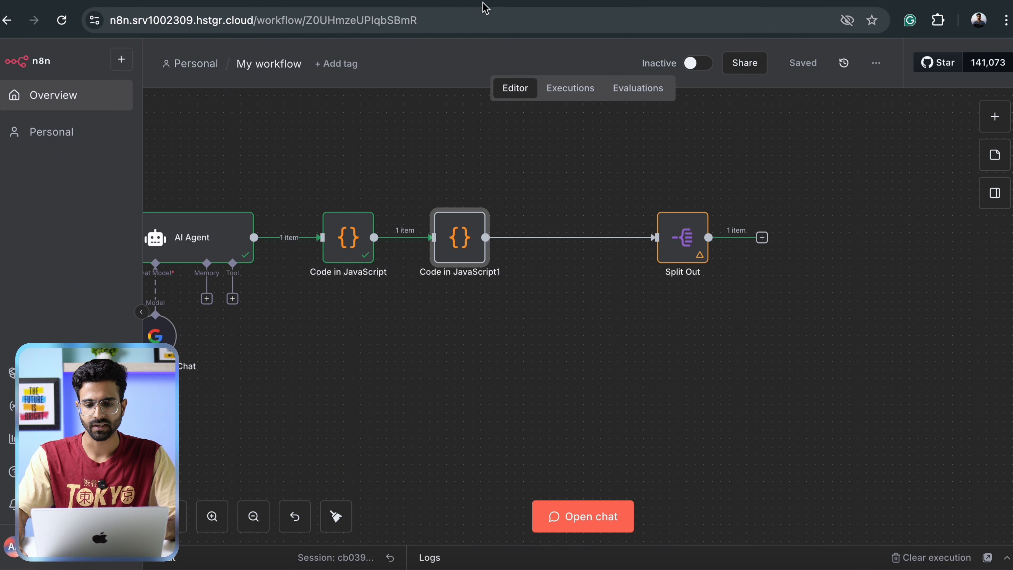
Open the Code in JavaScript1 node, show its input as JSON, and switch to ChatGPT to compare its n8n Function node code
double_click(458, 249)
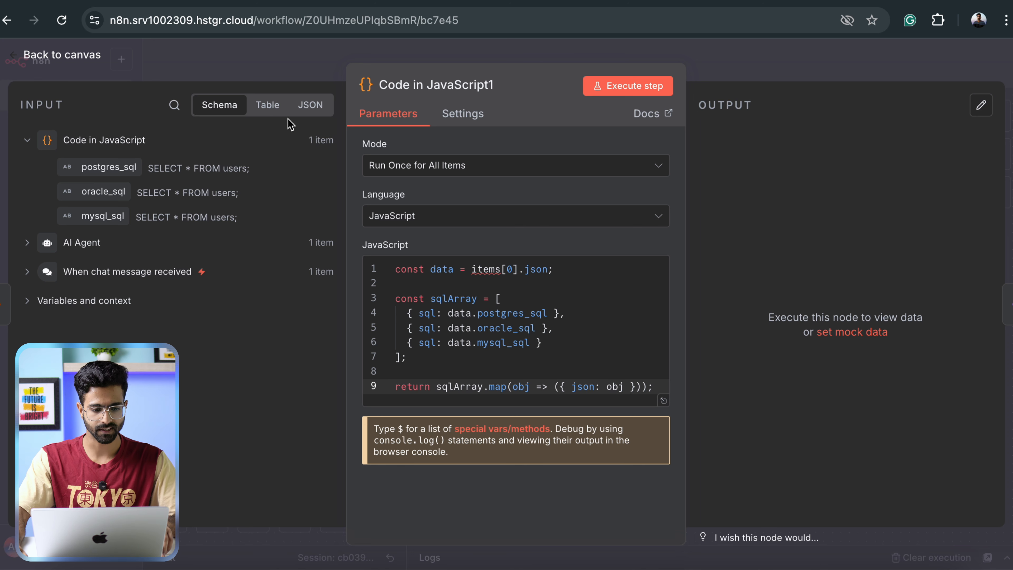
left_click(310, 104)
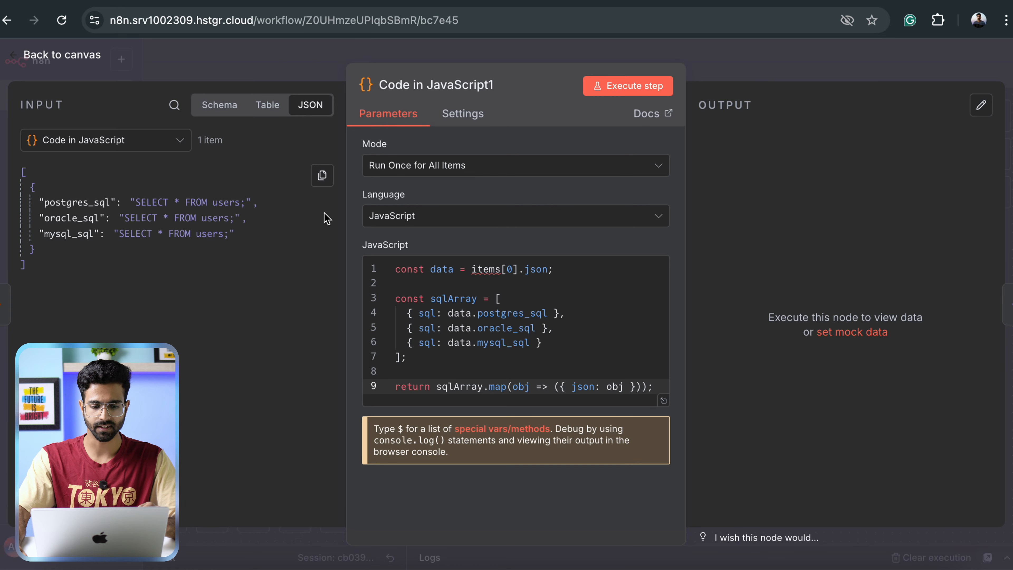
key("ctrl+Tab")
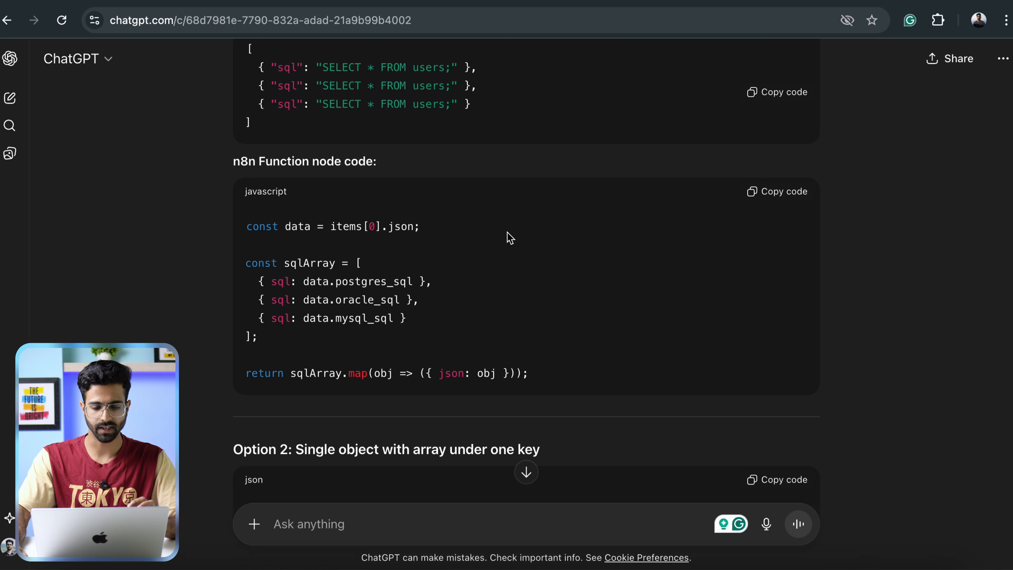
Review the JSON conversion prompt in ChatGPT, use its n8n Function node code in Code in JavaScript1, and execute the node
scroll(508, 239, "down", 4)
scroll(504, 266, "up", 15)
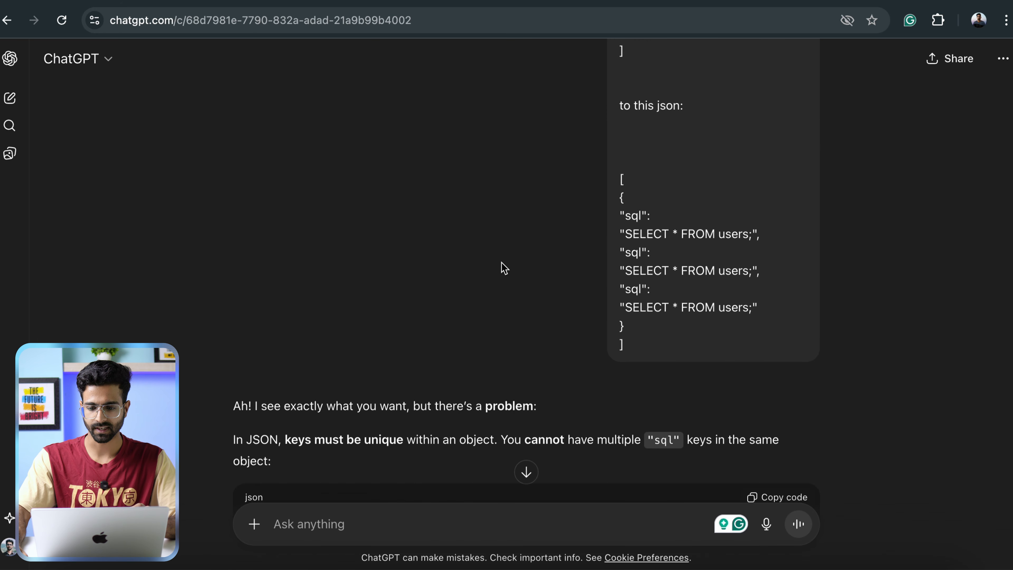
scroll(536, 215, "up", 10)
scroll(536, 215, "down", 6)
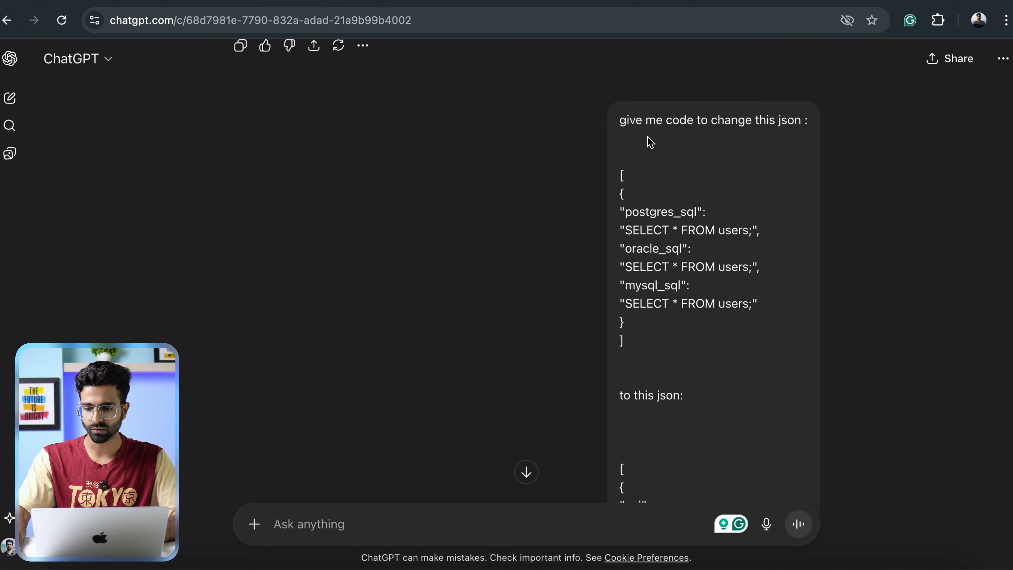
scroll(673, 235, "down", 7)
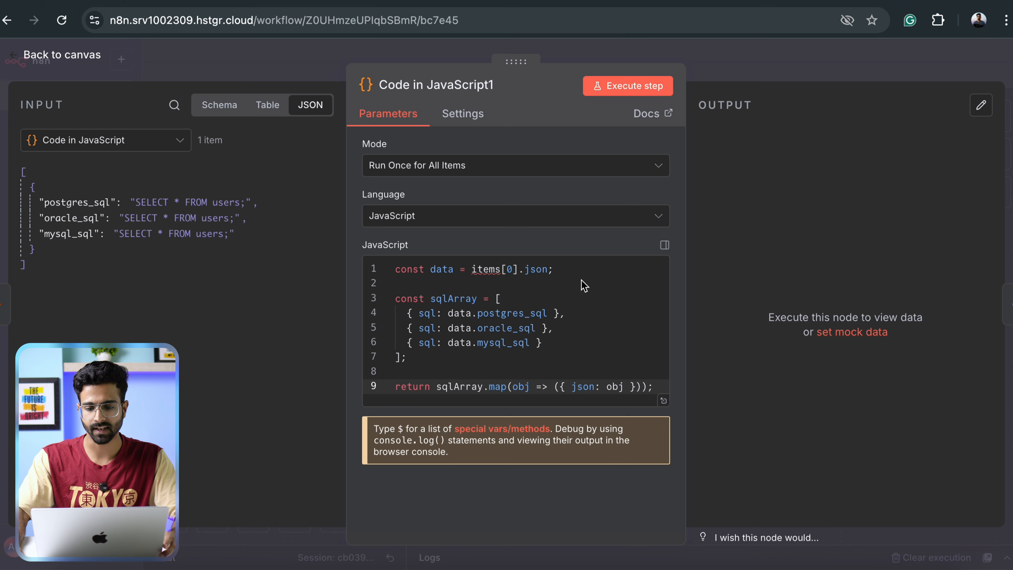
left_click(626, 87)
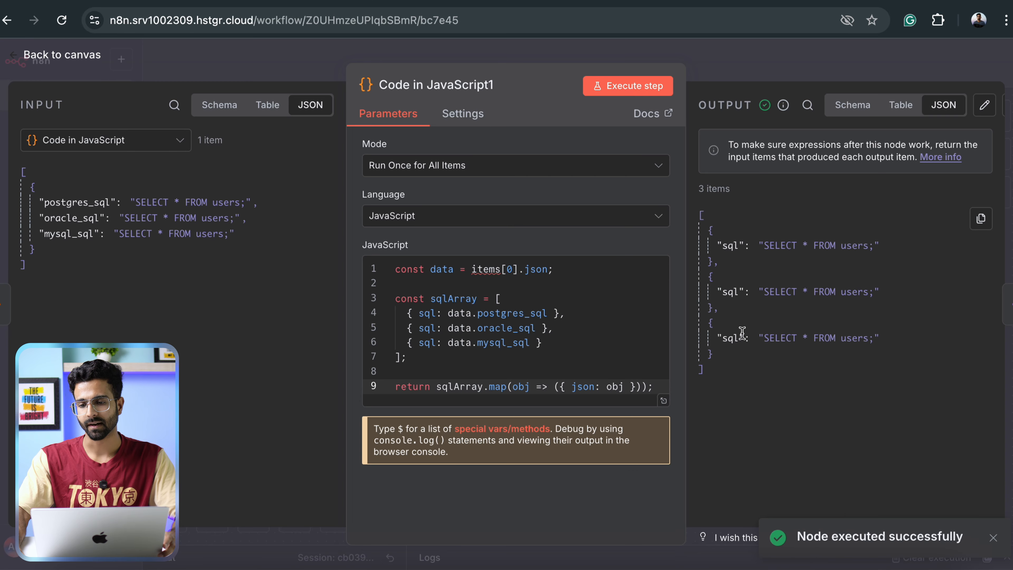
key("Escape")
Move the Split Out node closer to Code in JavaScript1 and execute it with Fields To Split Out set to the input's sql field
left_click_drag(694, 254, 582, 247)
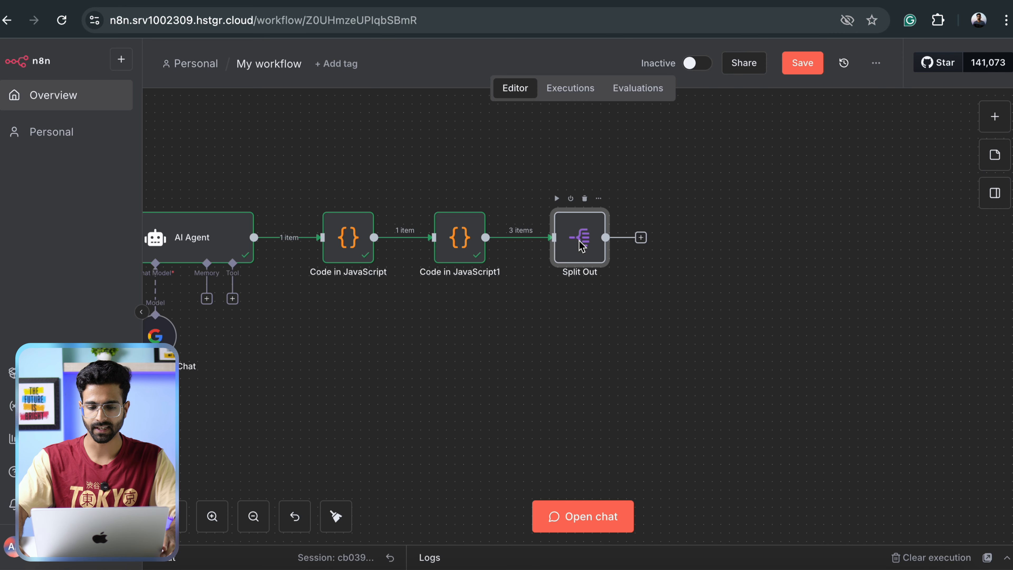
double_click(582, 246)
double_click(489, 167)
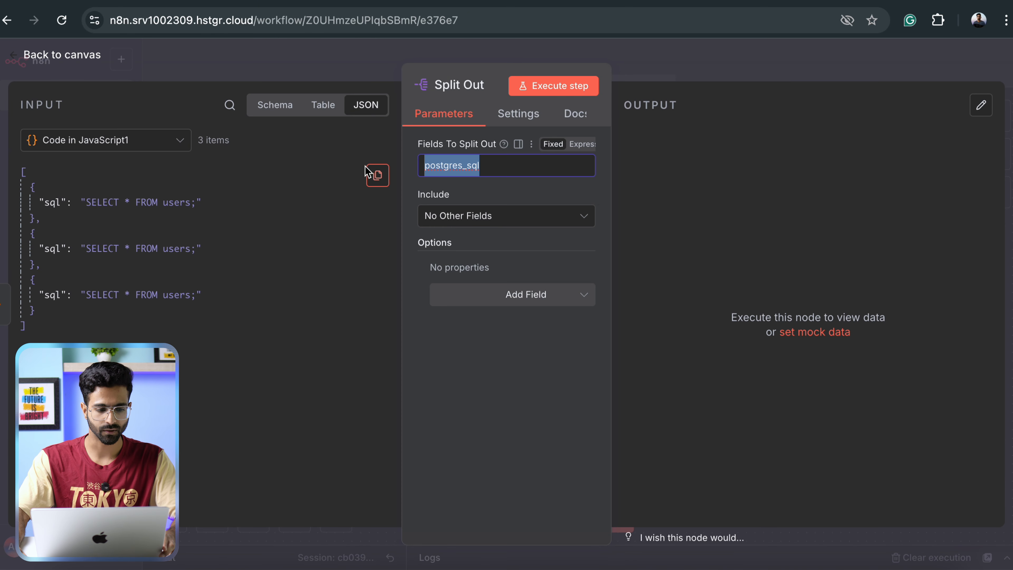
key("BackSpace")
left_click(275, 104)
left_click_drag(82, 168, 444, 179)
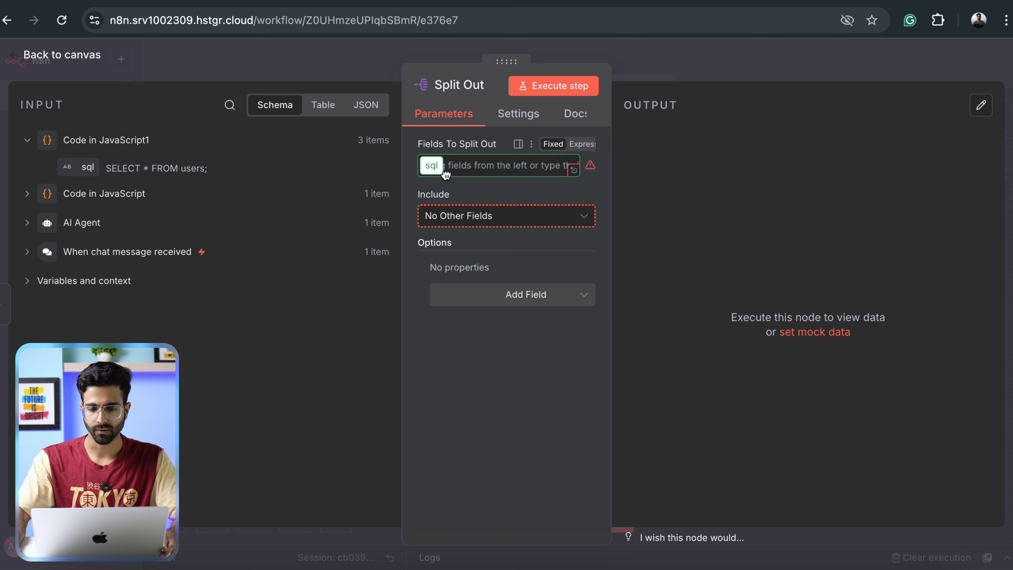
left_click(562, 86)
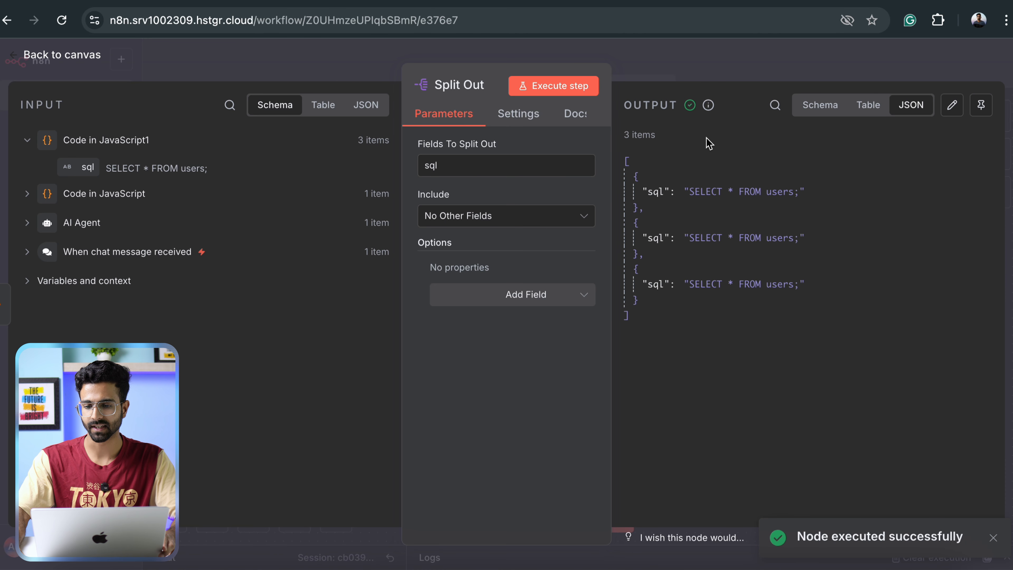
left_click(830, 106)
key("Escape")
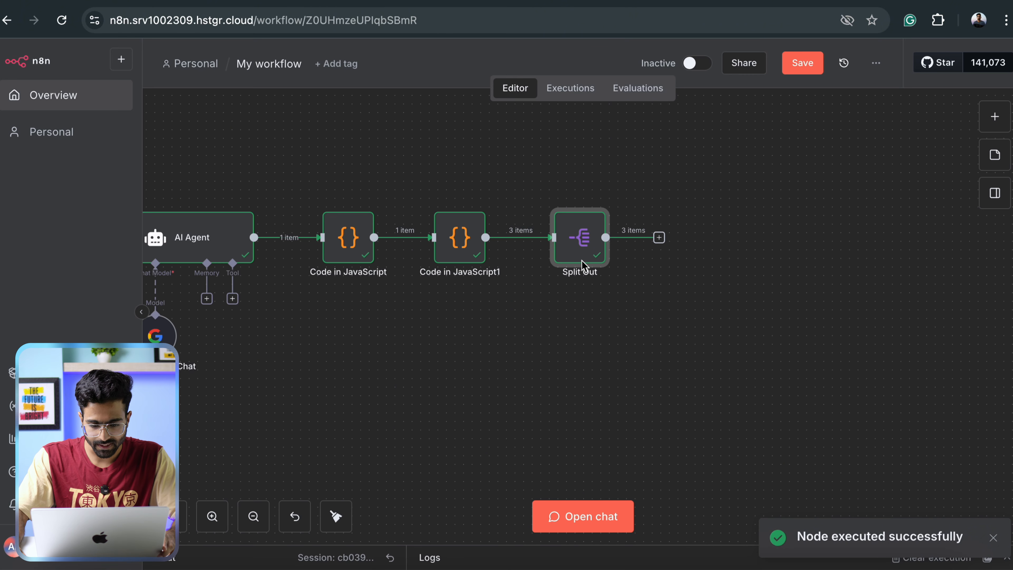
Review the inputs and outputs of the Code in JavaScript1, Code in JavaScript and Split Out nodes
mouse_move(385, 242)
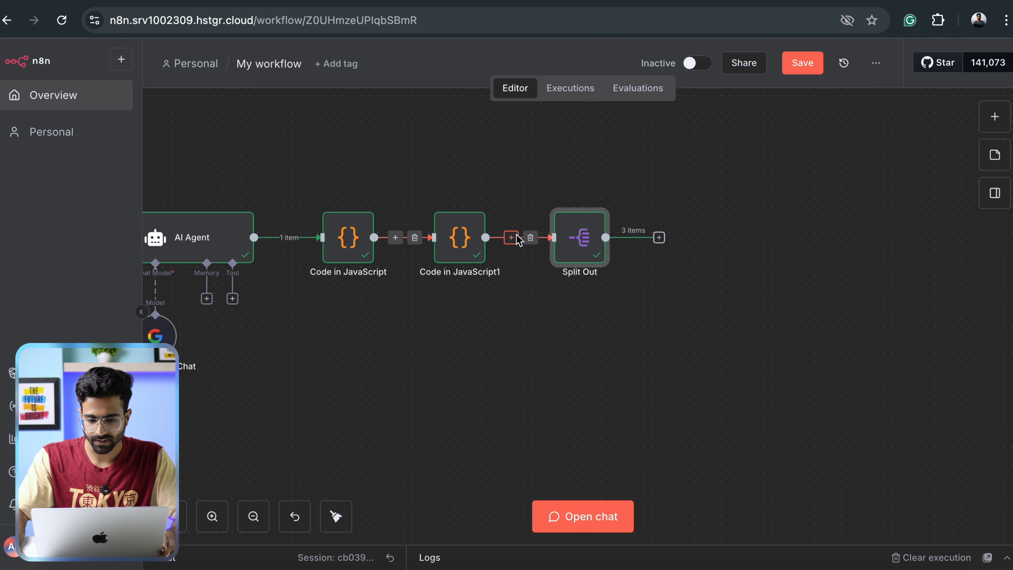
left_click(443, 173)
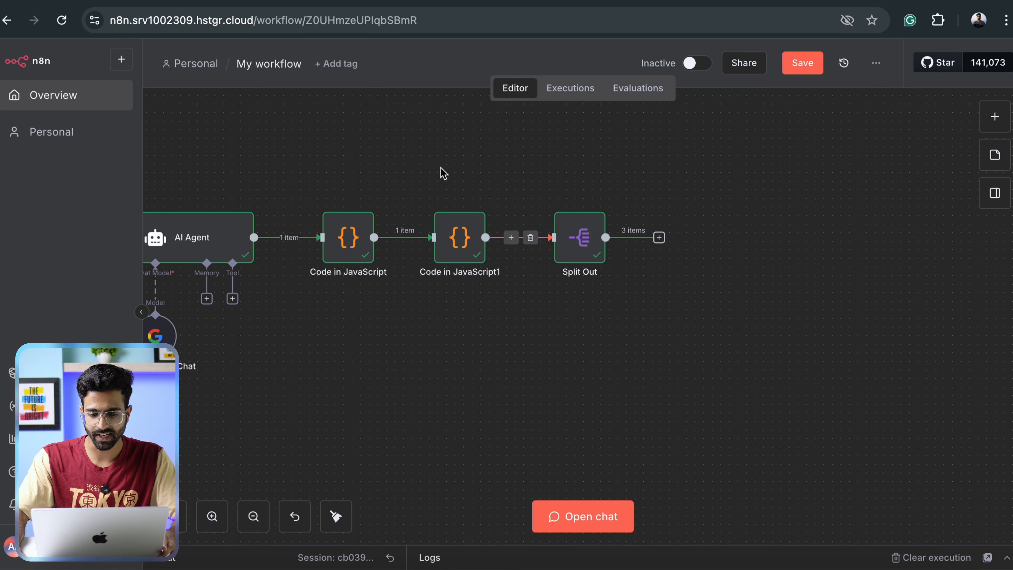
double_click(467, 240)
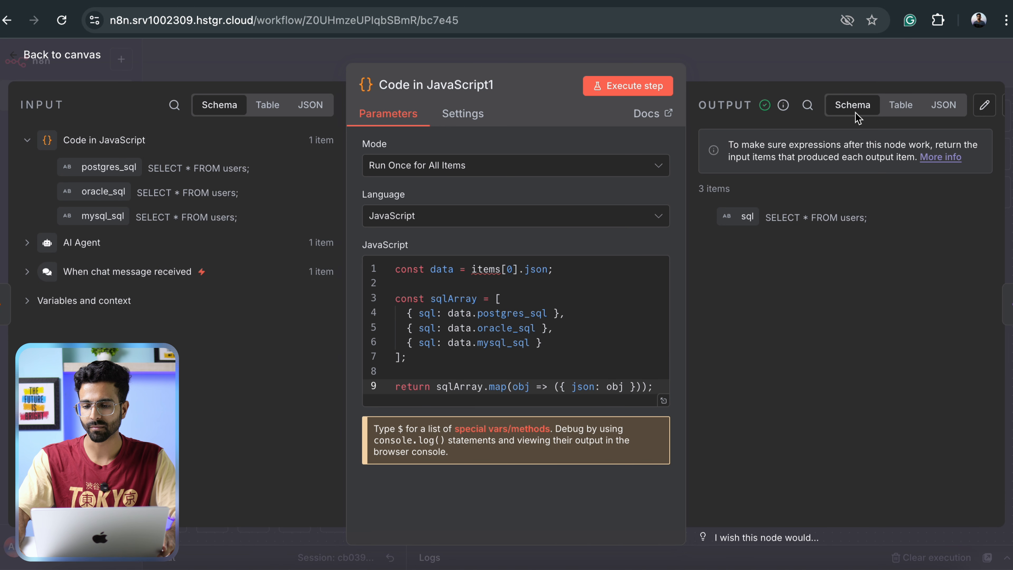
key("Escape")
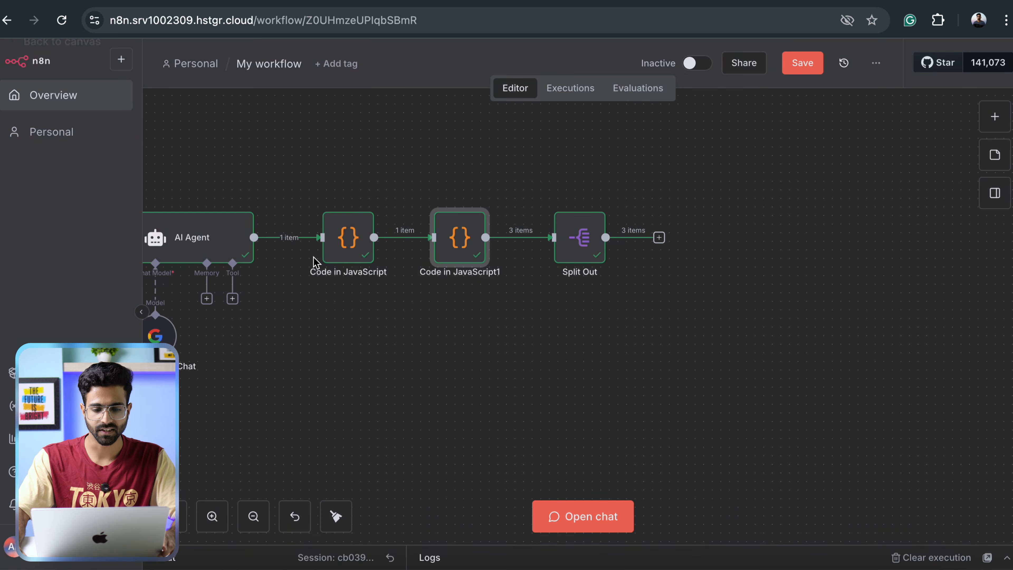
double_click(346, 236)
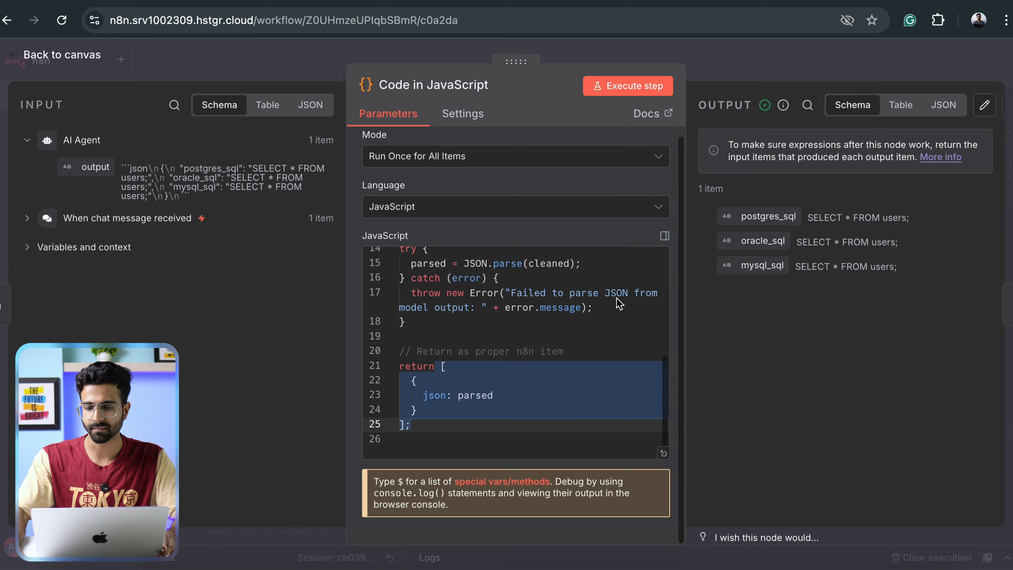
left_click(790, 58)
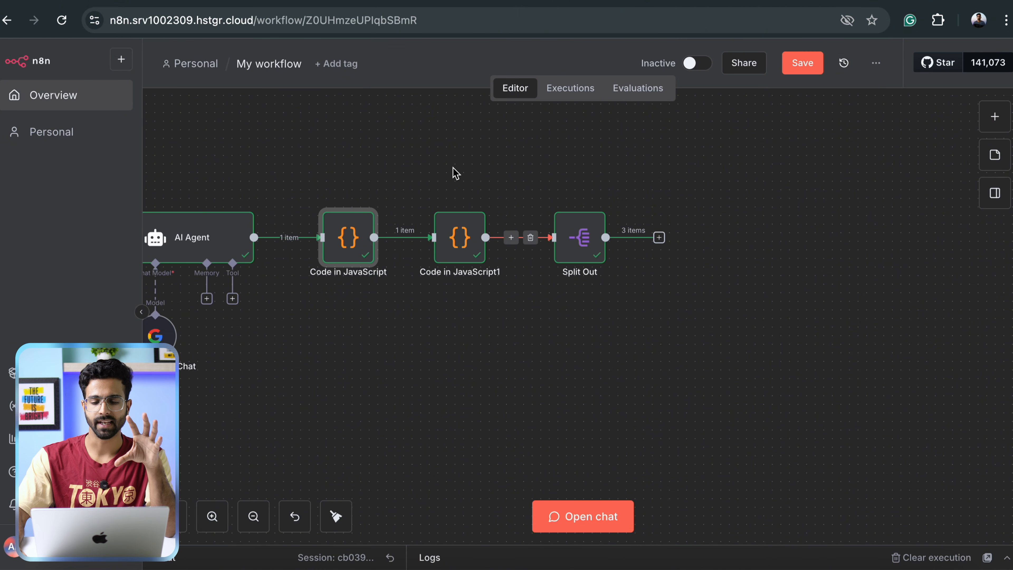
double_click(579, 238)
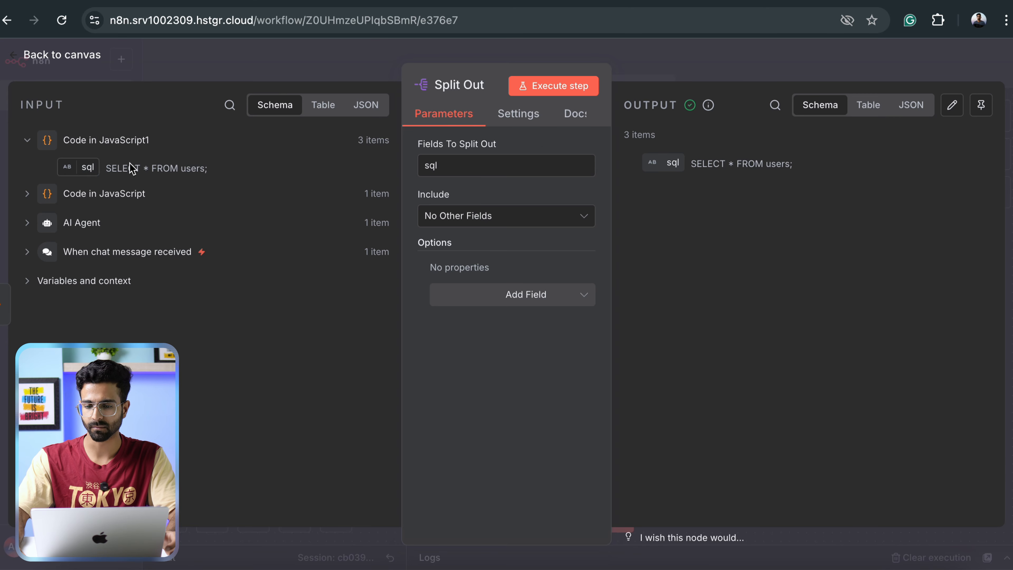
key("Escape")
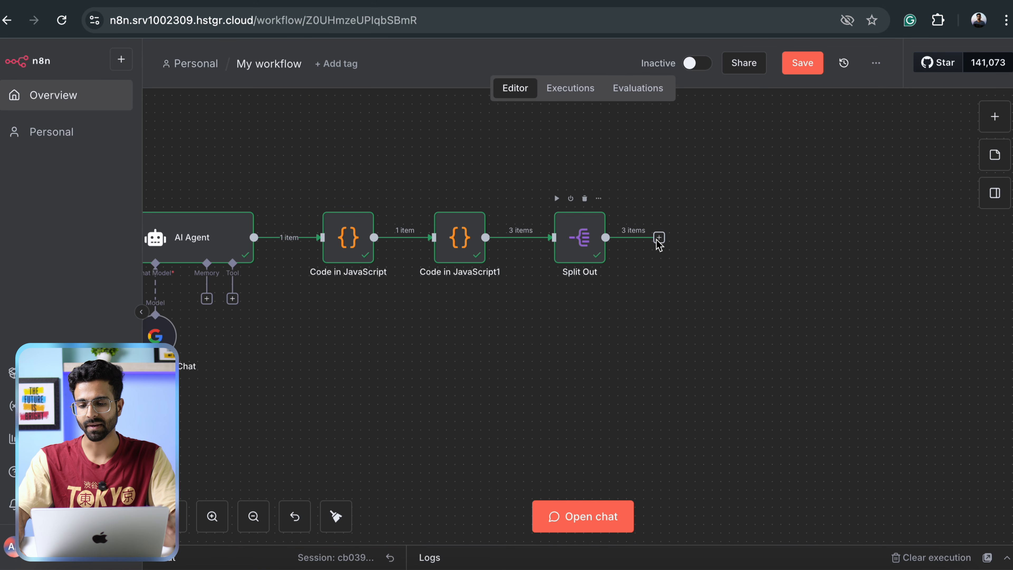
Find the looping node among the Flow nodes and add Loop Over Items (Split in Batches) after Split Out
left_click(659, 239)
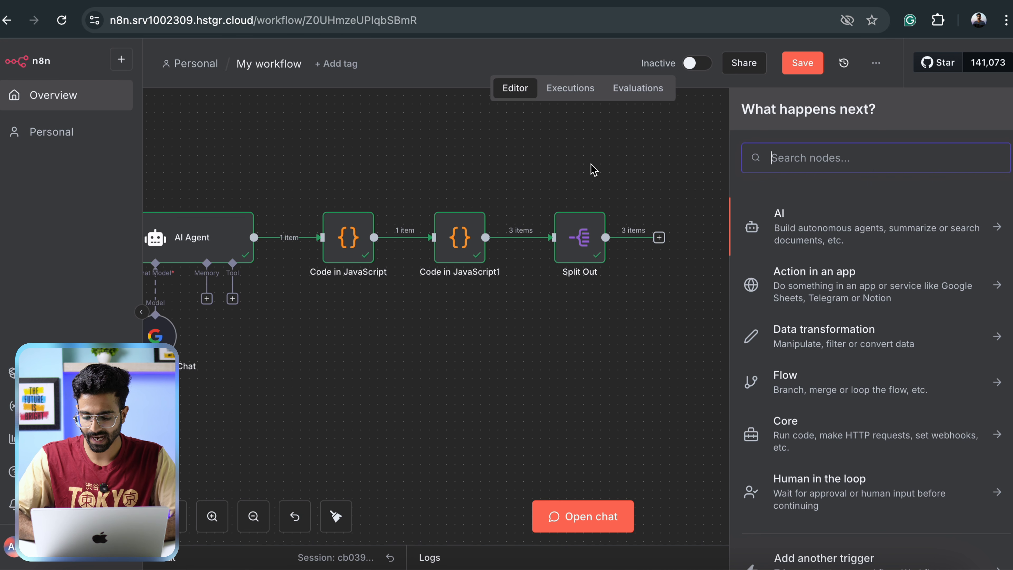
type("loop")
key("BackSpace")
key("BackSpace")
key("BackSpace")
key("BackSpace")
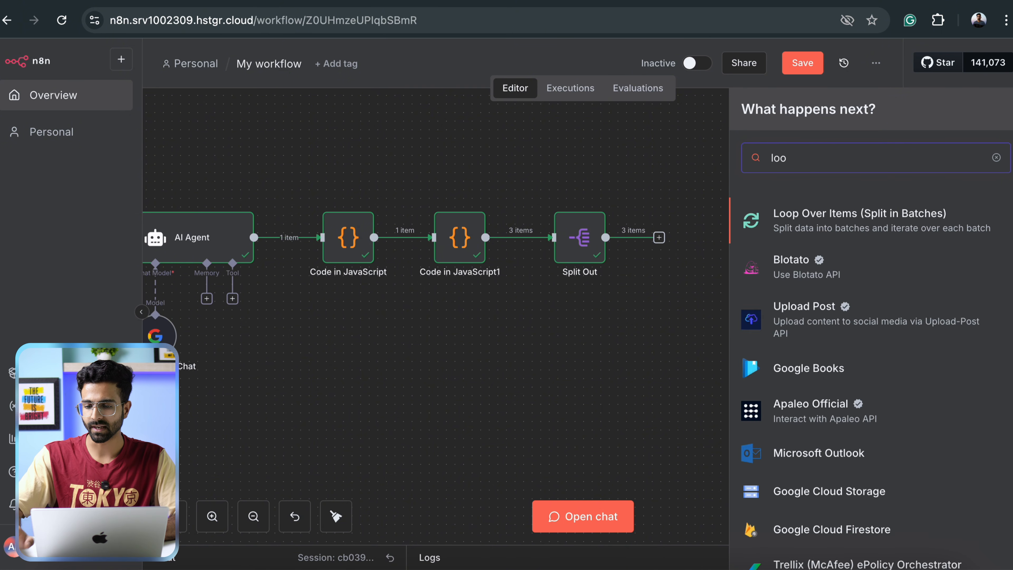
scroll(889, 321, "down", 2)
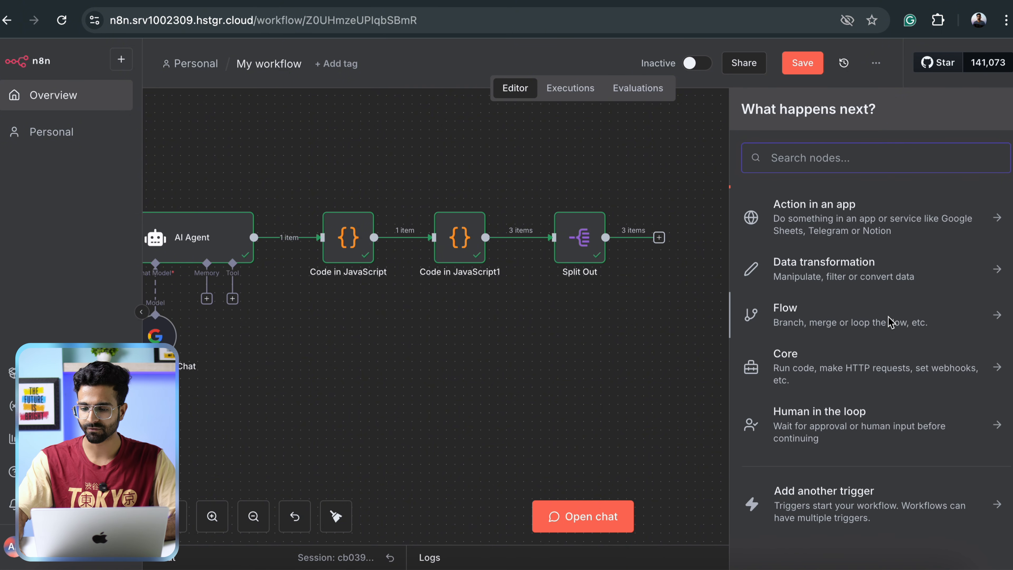
left_click(835, 321)
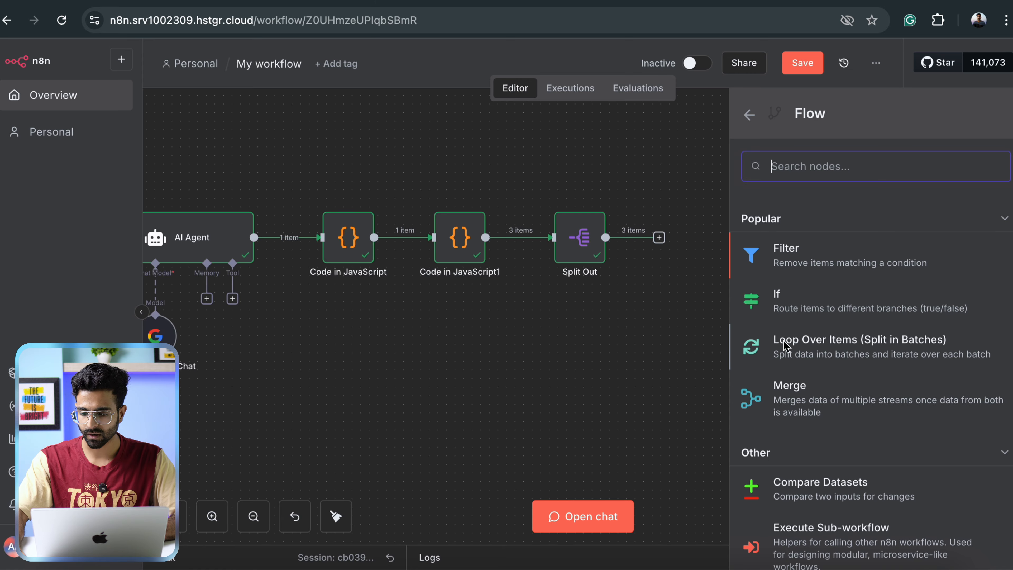
left_click(808, 348)
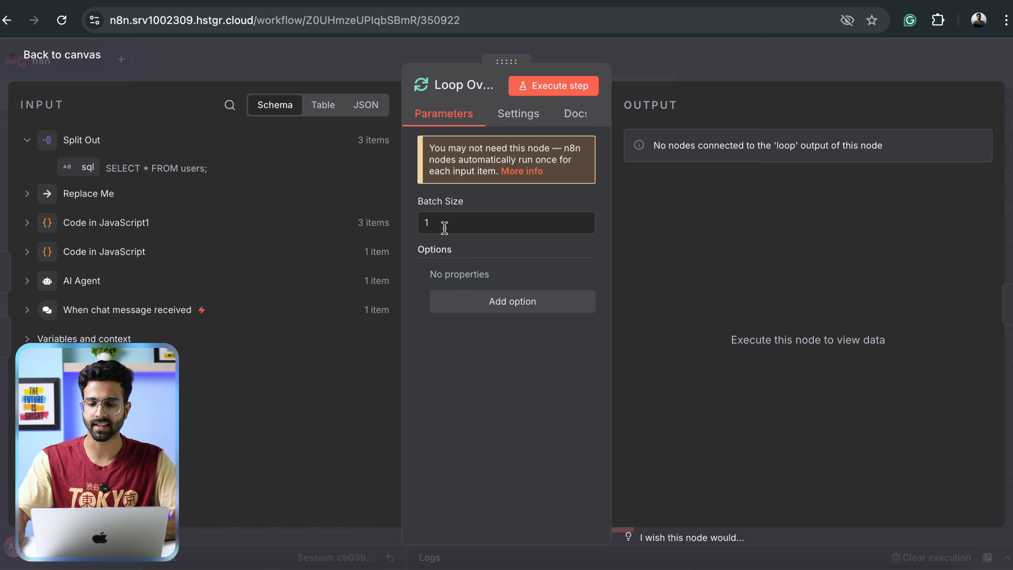
left_click(690, 64)
Move the Replace Me node farther away from Loop Over Items and execute the Loop Over Items node
scroll(557, 174, "right", 3)
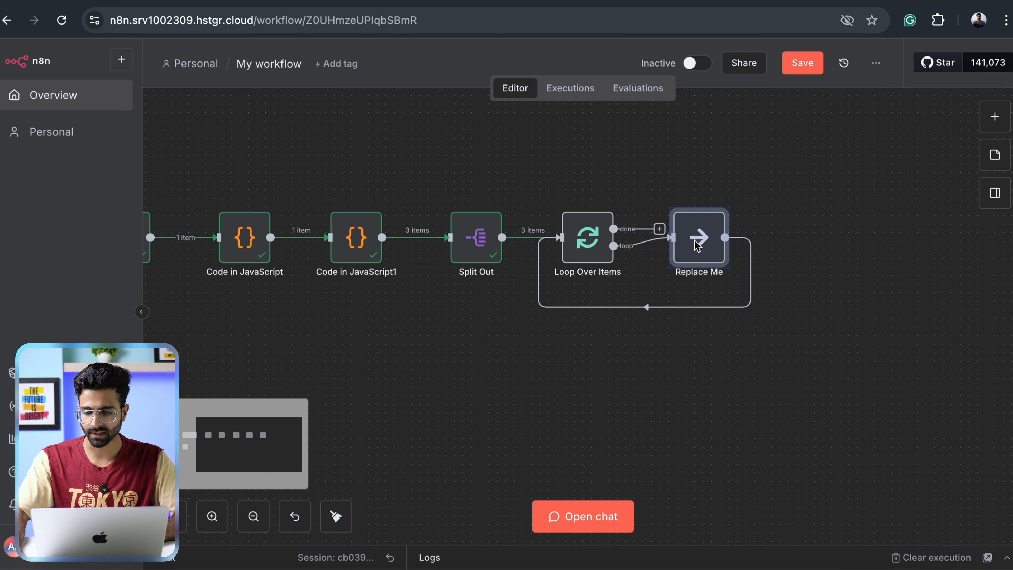
left_click_drag(696, 245, 791, 254)
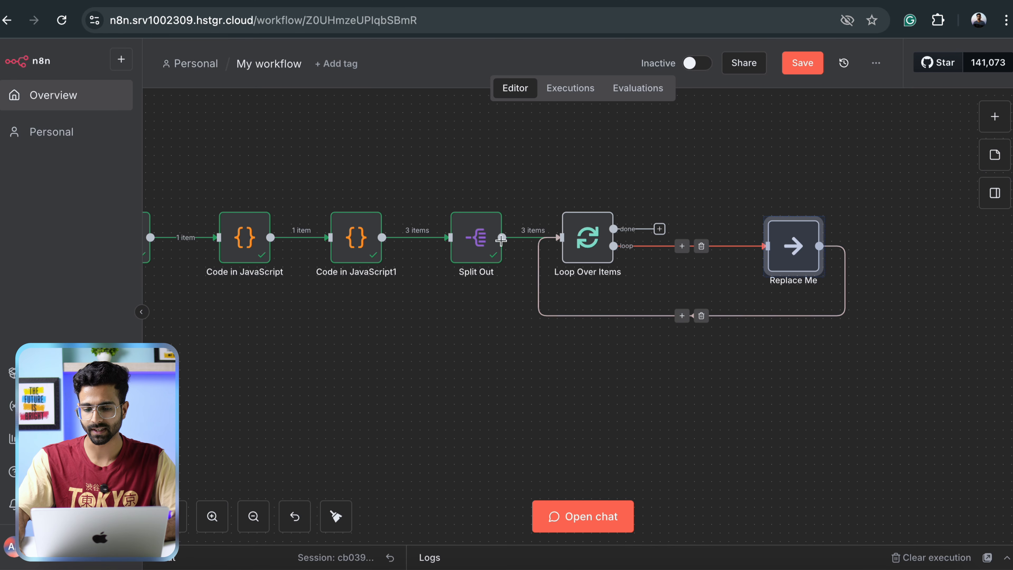
mouse_move(576, 218)
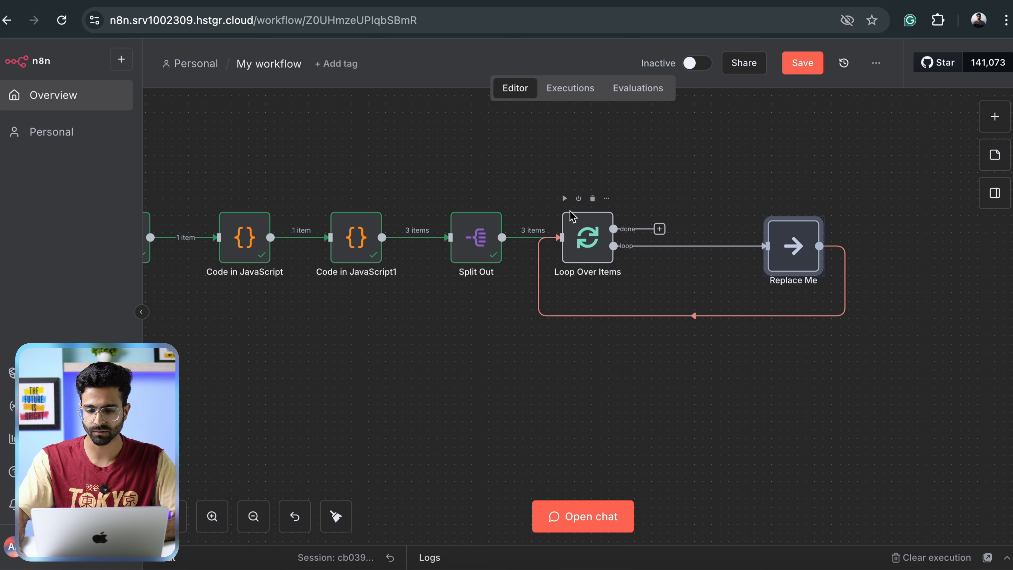
left_click(565, 198)
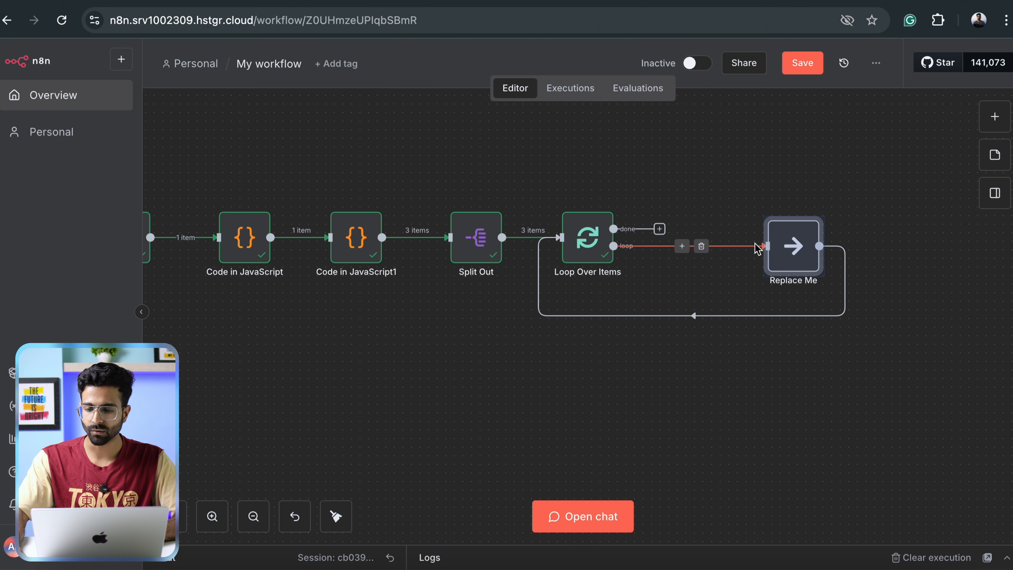
Add an If node from the Flow category to the done output of Loop Over Items
scroll(678, 196, "right", 3)
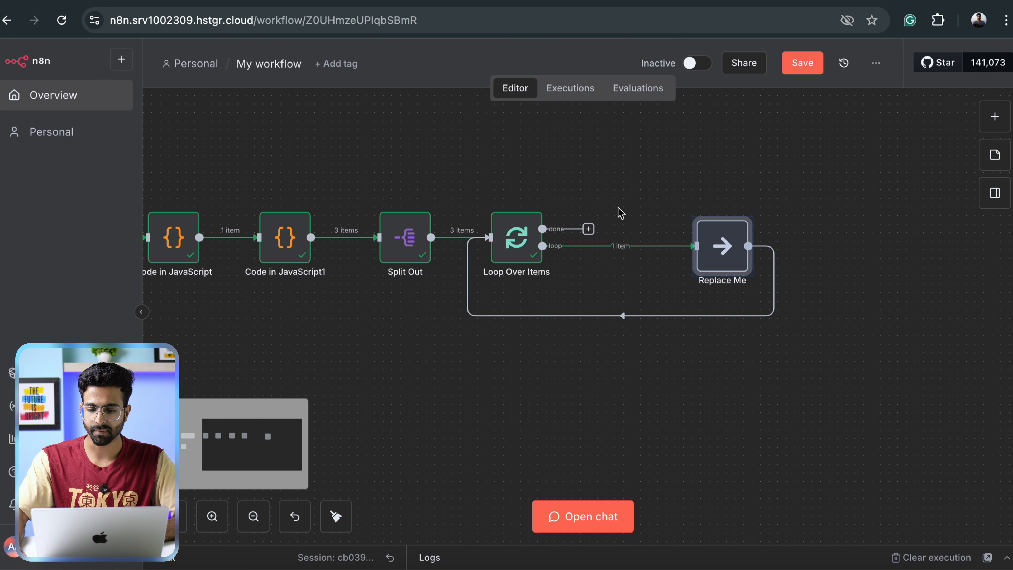
left_click(589, 229)
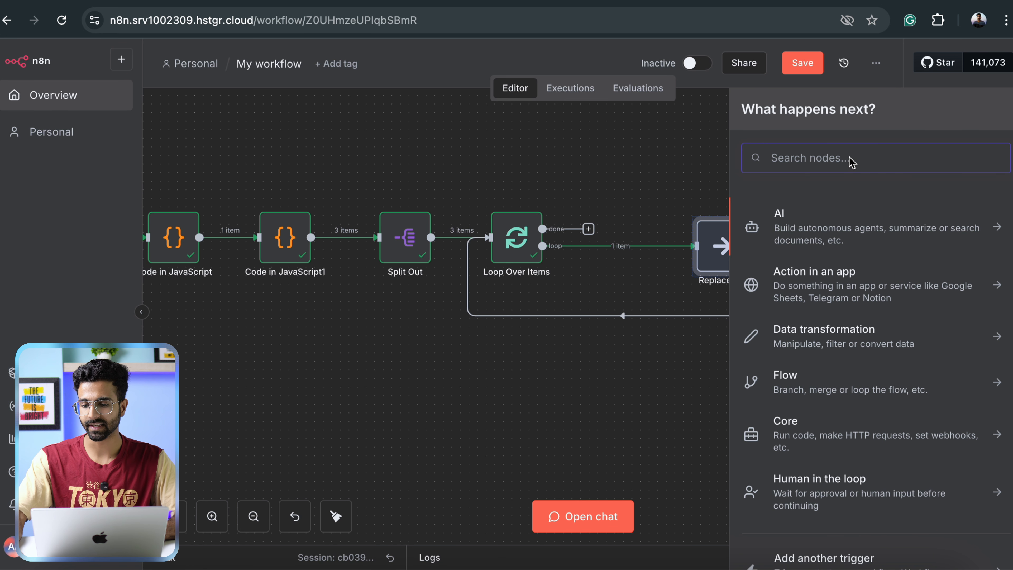
left_click(796, 389)
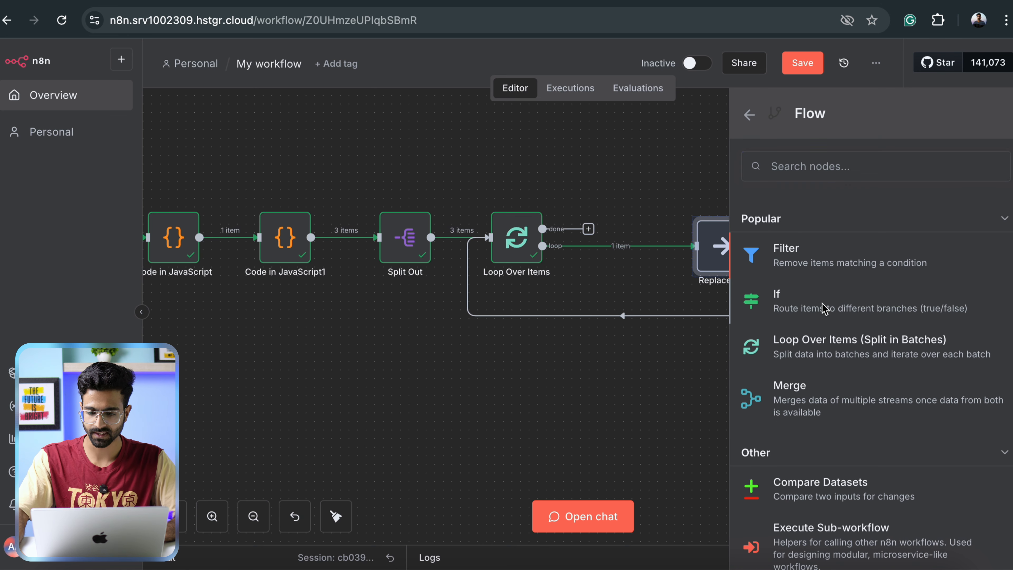
left_click(828, 306)
Map the sql field from Loop Over Items into the If condition's first value and convert it with toJsonString()
left_click(419, 180)
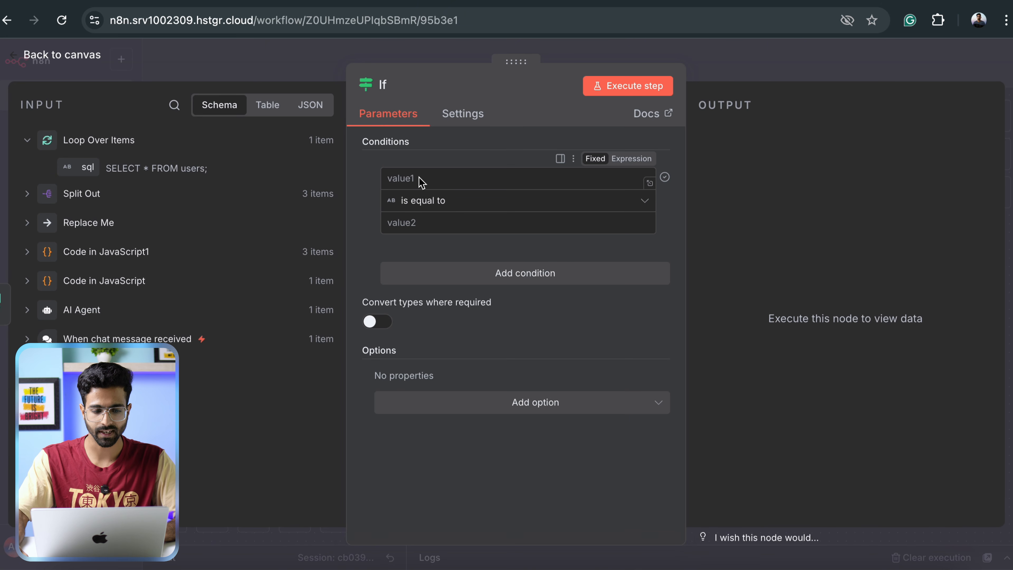
left_click_drag(88, 171, 514, 178)
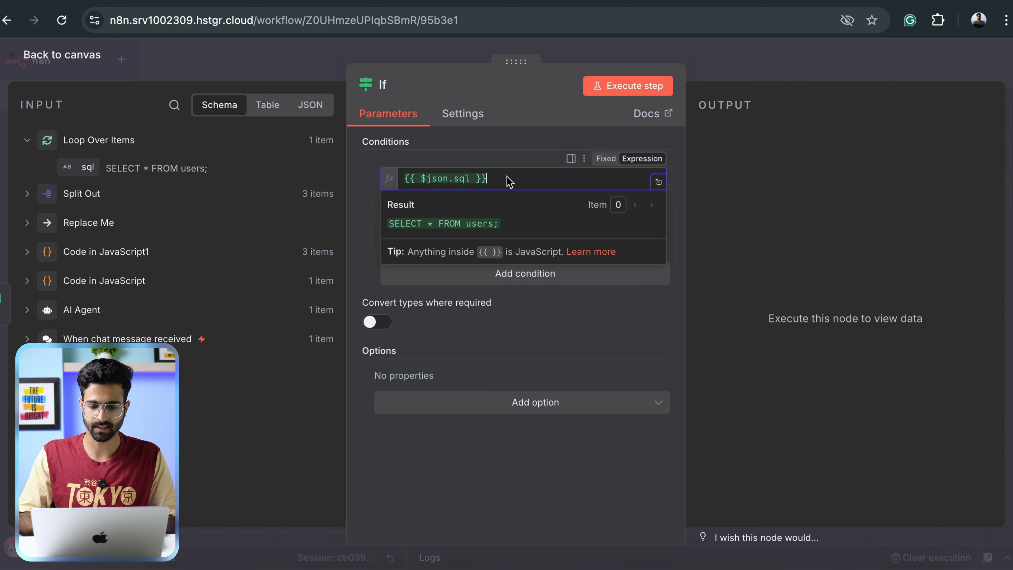
key("Left")
key("Left")
key("Left")
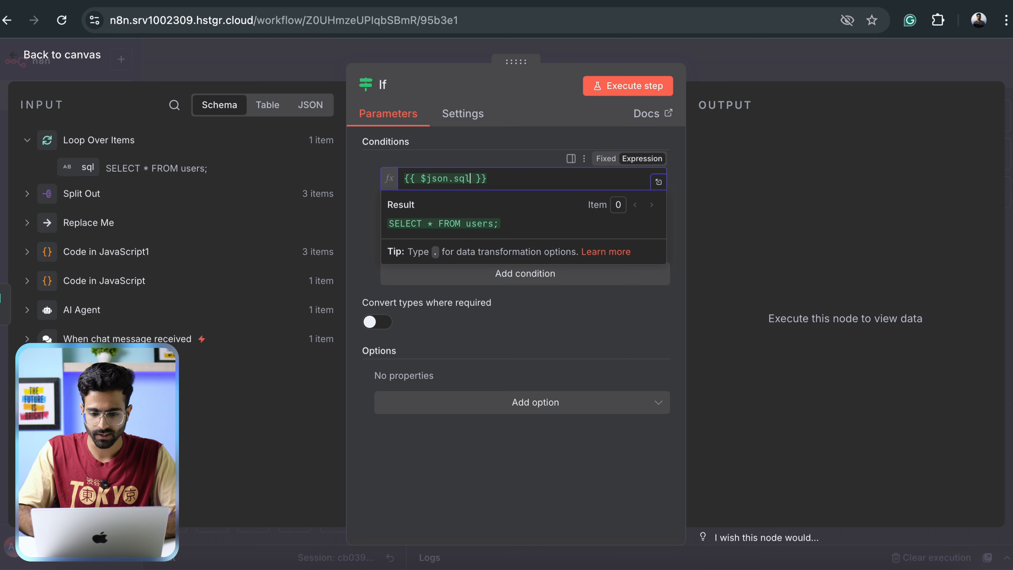
type(".to")
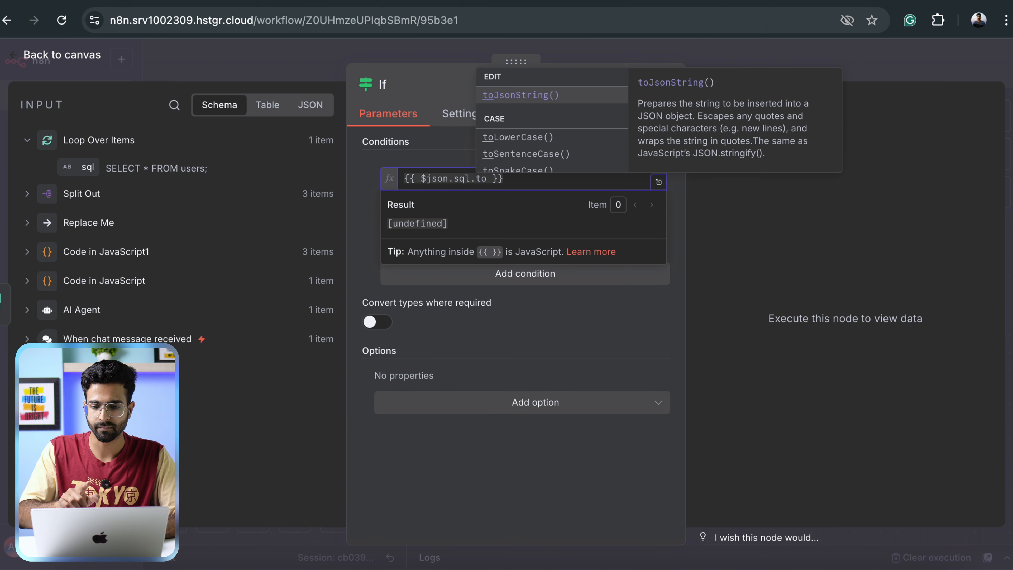
type("s")
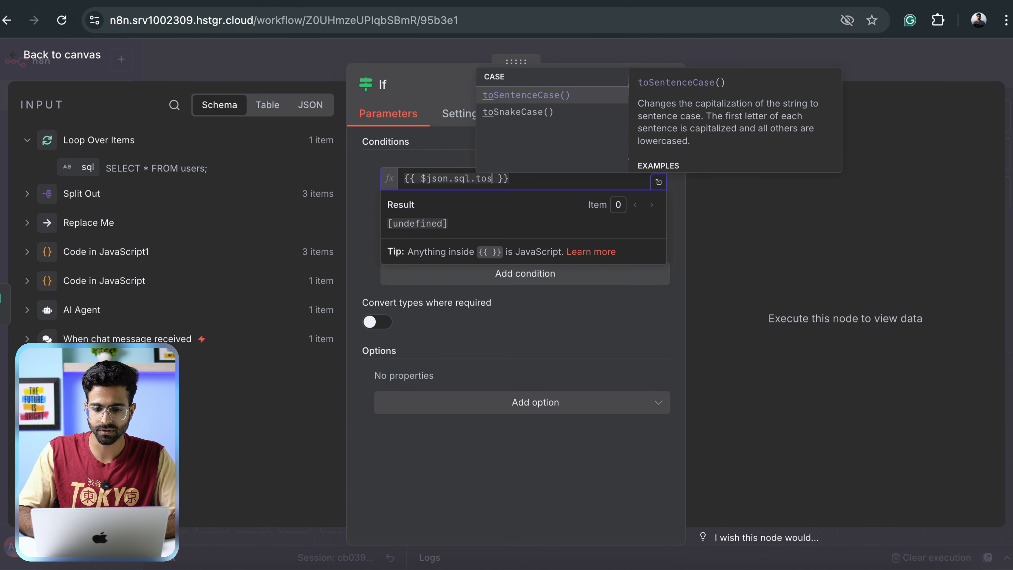
key("BackSpace")
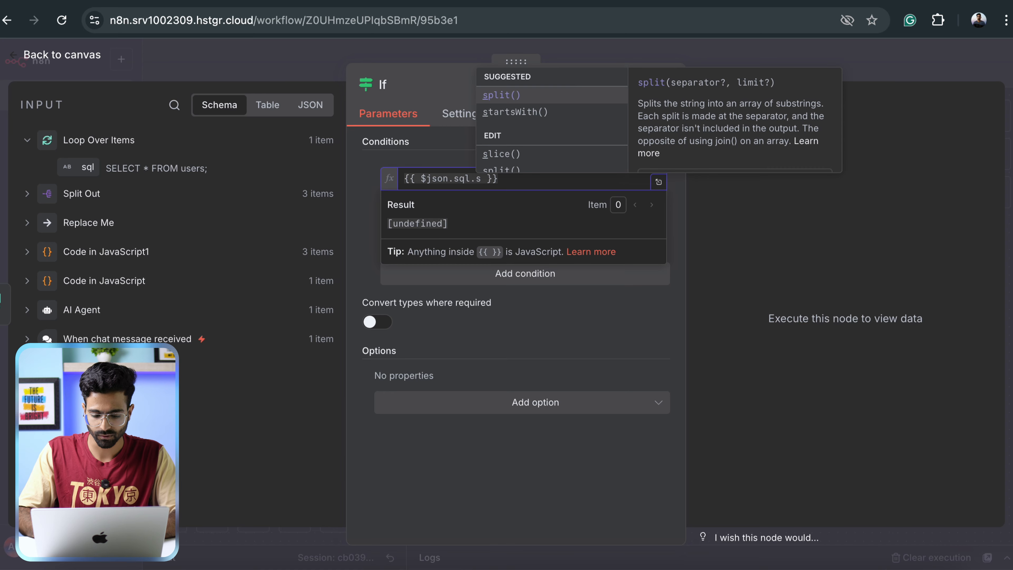
type("r")
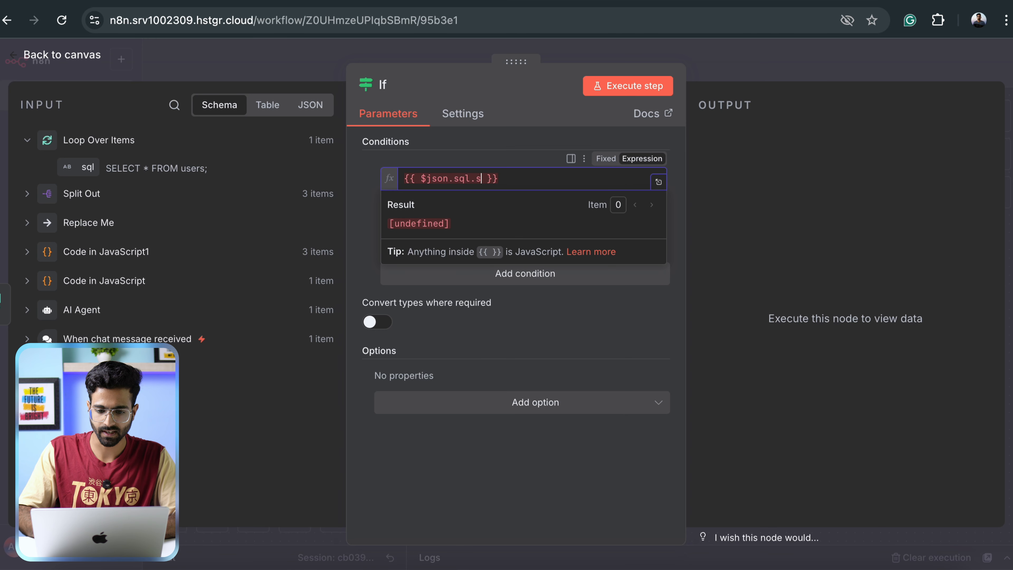
key("BackSpace")
type(".to")
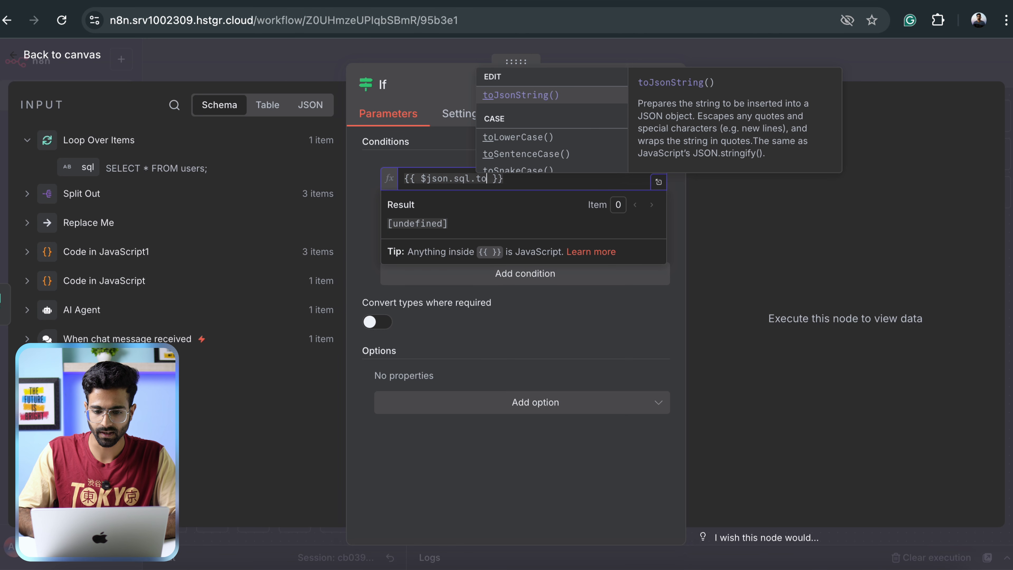
key("Return")
Extend the If condition's first value with the length property so it reads {{ $json.sql.toJsonString().length }}
type(".")
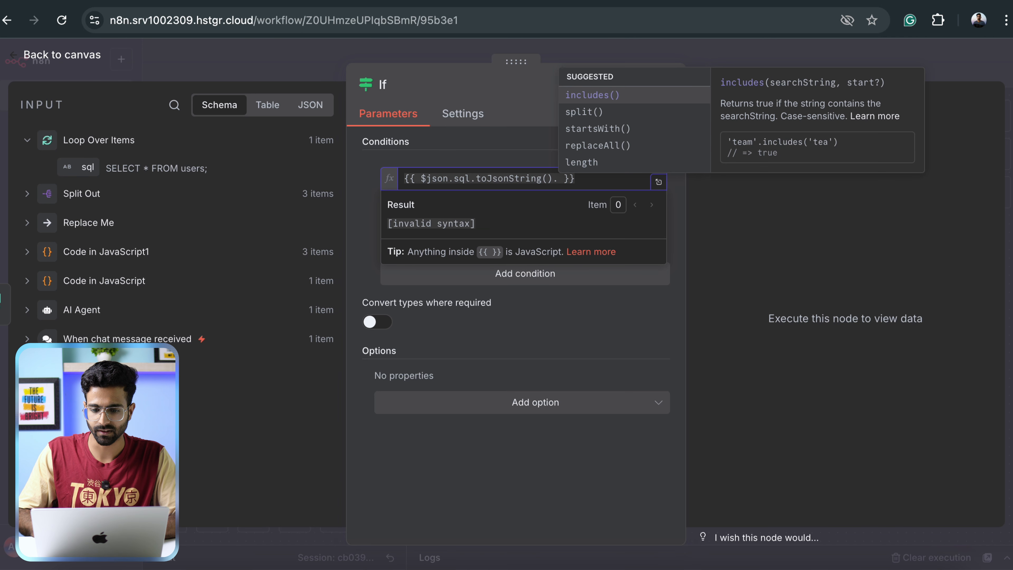
key("Down")
key("Down")
key("Down")
key("Down")
key("Return")
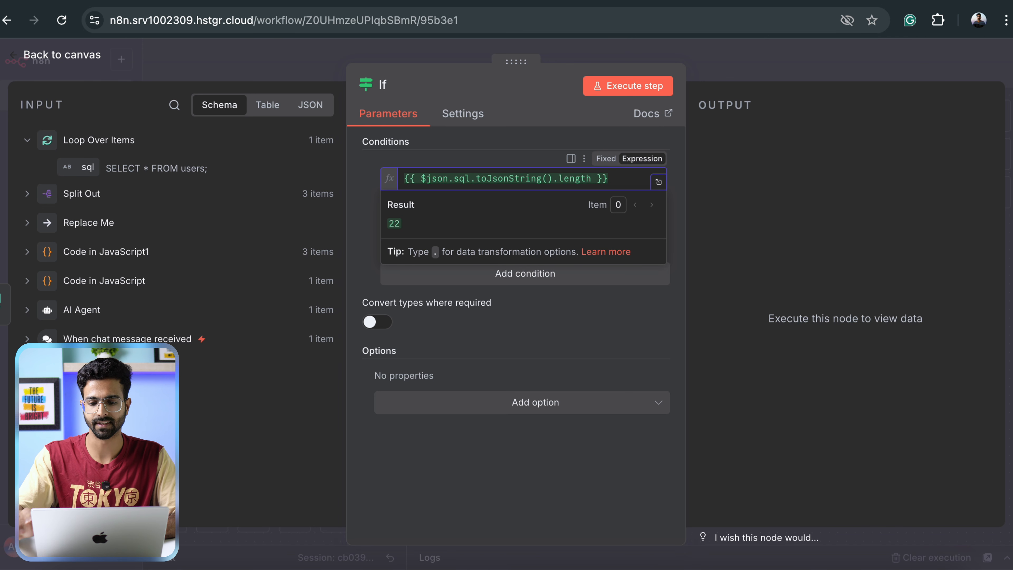
left_click(496, 143)
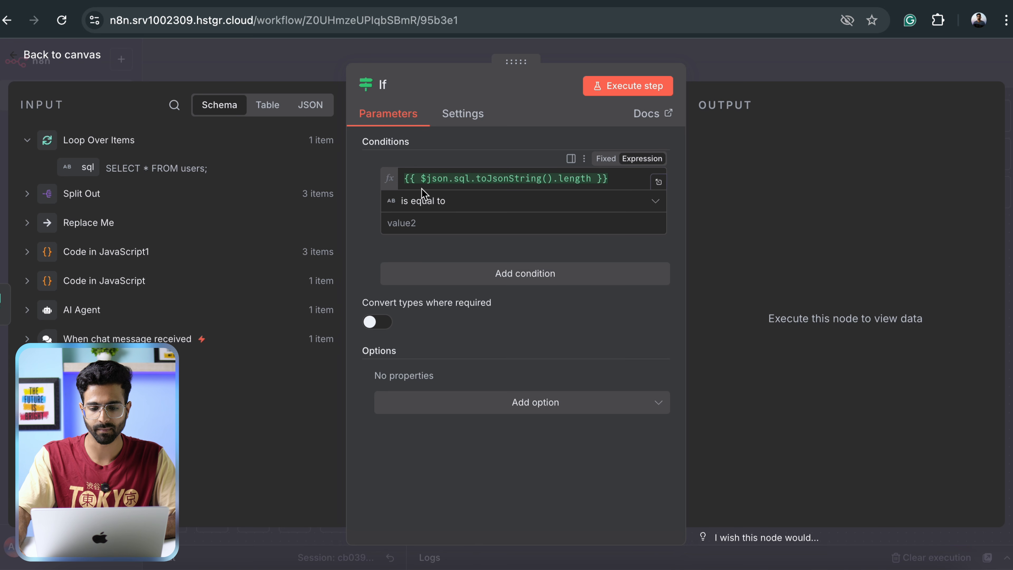
left_click(514, 179)
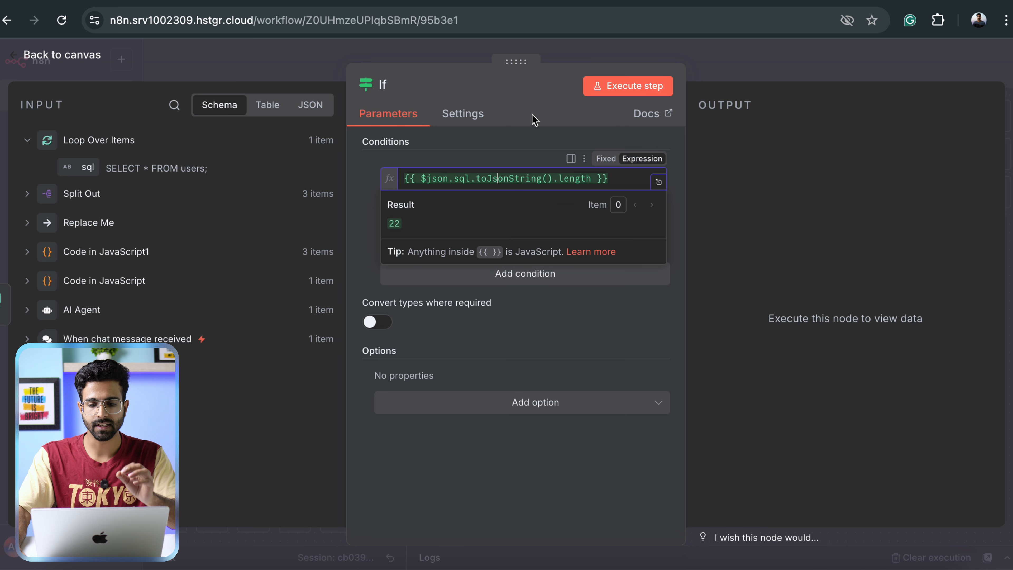
left_click(536, 138)
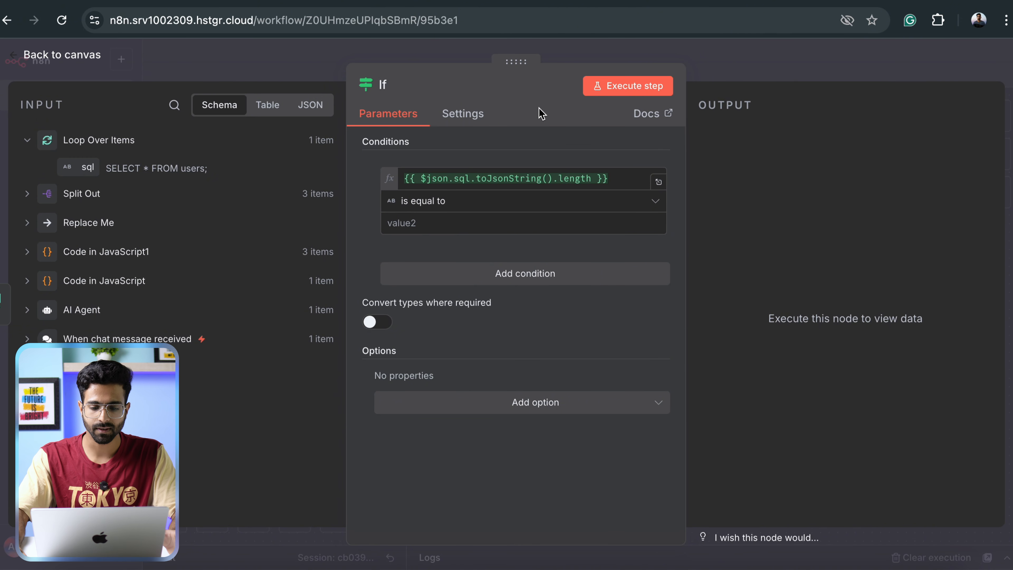
Set the If condition's comparison to Number is less than, with 21 as the second value
left_click(432, 200)
mouse_move(442, 272)
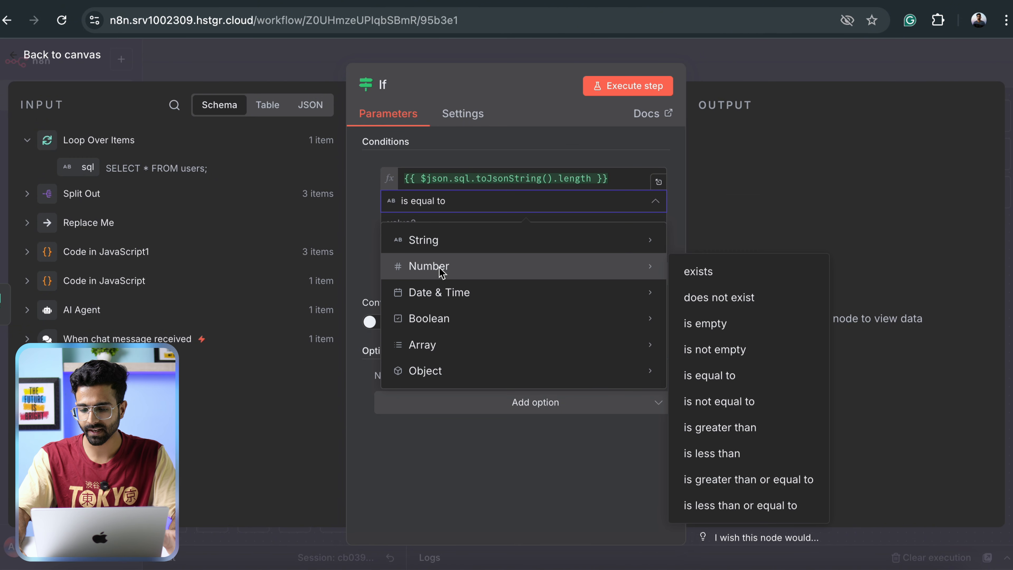
left_click(722, 455)
left_click(437, 228)
type("21")
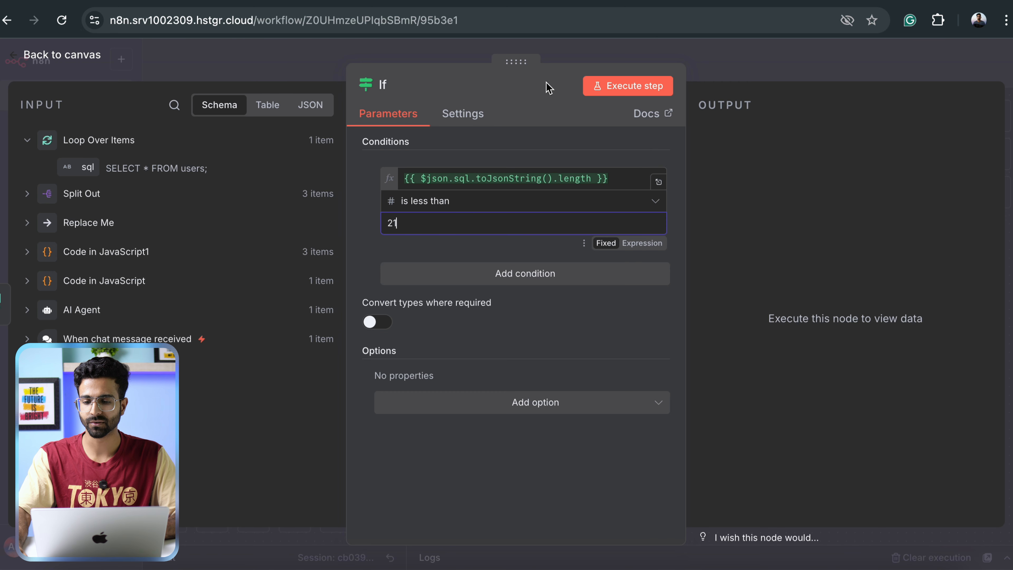
Execute the If node, review its False Branch output and return to the canvas
left_click(639, 89)
left_click(864, 139)
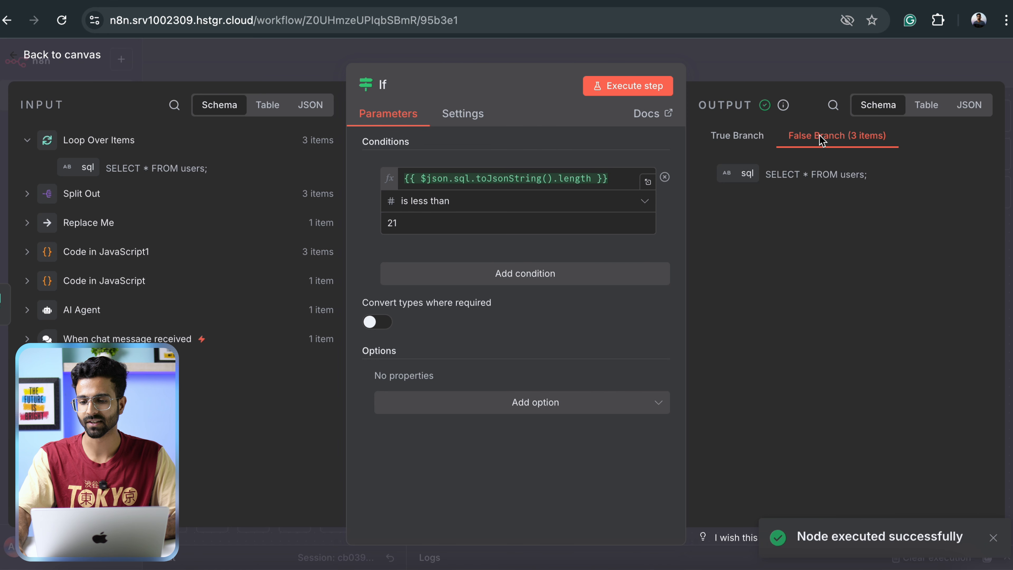
left_click(791, 72)
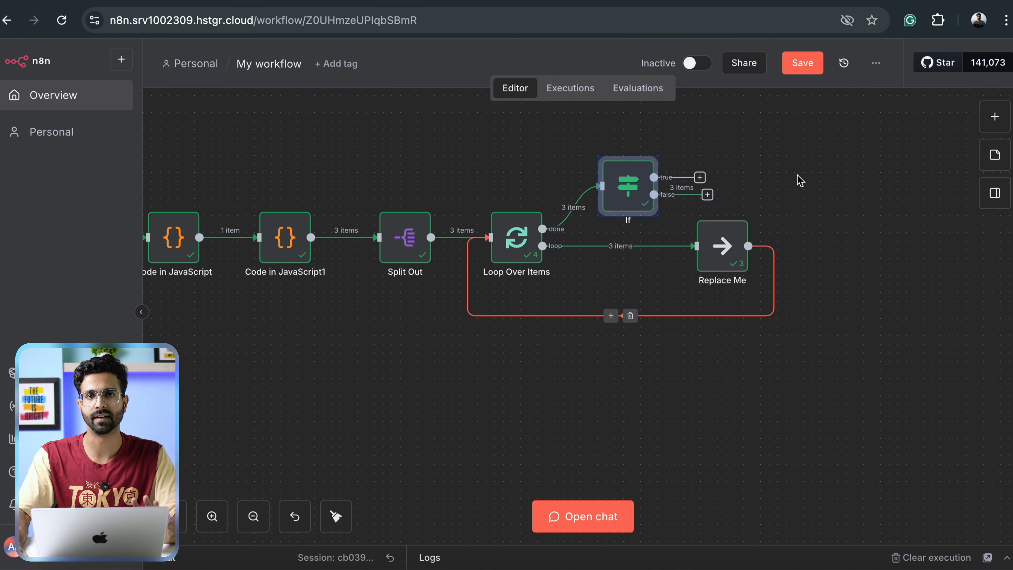
Insert a Wait node from the Flow category on the connection from Replace Me back to Loop Over Items, and execute the If node
scroll(497, 163, "right", 1)
scroll(439, 156, "right", 5)
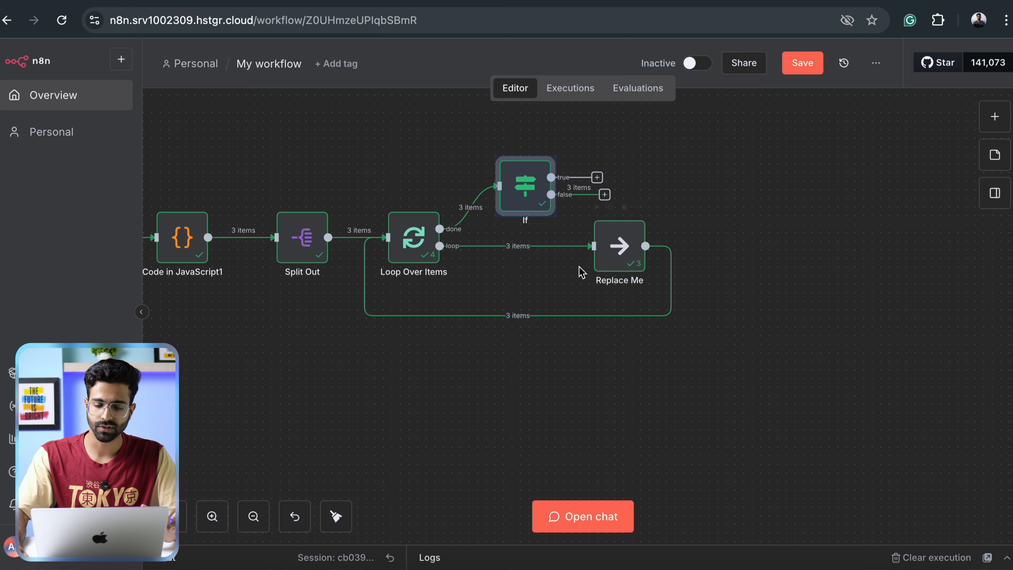
mouse_move(530, 315)
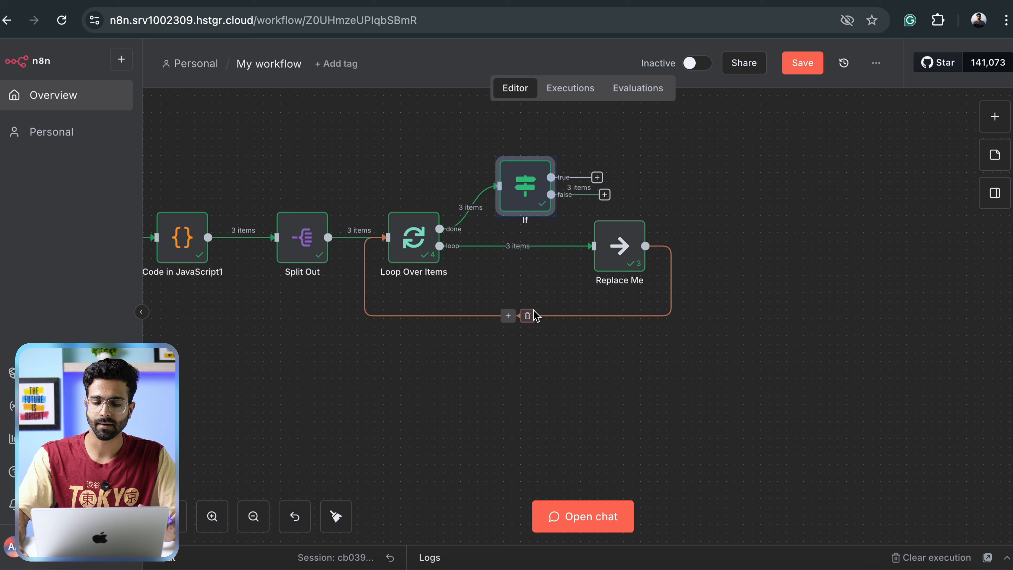
left_click(508, 321)
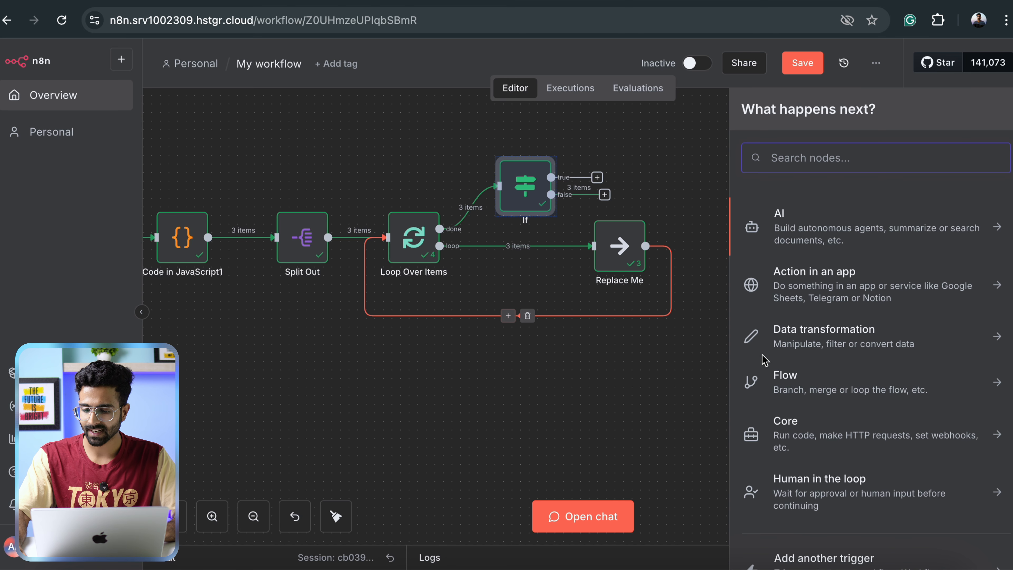
left_click(820, 383)
scroll(820, 383, "down", 5)
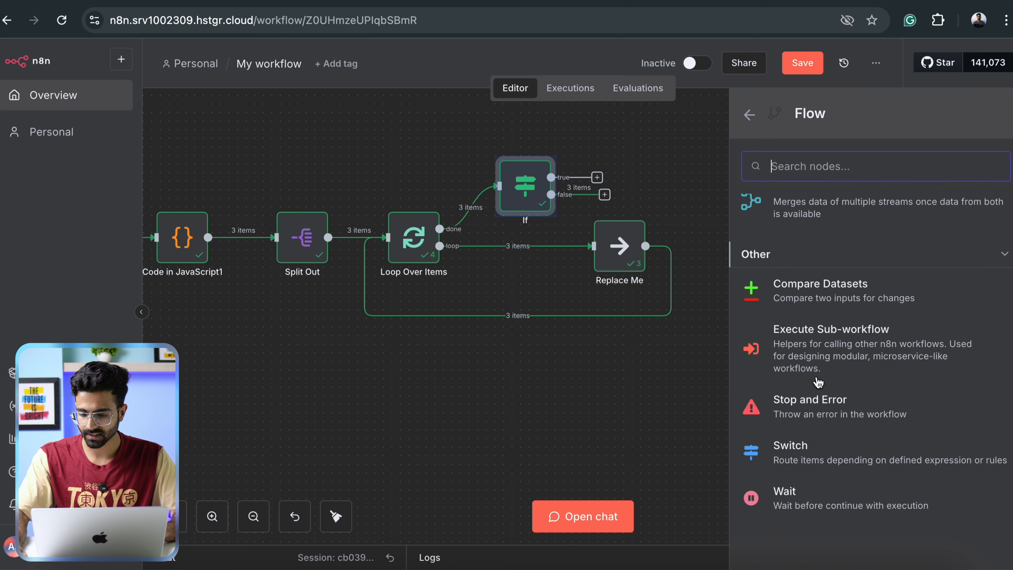
left_click(775, 503)
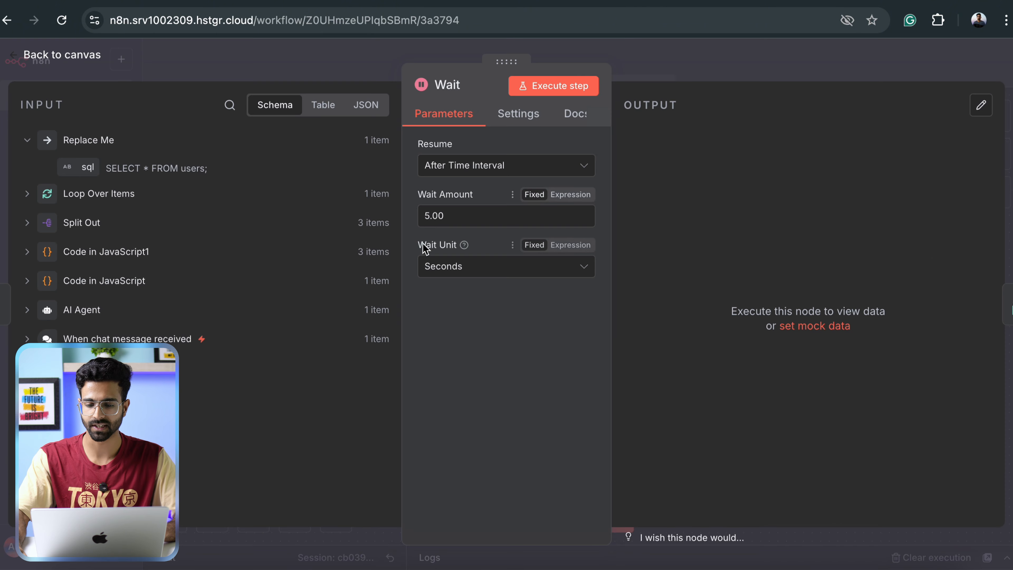
key("Escape")
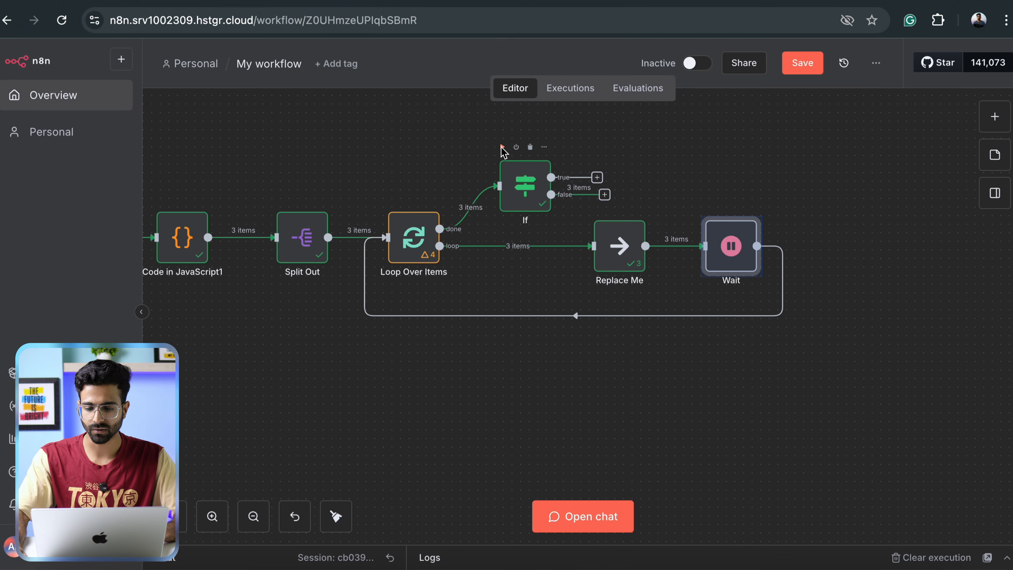
left_click(502, 148)
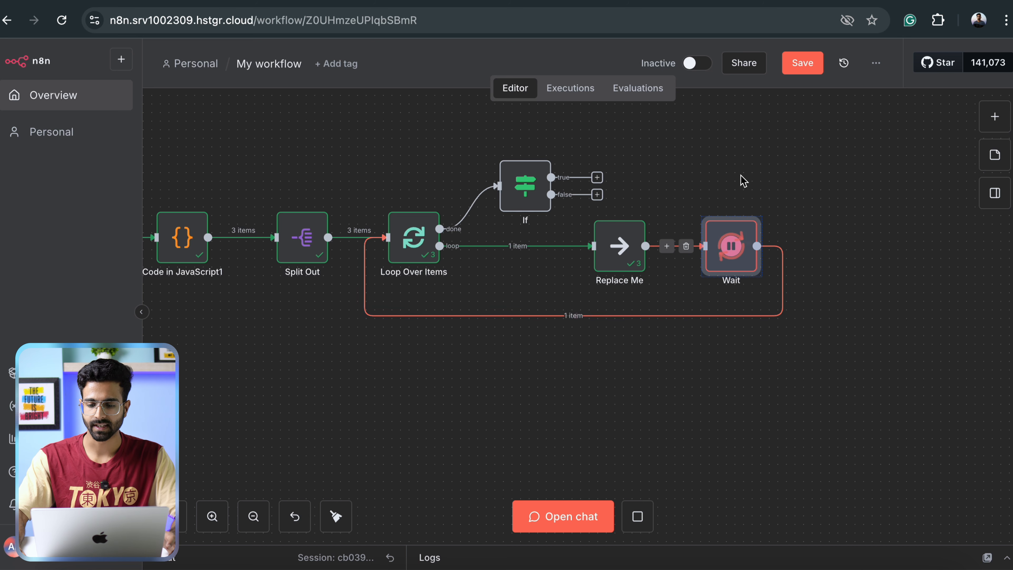
Add an Edit Fields (Set) node from the Data transformation category after the Wait node and return to the canvas
scroll(740, 179, "right", 5)
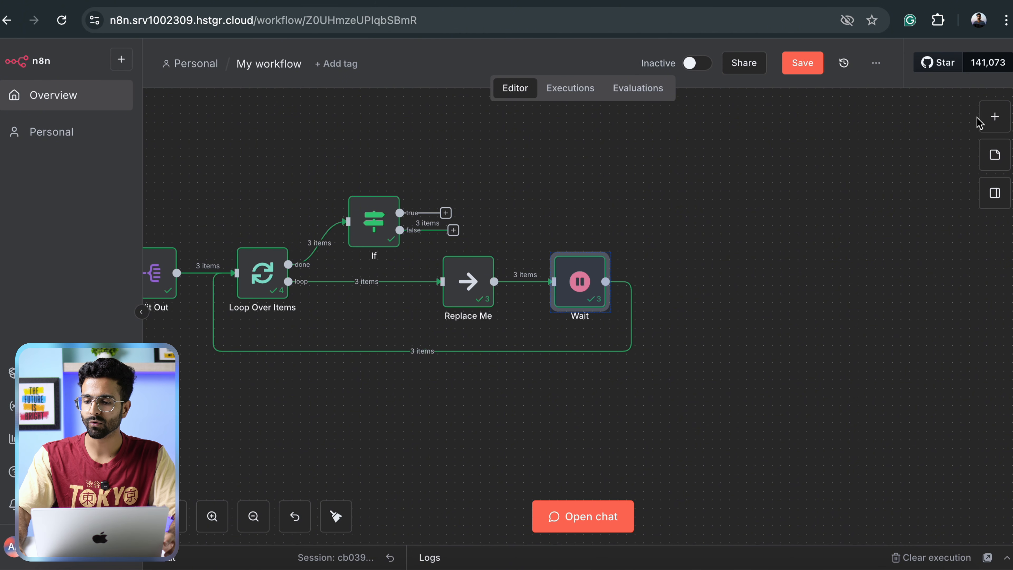
left_click(994, 117)
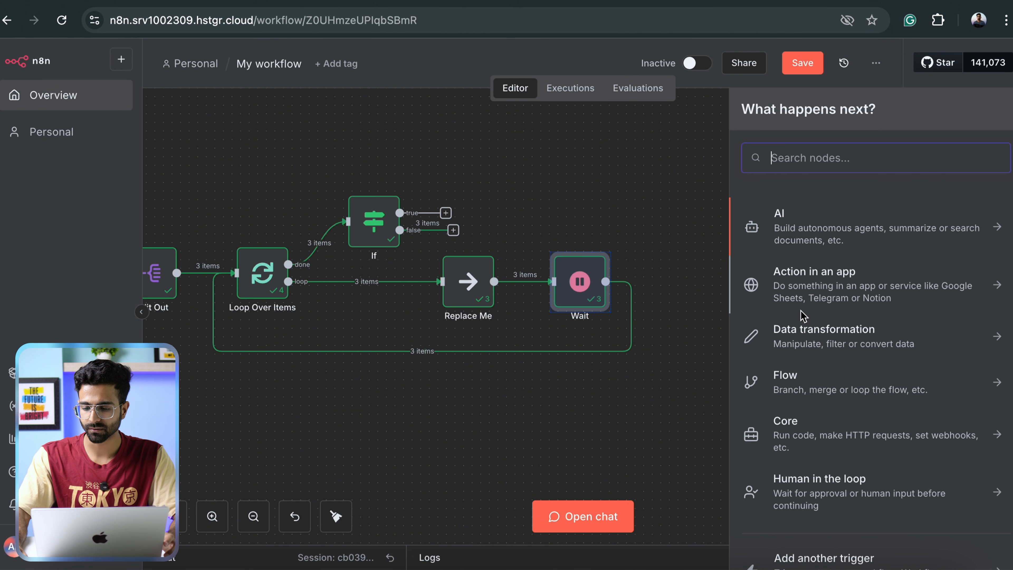
left_click(808, 335)
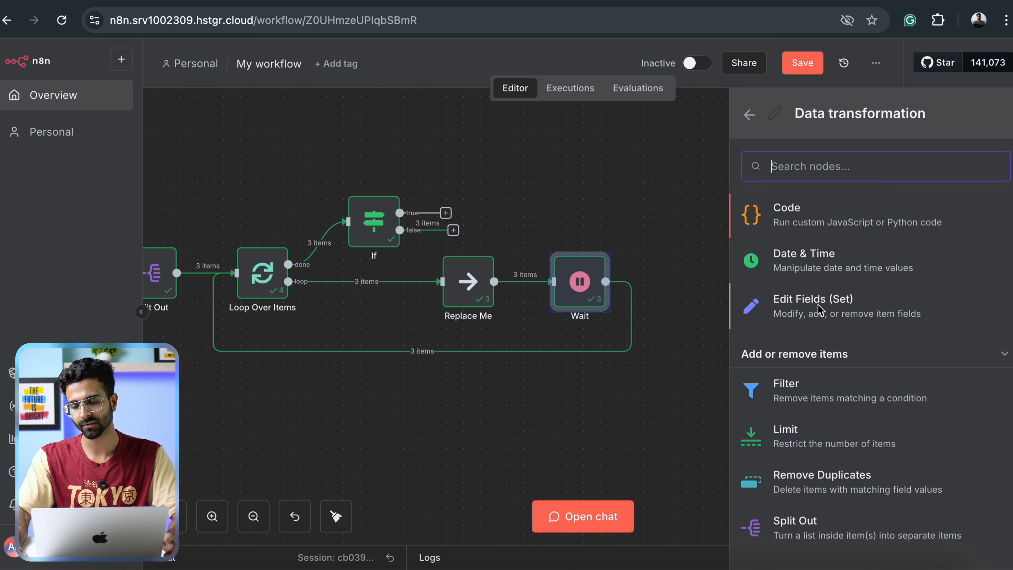
left_click(817, 304)
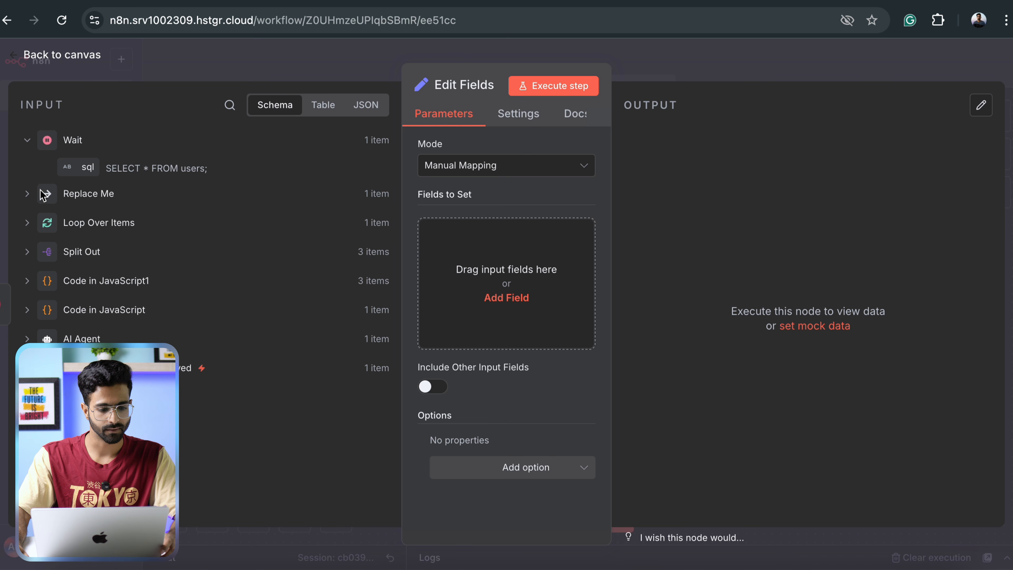
left_click(671, 72)
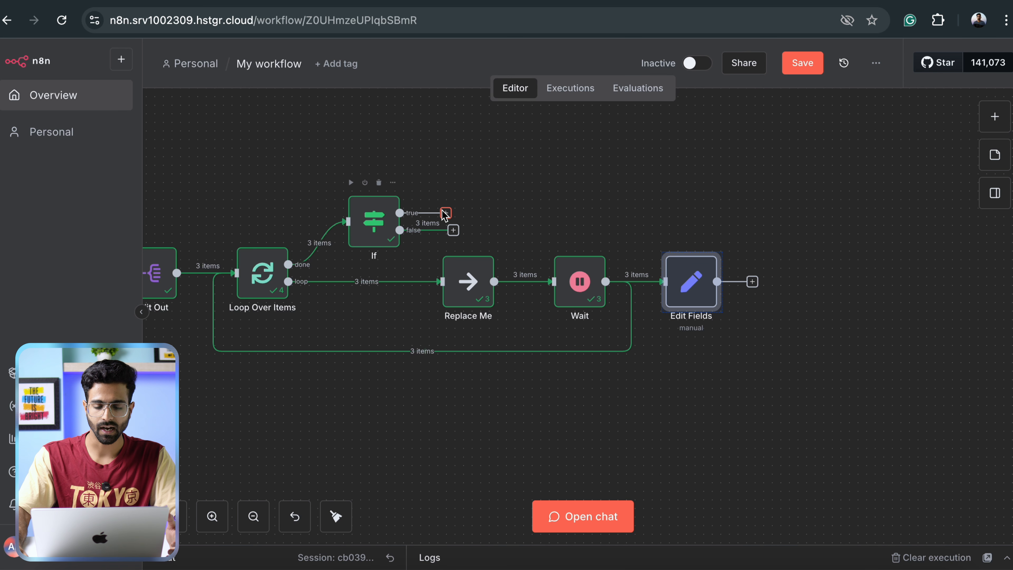
Add an Edit Fields (Set) node from the Data transformation category to the If node's false output
left_click(453, 230)
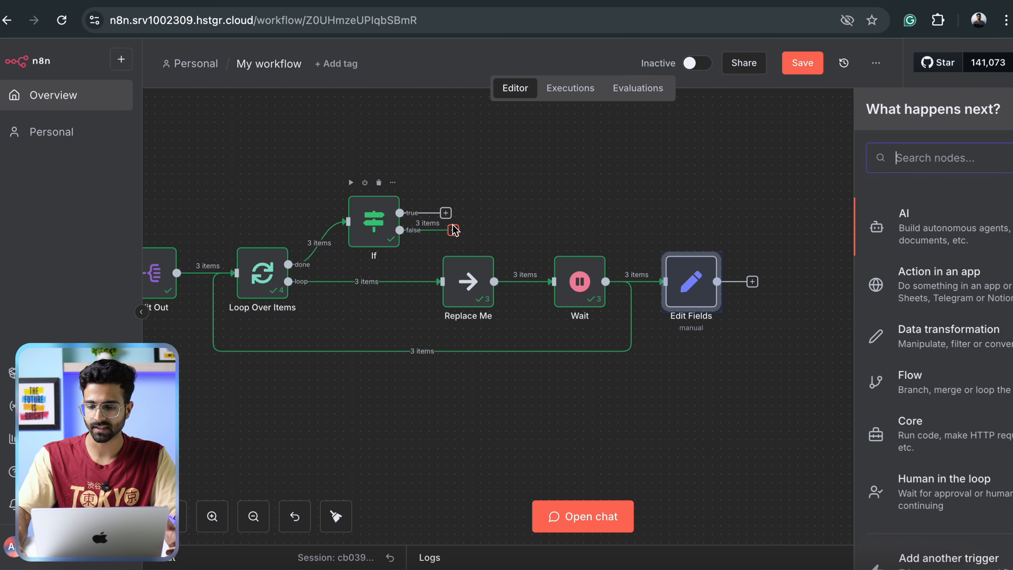
left_click(824, 335)
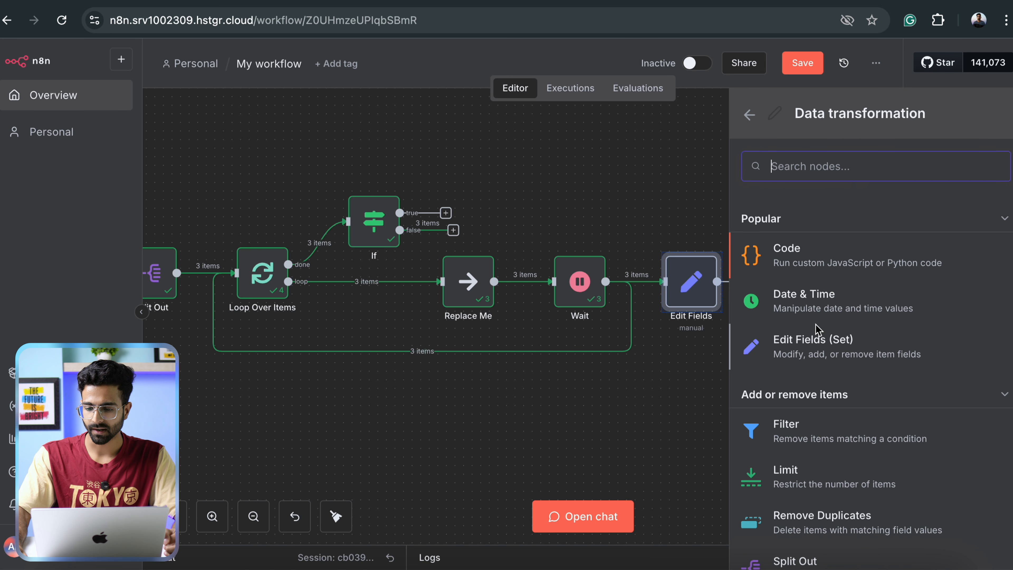
left_click(814, 343)
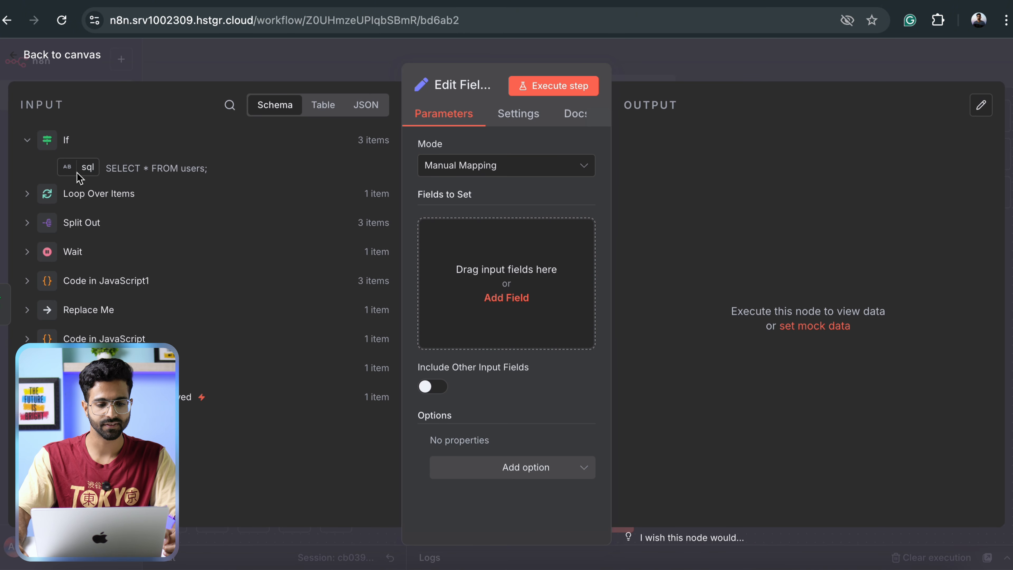
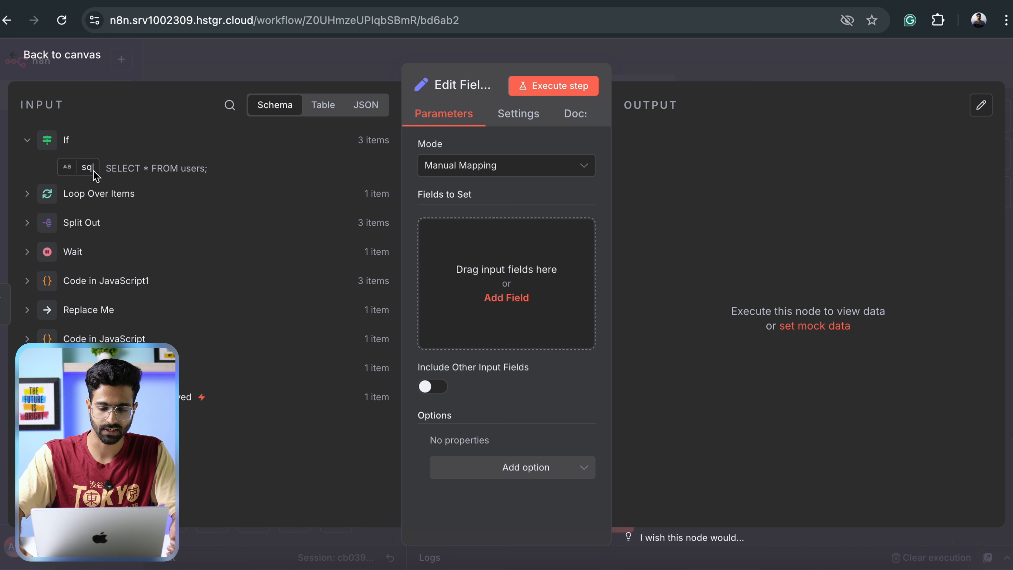
Map the If node's sql value as a field to set, name it Oracle, execute the node and return to the canvas
left_click_drag(96, 175, 481, 237)
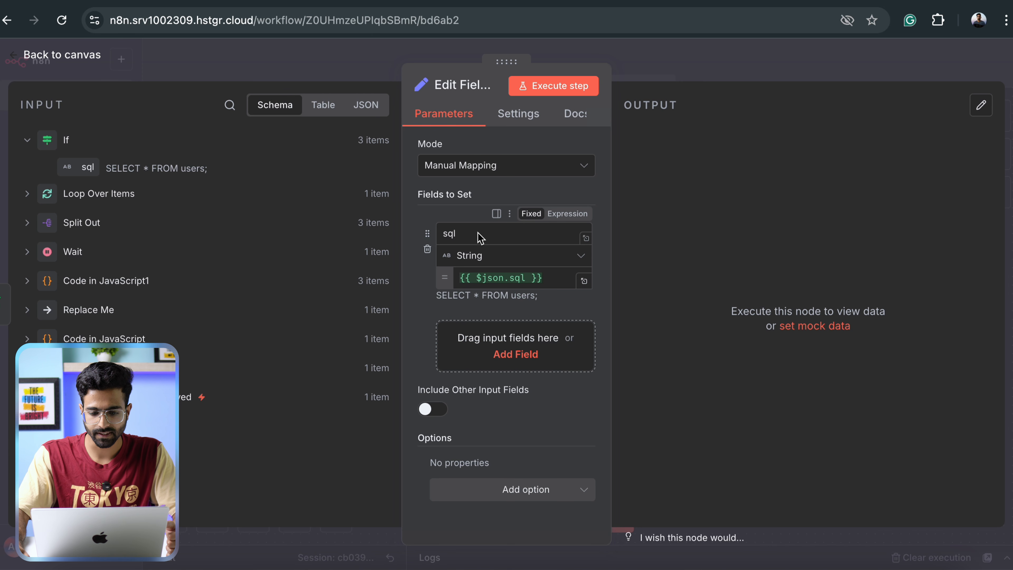
double_click(450, 234)
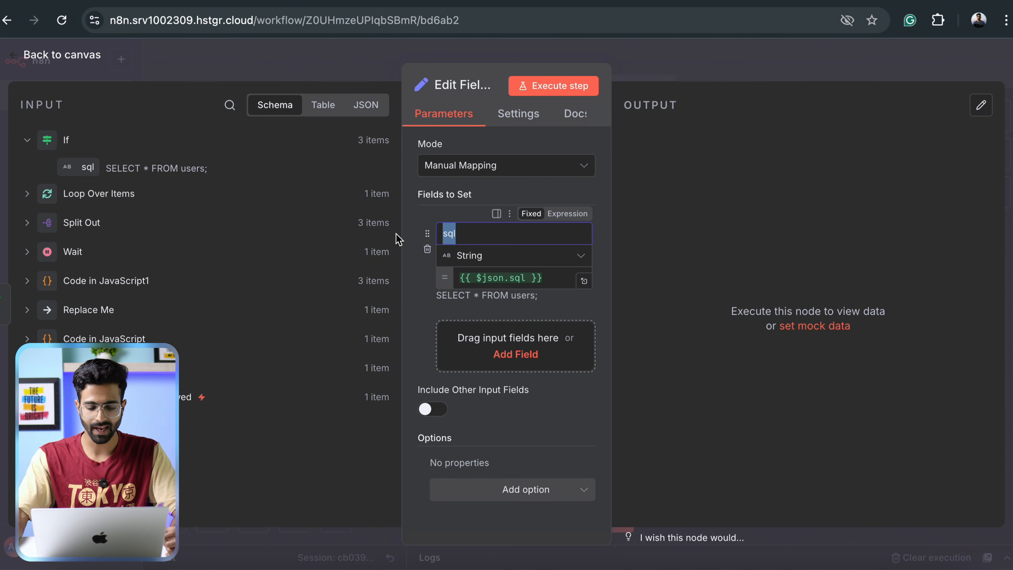
type("Oracle")
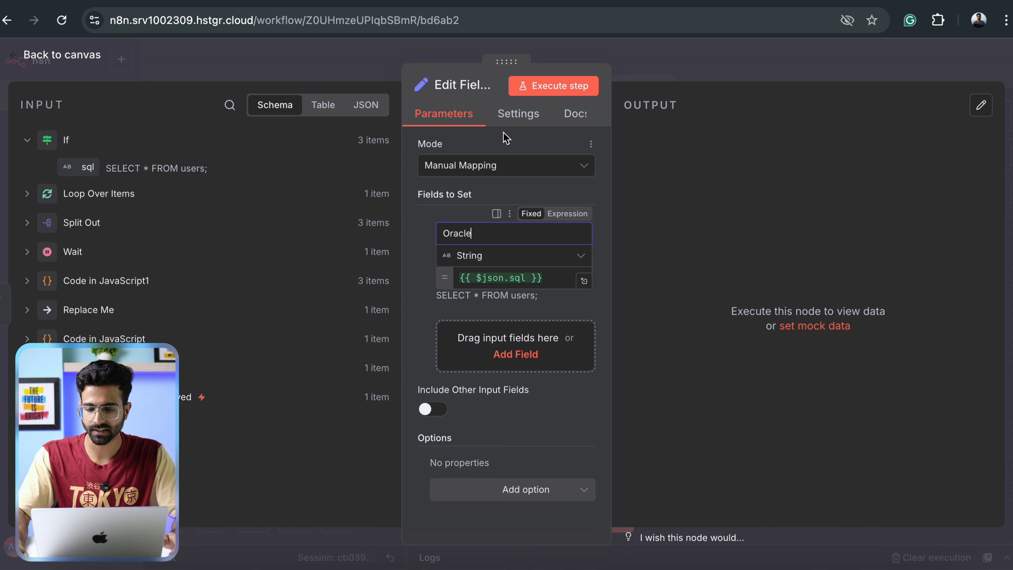
left_click(579, 85)
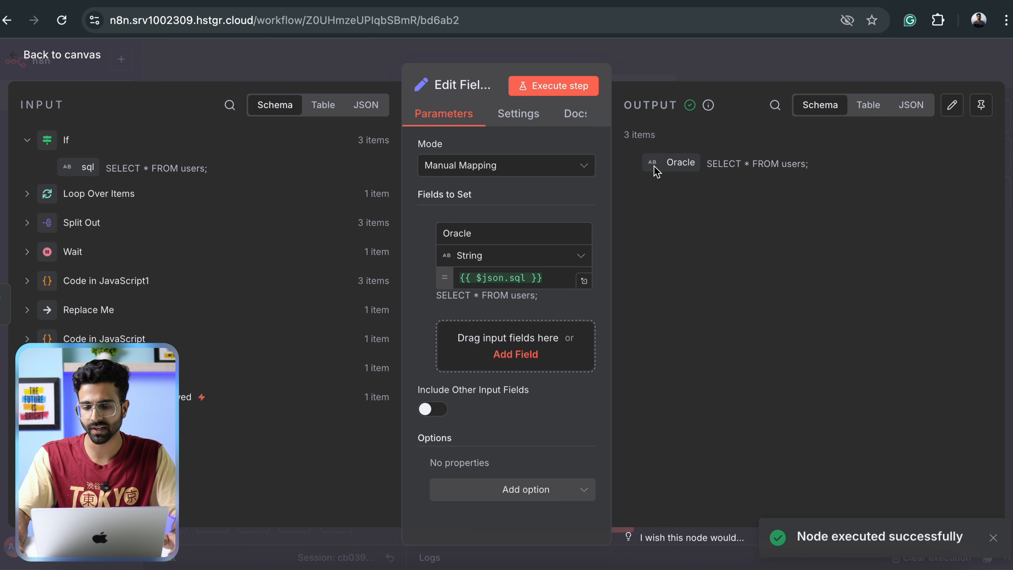
left_click(701, 68)
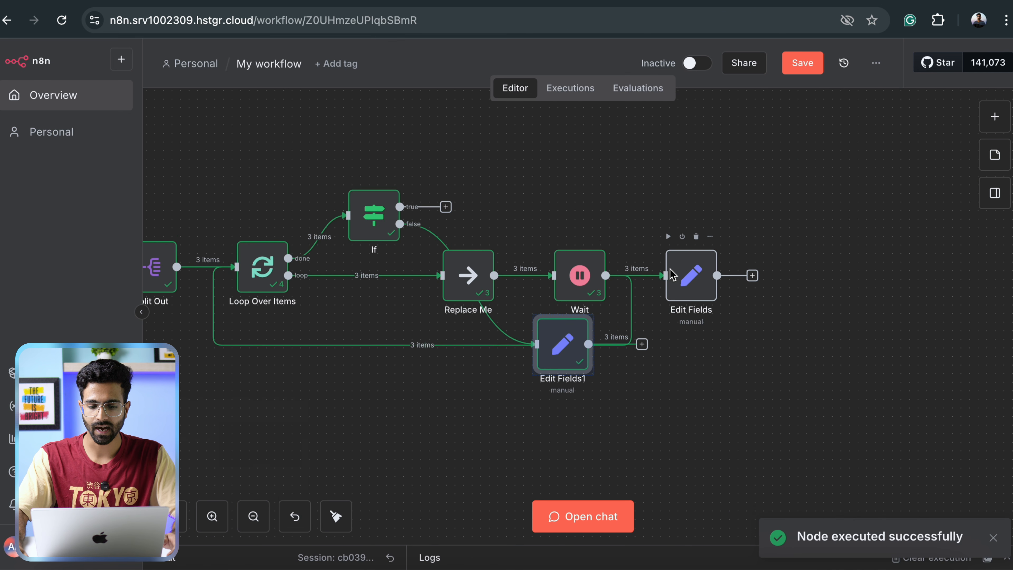
Disconnect the unused Edit Fields node from the Wait node and remove it from the canvas
scroll(690, 280, "down", 5)
left_click_drag(656, 240, 640, 196)
scroll(598, 199, "right", 3)
left_click(548, 214)
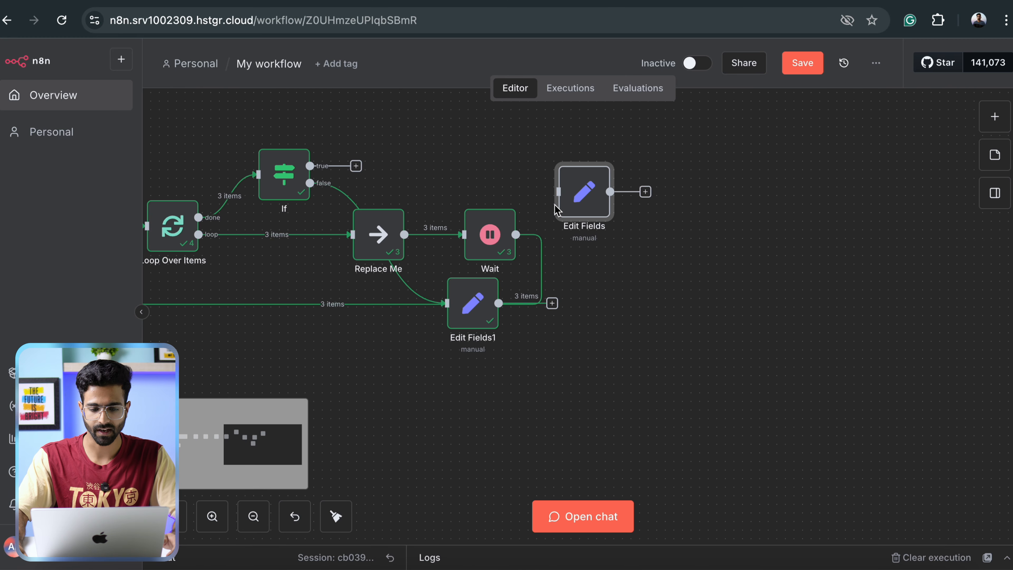
left_click_drag(578, 195, 484, 161)
Move the Edit Fields1 node up beside the If node, above the Replace Me and Wait nodes
left_click_drag(470, 311, 461, 155)
left_click(496, 118)
double_click(461, 156)
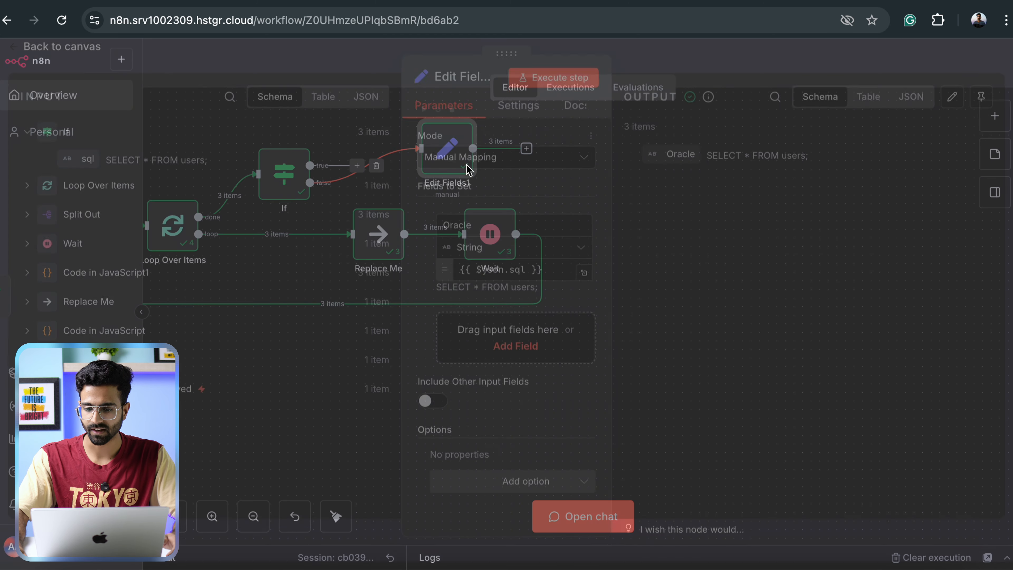
key("Escape")
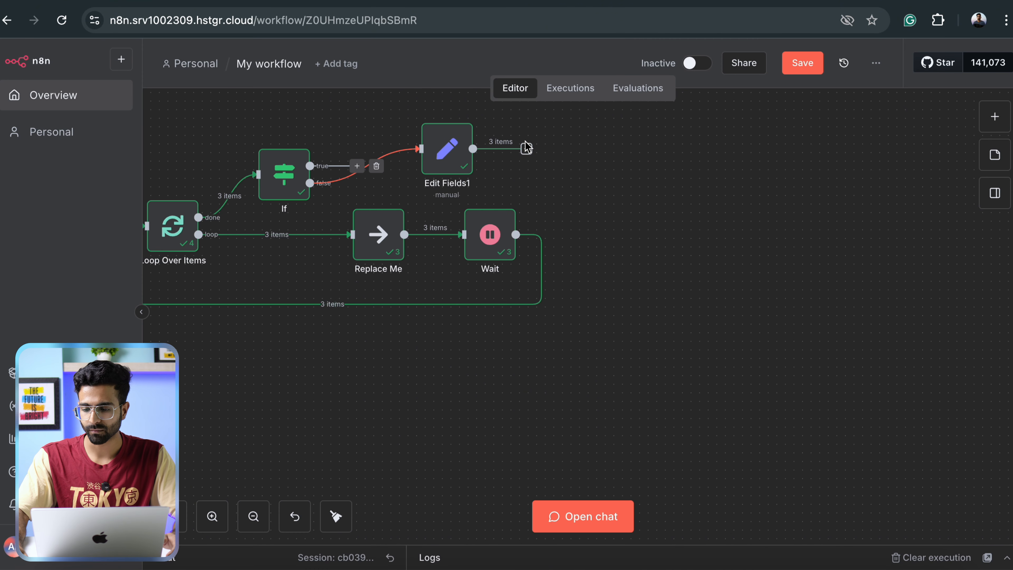
Add a Limit node from the Data transformation category after Edit Fields1, execute it with Max Items 1 and First Items, and return to the canvas
left_click(526, 148)
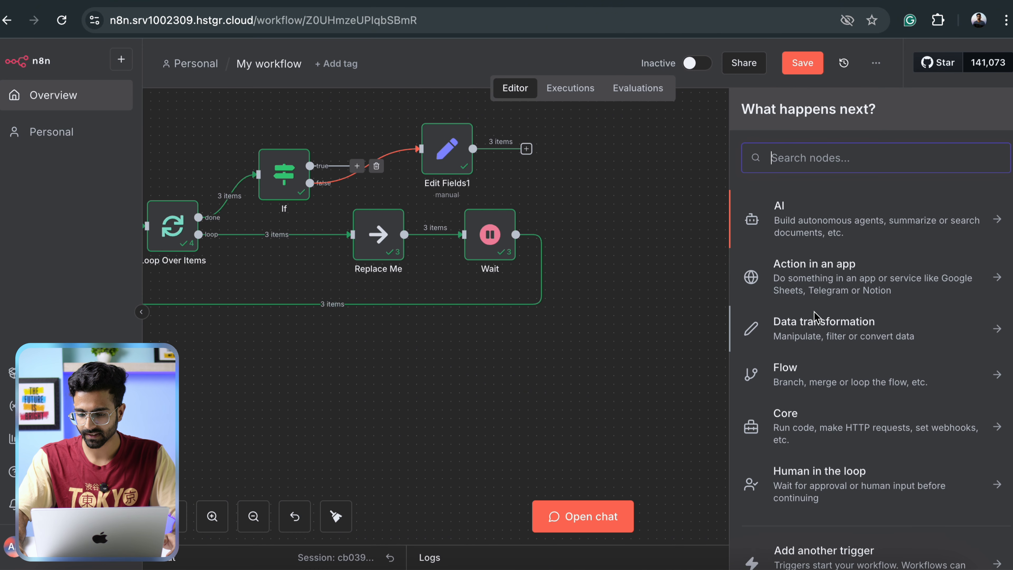
left_click(818, 339)
scroll(820, 351, "down", 3)
scroll(820, 351, "down", 3)
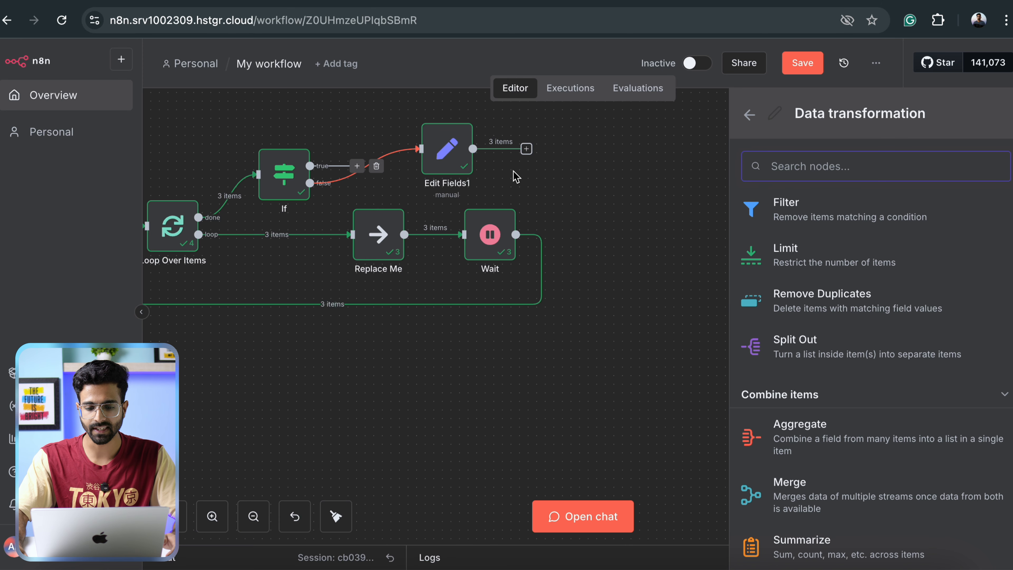
left_click(764, 254)
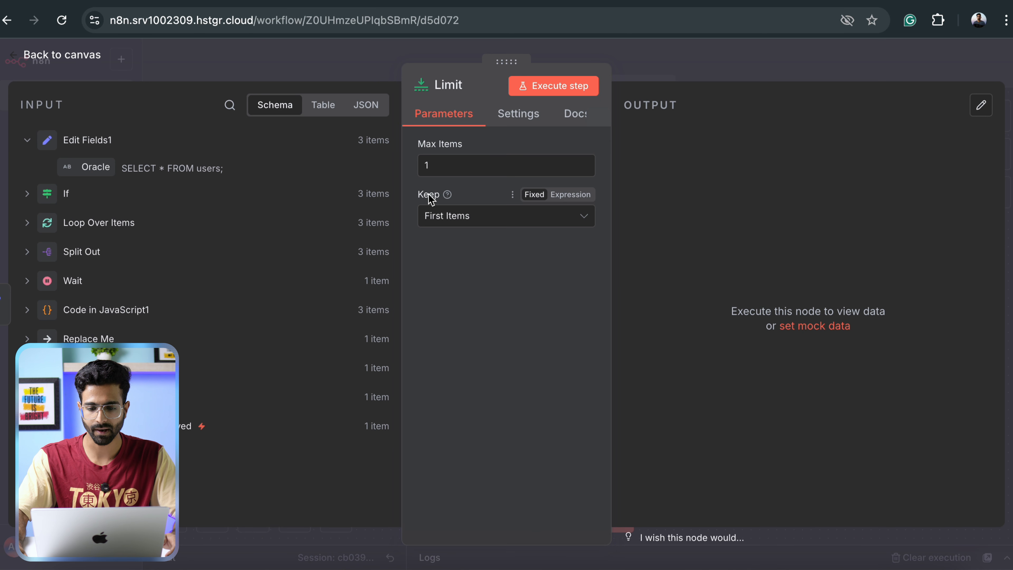
left_click(563, 87)
key("Escape")
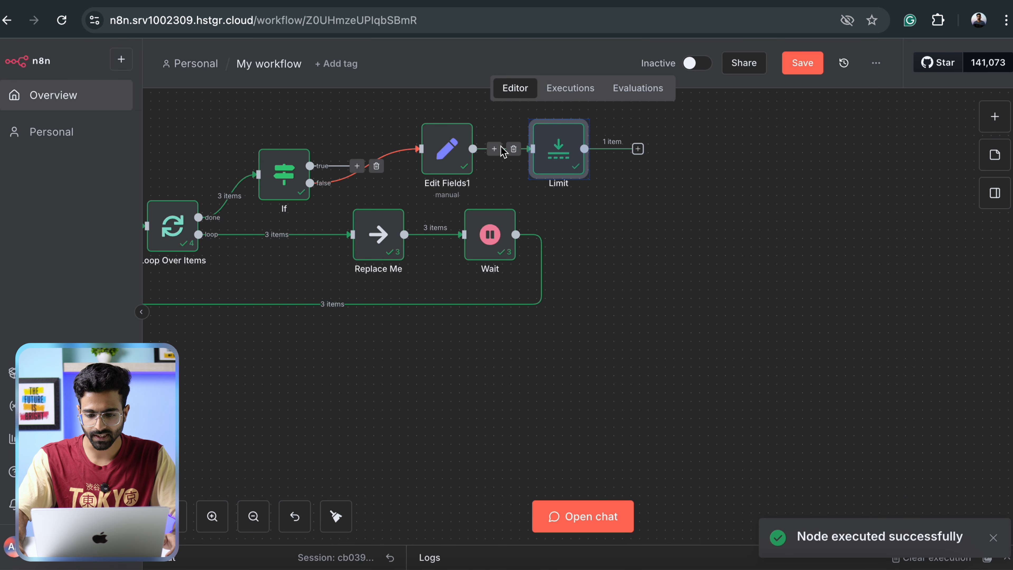
Examine the Data transformation nodes available after the Limit node, from adding or removing items to combining, converting, renaming and sorting
scroll(610, 259, "right", 1)
scroll(593, 294, "right", 3)
scroll(593, 294, "up", 2)
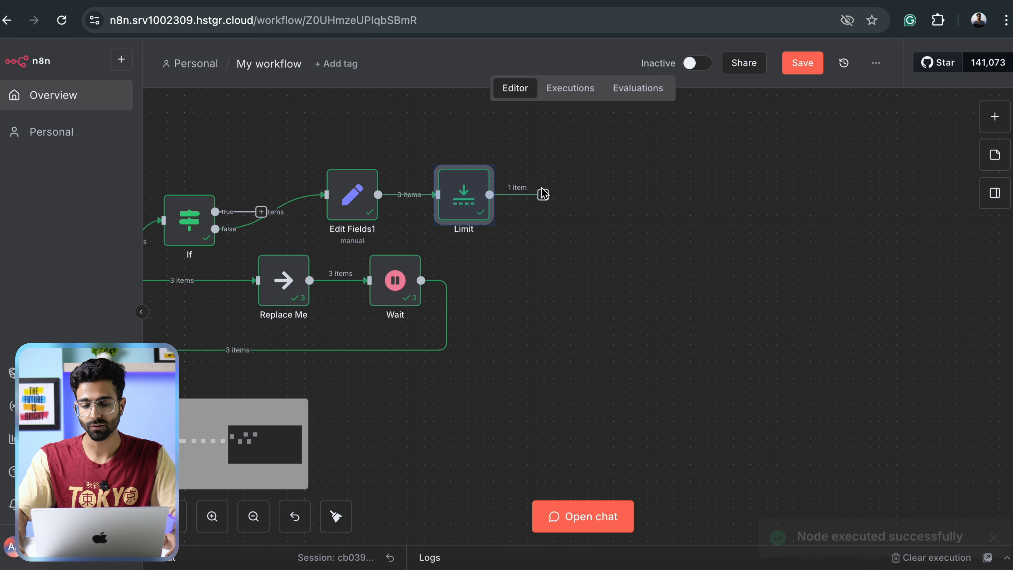
left_click(543, 195)
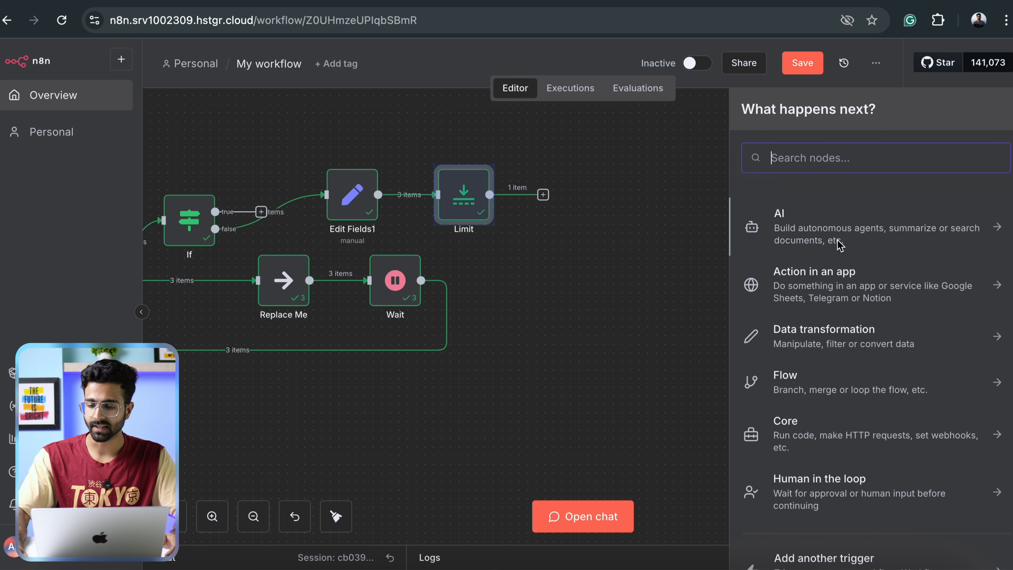
scroll(837, 303, "down", 2)
left_click(837, 303)
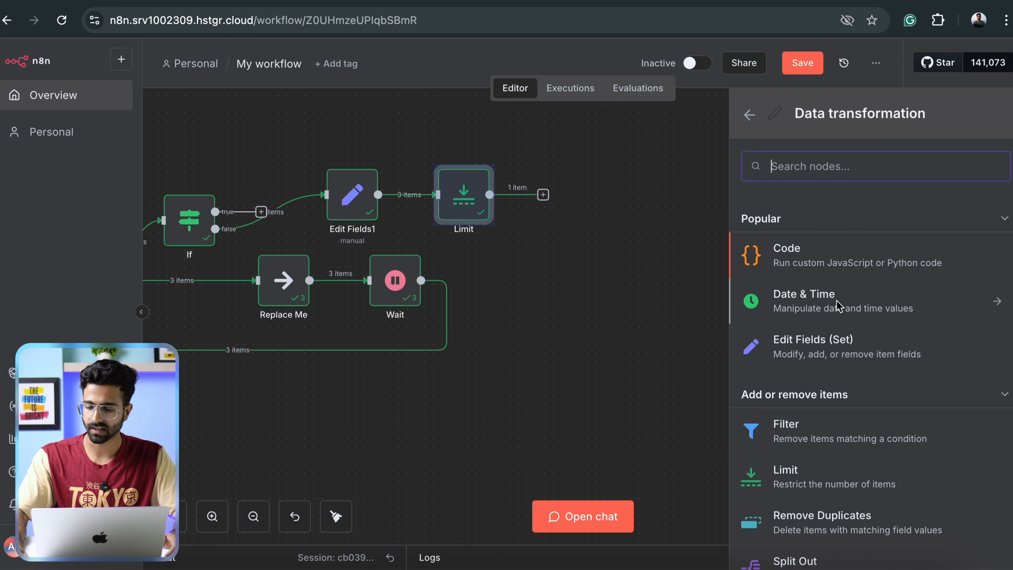
scroll(836, 385, "down", 3)
scroll(835, 385, "down", 1)
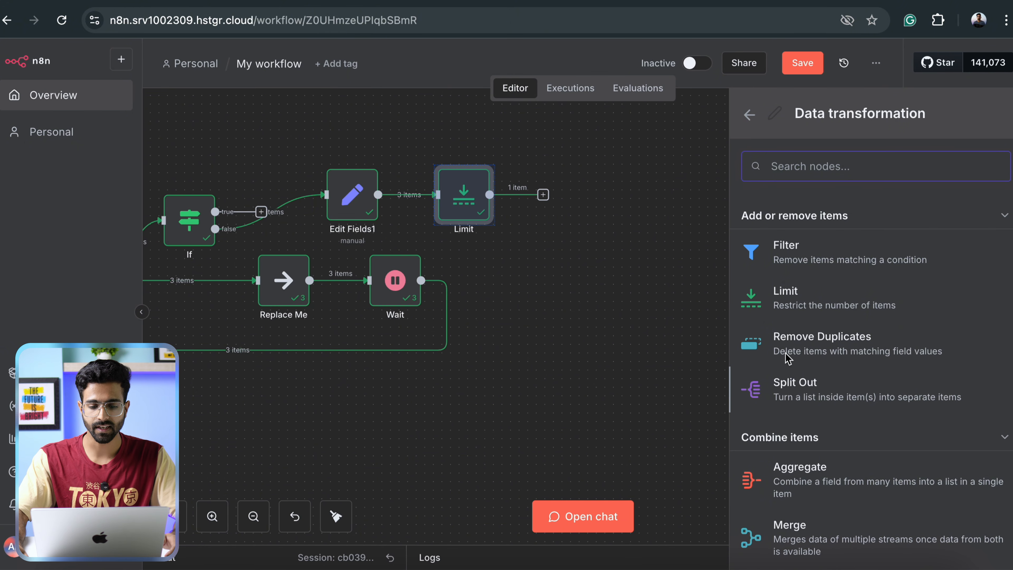
mouse_move(409, 202)
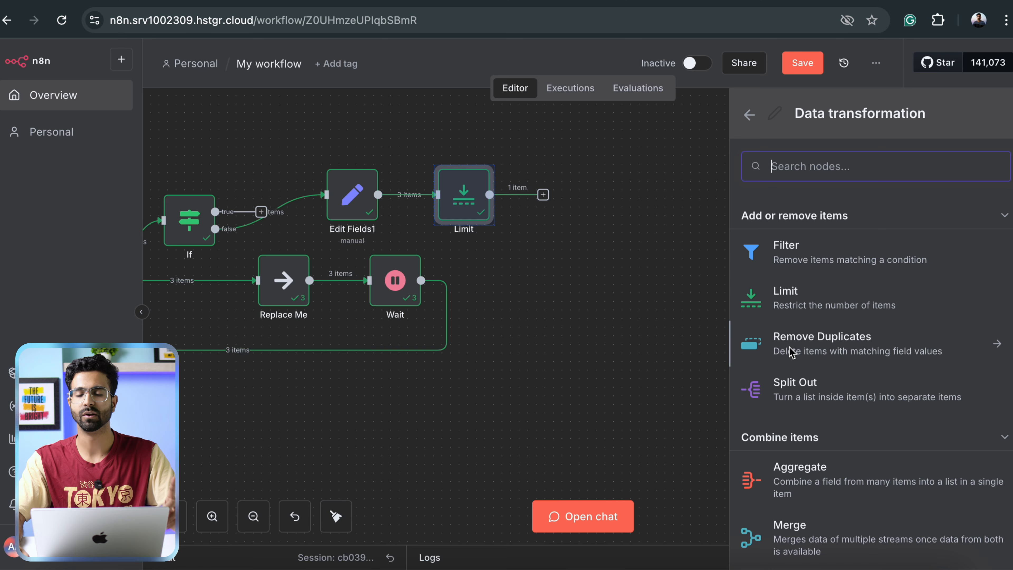
scroll(791, 351, "down", 3)
scroll(754, 289, "up", 5)
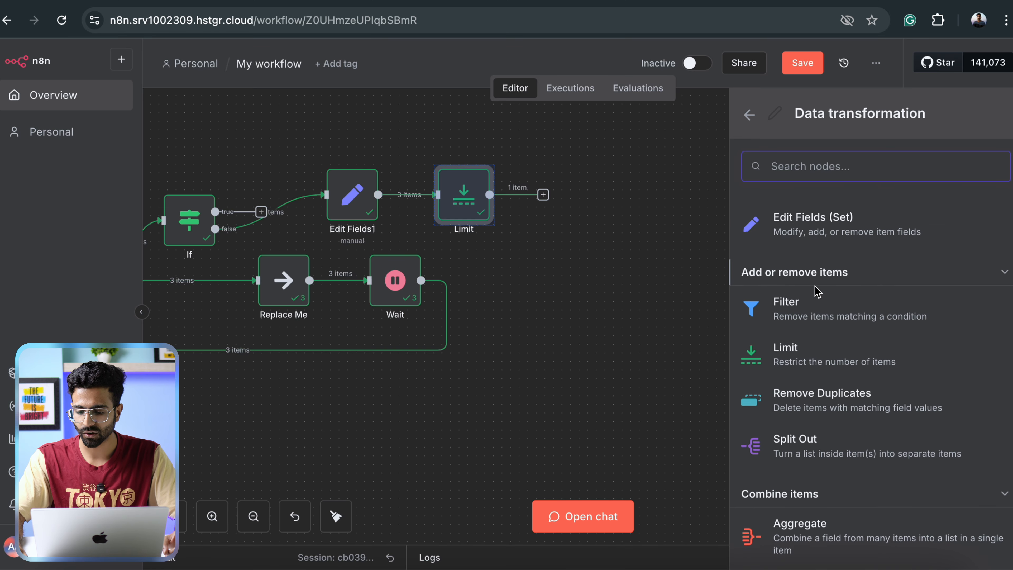
scroll(804, 353, "down", 8)
scroll(804, 351, "up", 1)
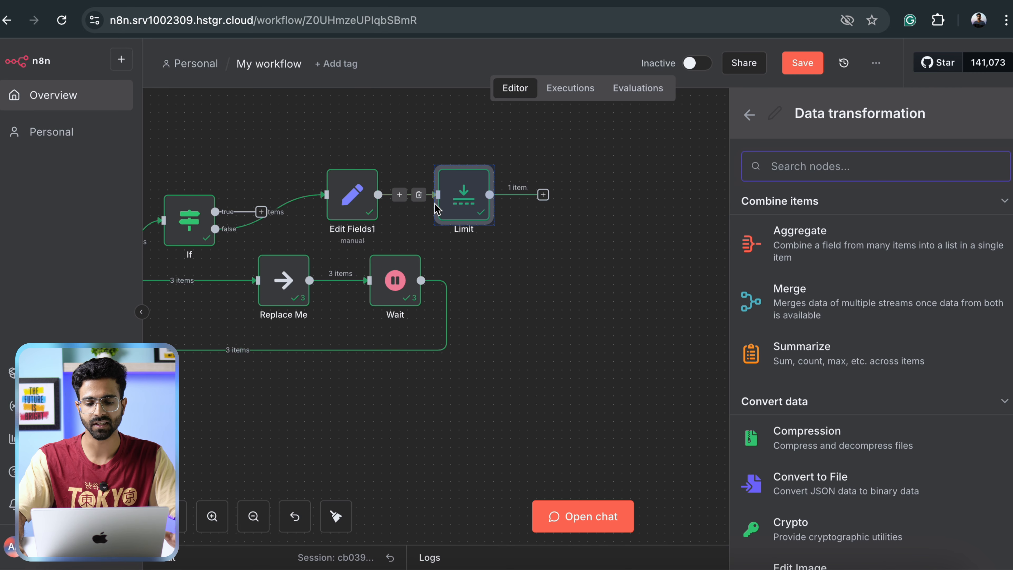
scroll(822, 291, "down", 1)
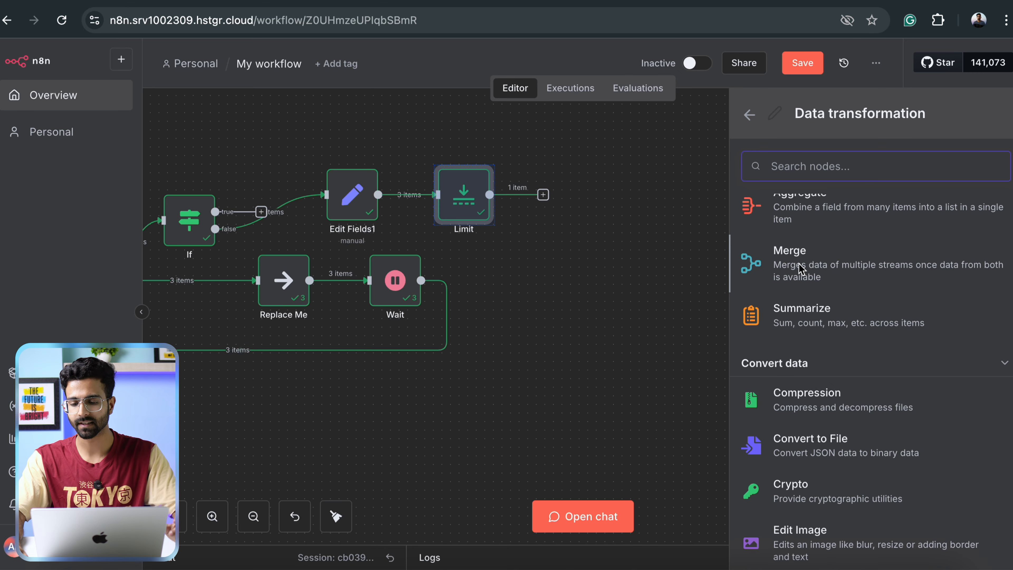
scroll(802, 269, "down", 5)
scroll(782, 336, "down", 3)
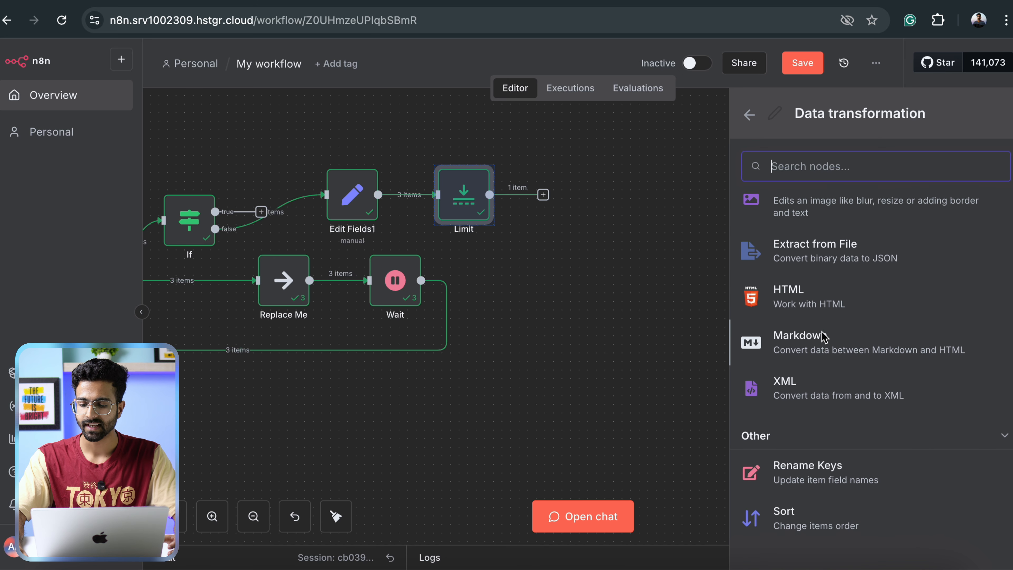
key("Left")
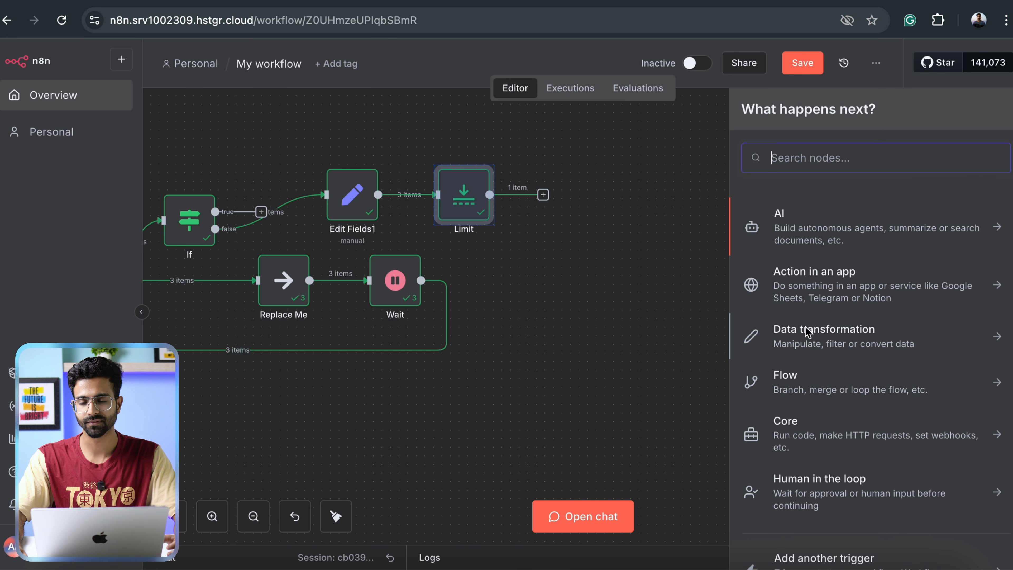
Look through the Flow category's nodes, including Merge, Switch and Wait, and close the node list without adding one
left_click(806, 382)
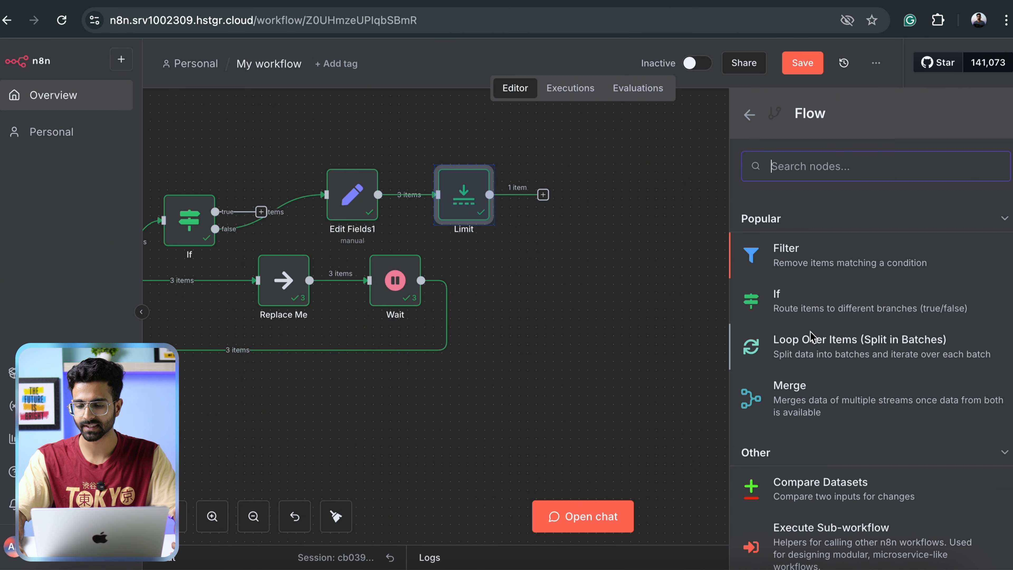
scroll(798, 319, "down", 5)
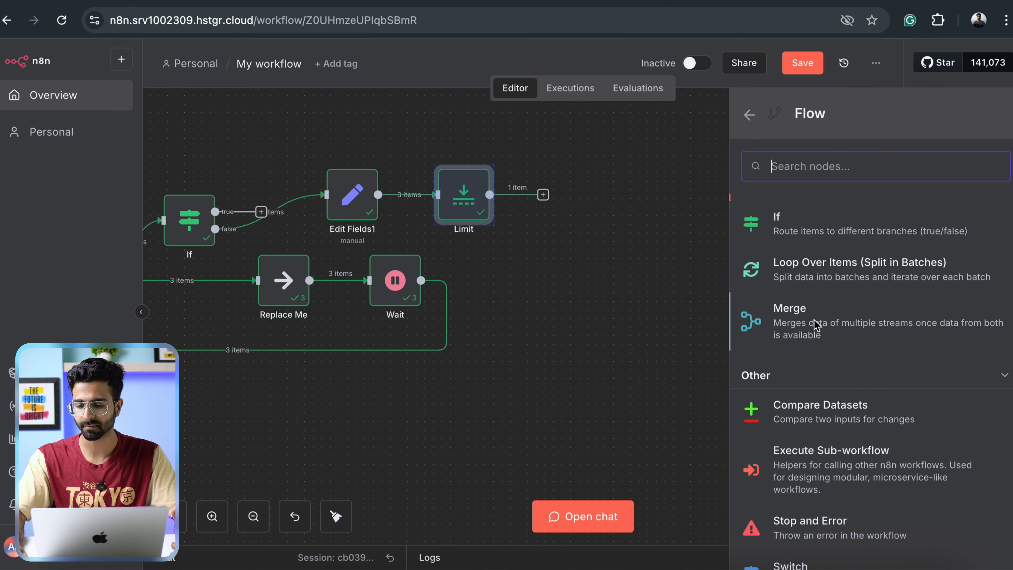
scroll(754, 335, "up", 5)
scroll(750, 303, "down", 5)
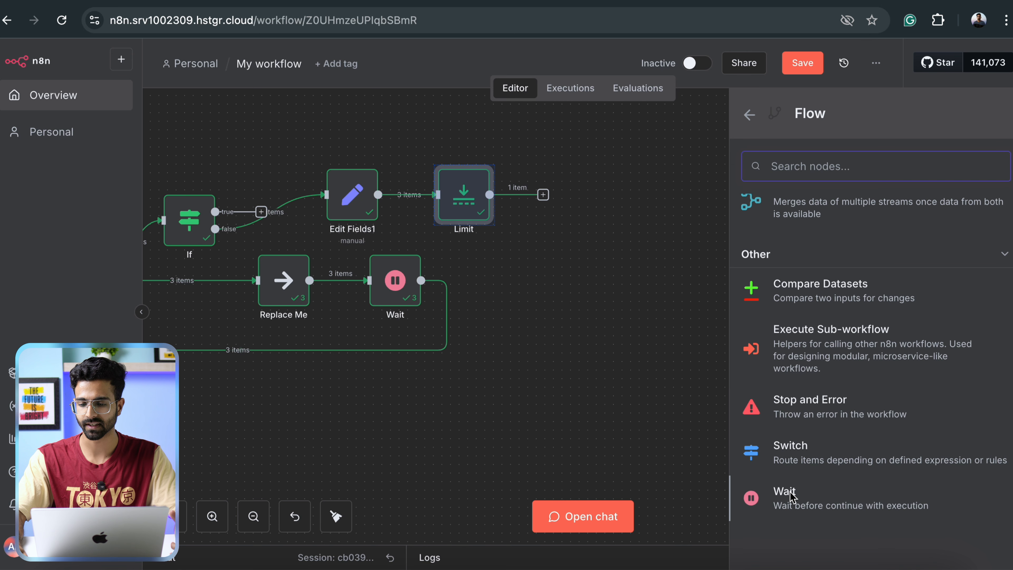
left_click(639, 308)
Review the whole workflow on the canvas, check the trigger, logic and output notes in Excalidraw, and return to n8n
key("1")
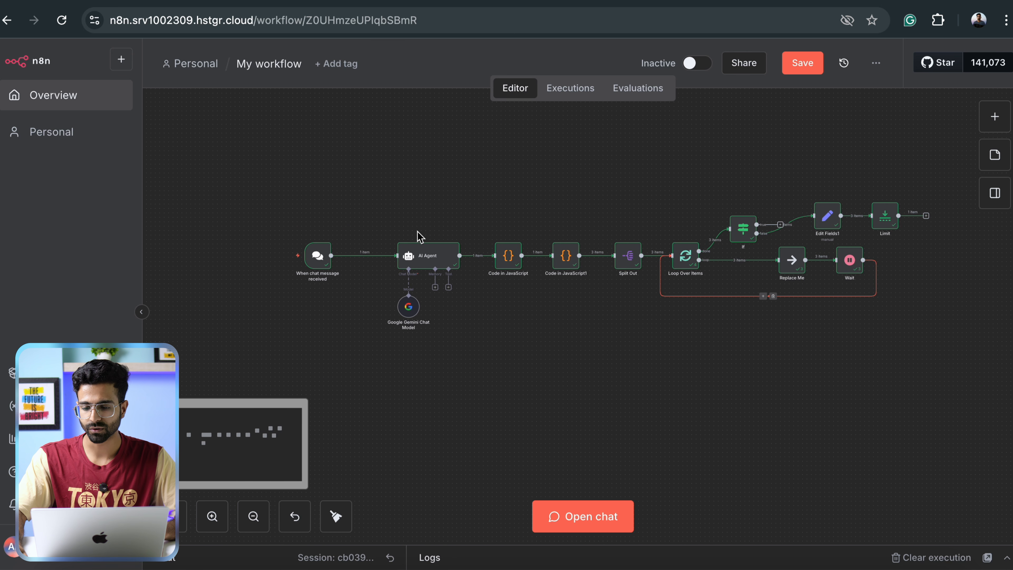
left_click_drag(217, 154, 977, 414)
left_click(582, 348)
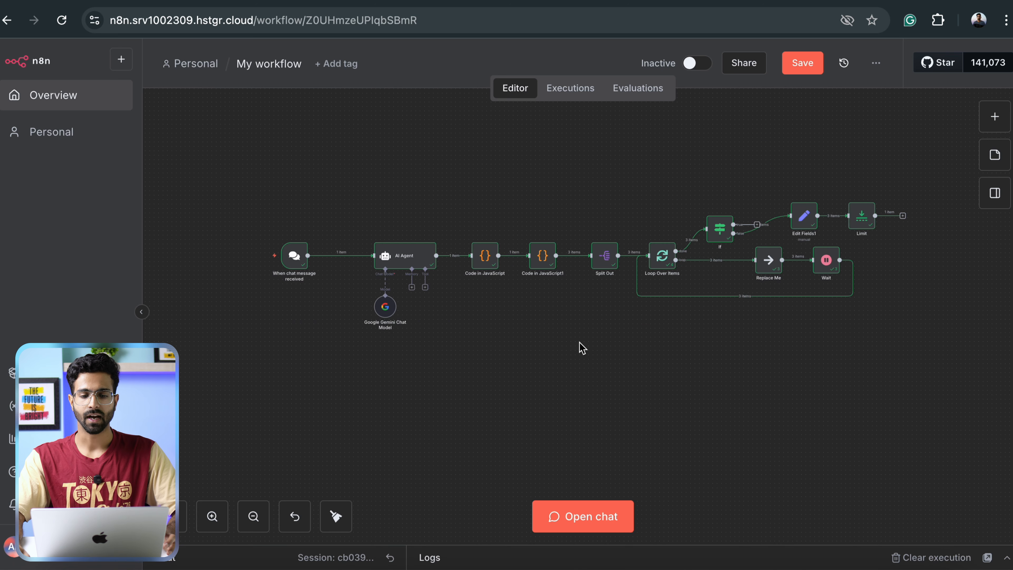
key("ctrl+Tab")
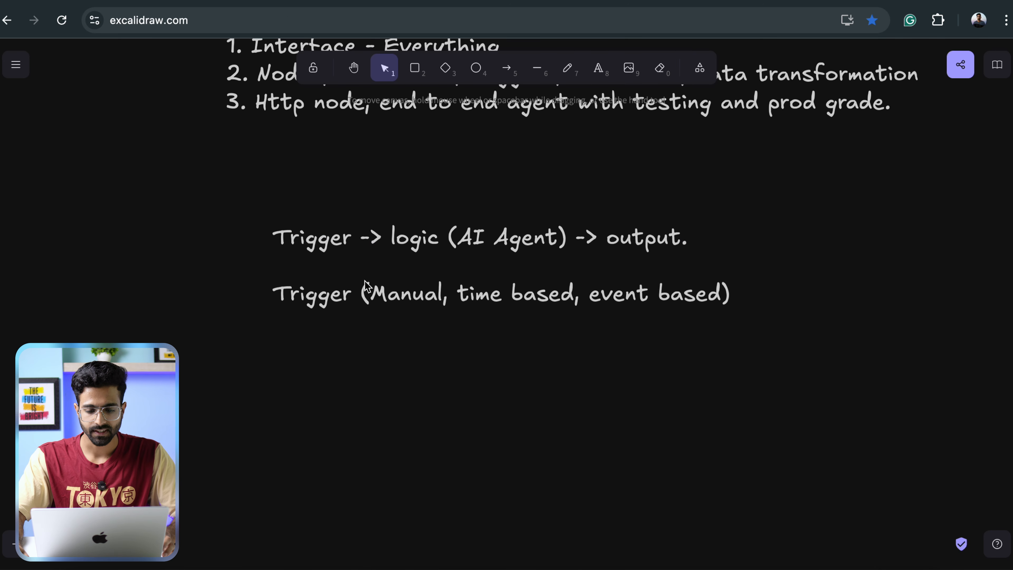
scroll(367, 286, "up", 2)
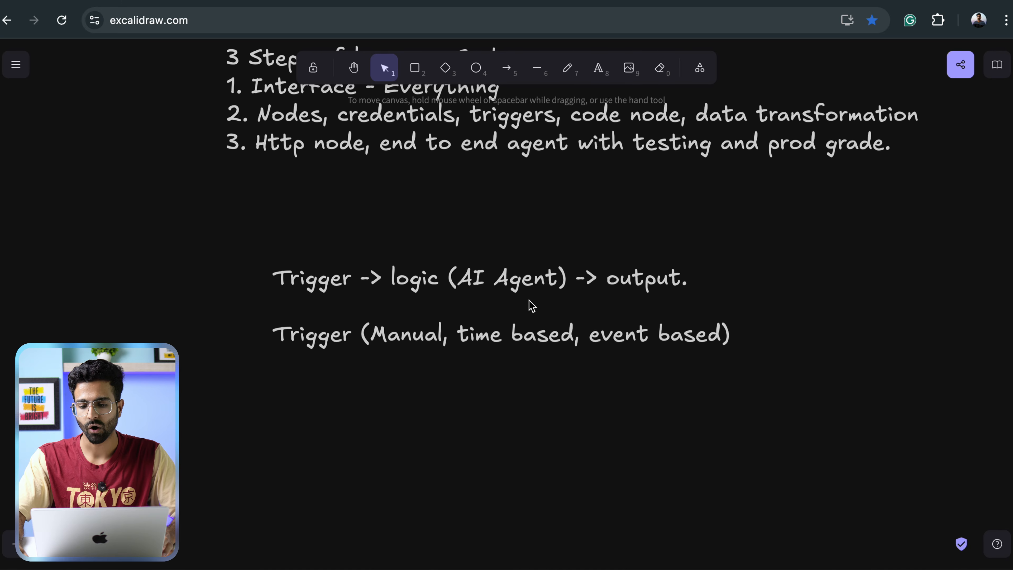
key("ctrl+shift+Tab")
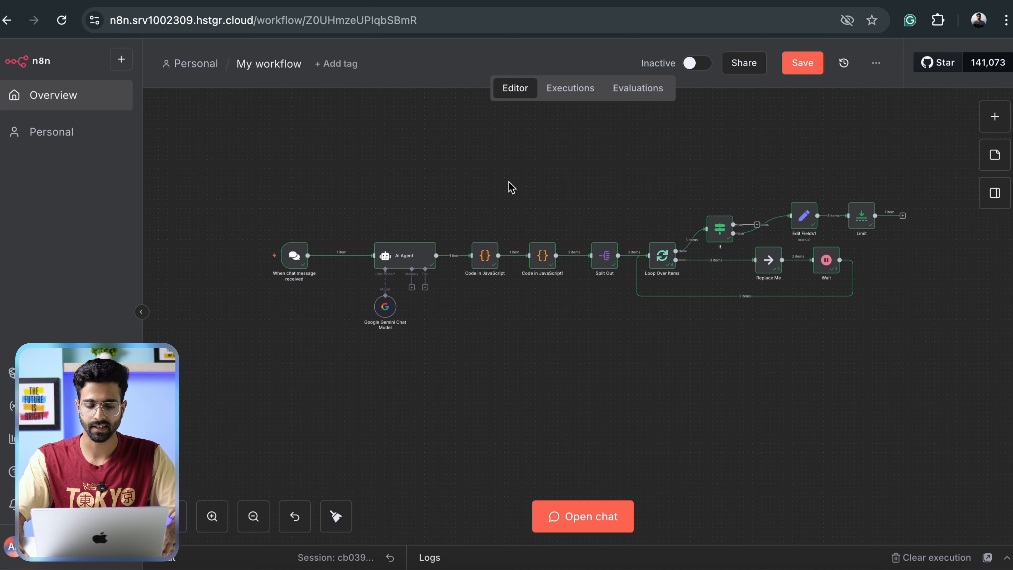
Test the workflow with the chat message "hi", examine the execution log in an enlarged panel, and close the error notice and chat
left_click(555, 521)
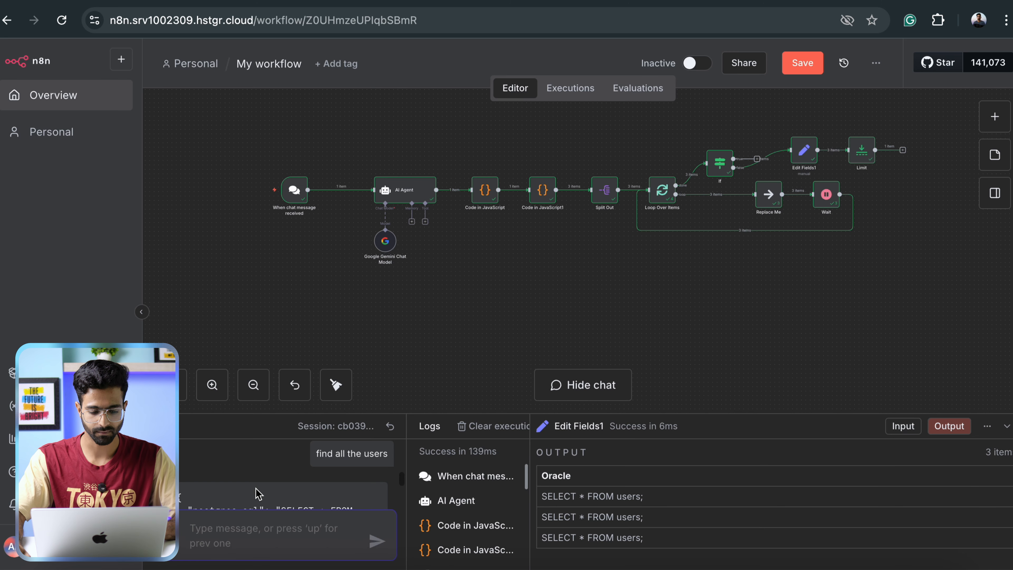
type("hi")
key("Return")
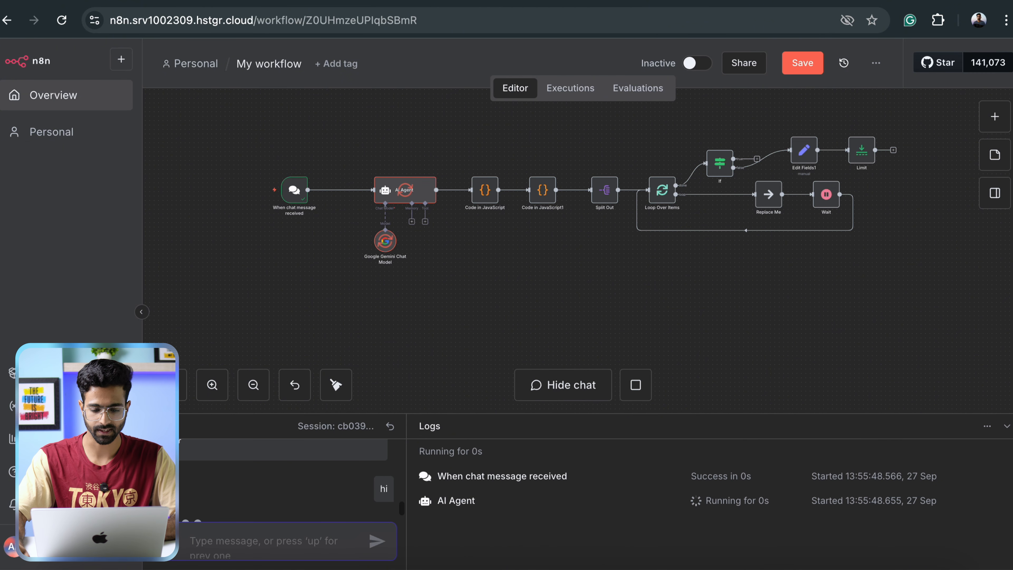
left_click_drag(515, 415, 514, 304)
scroll(683, 244, "up", 2)
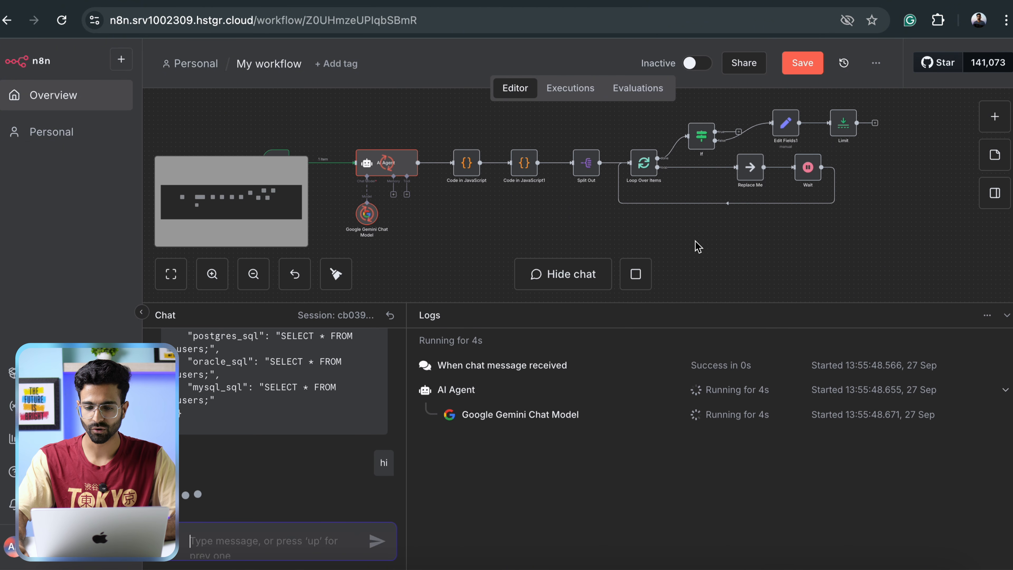
scroll(694, 244, "left", 1)
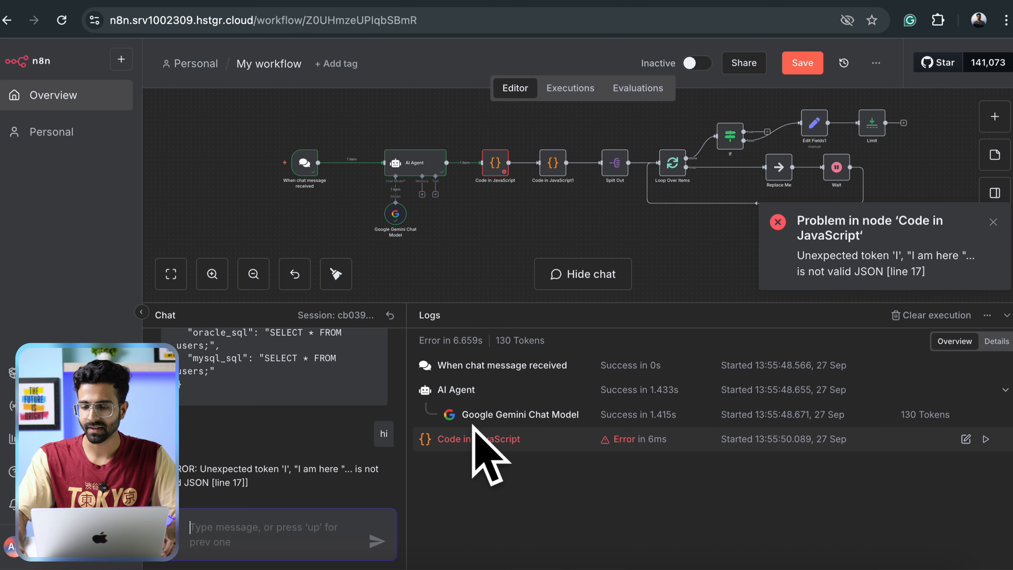
left_click(994, 222)
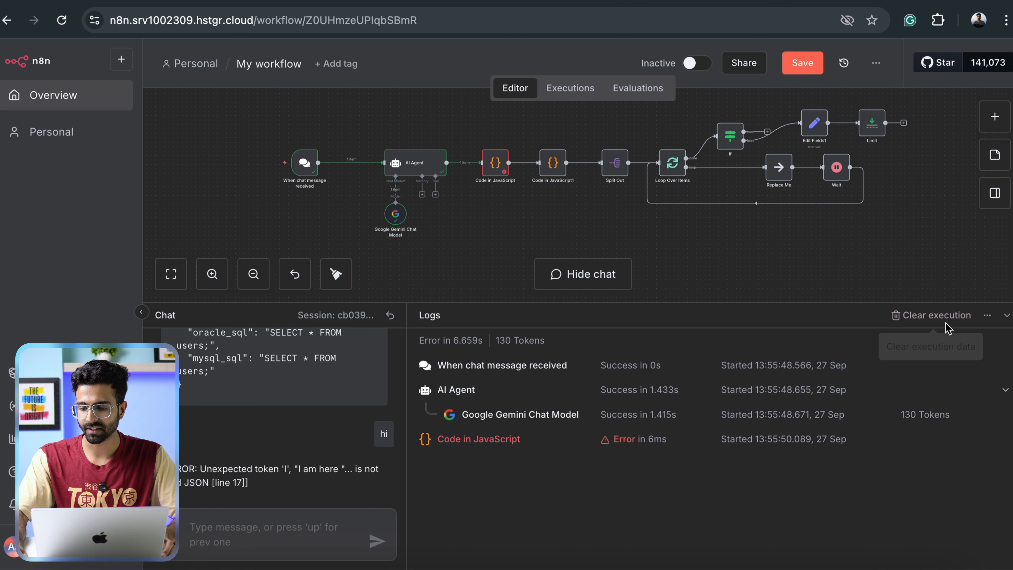
left_click(1007, 315)
Examine the On Error options in the first Code in JavaScript node's settings and return to the canvas without changing them
double_click(493, 288)
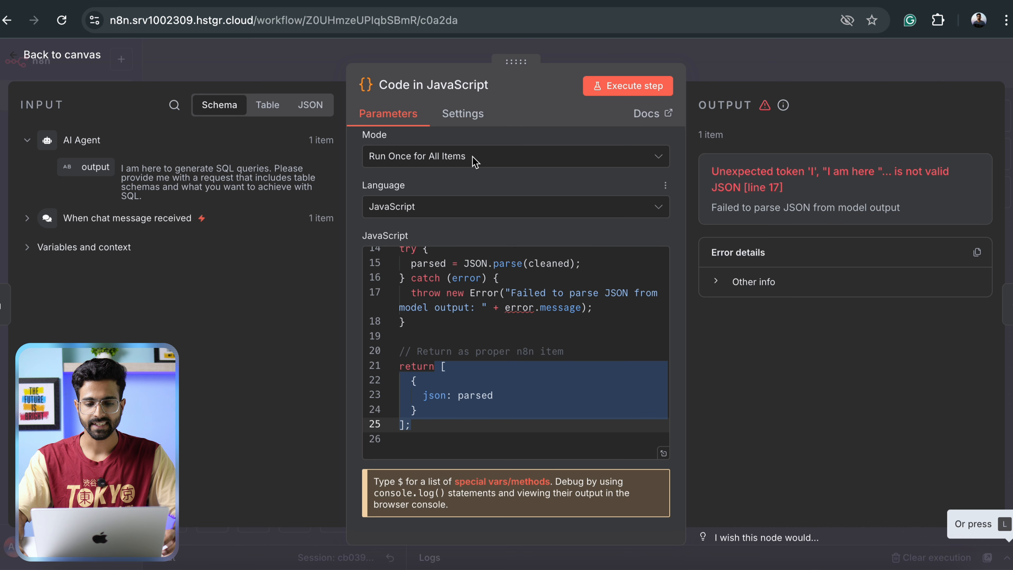
left_click(460, 117)
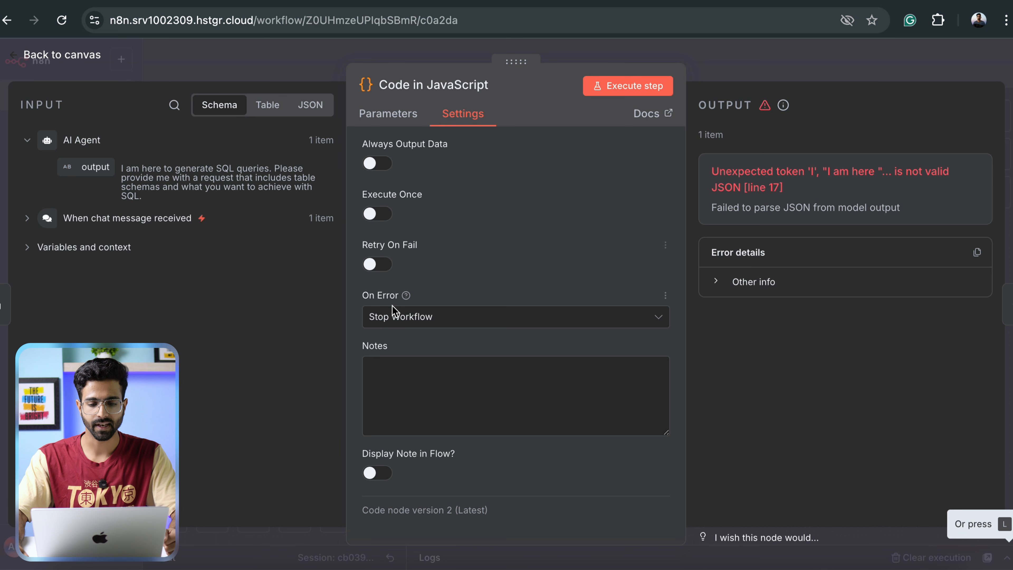
left_click(440, 318)
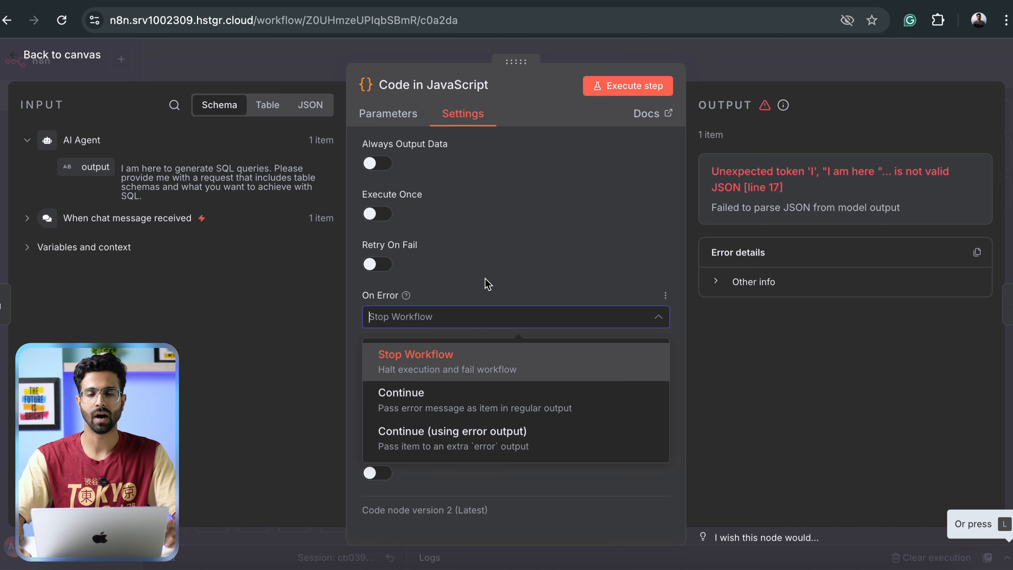
left_click(496, 277)
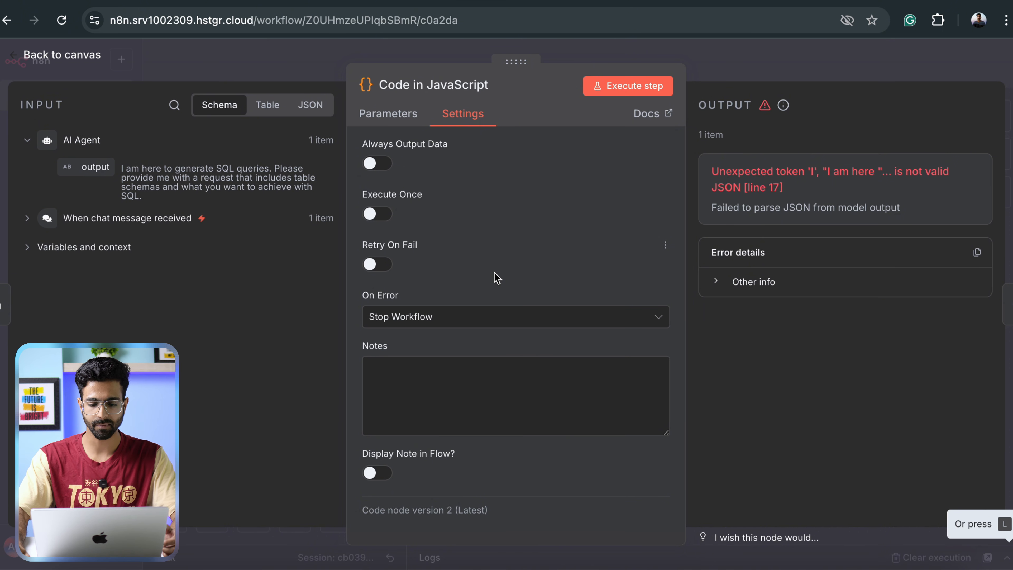
left_click(487, 314)
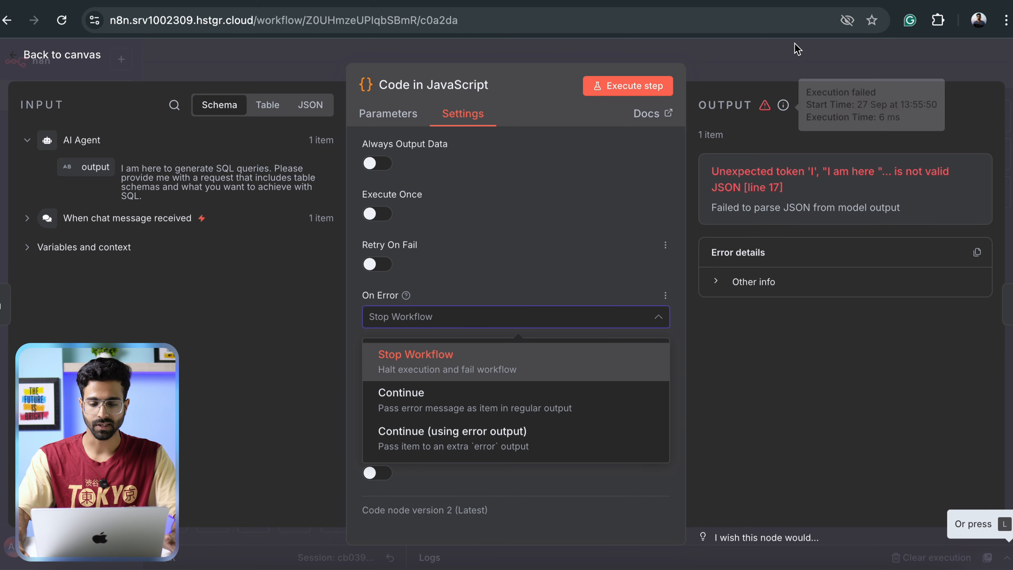
left_click(782, 61)
left_click(689, 64)
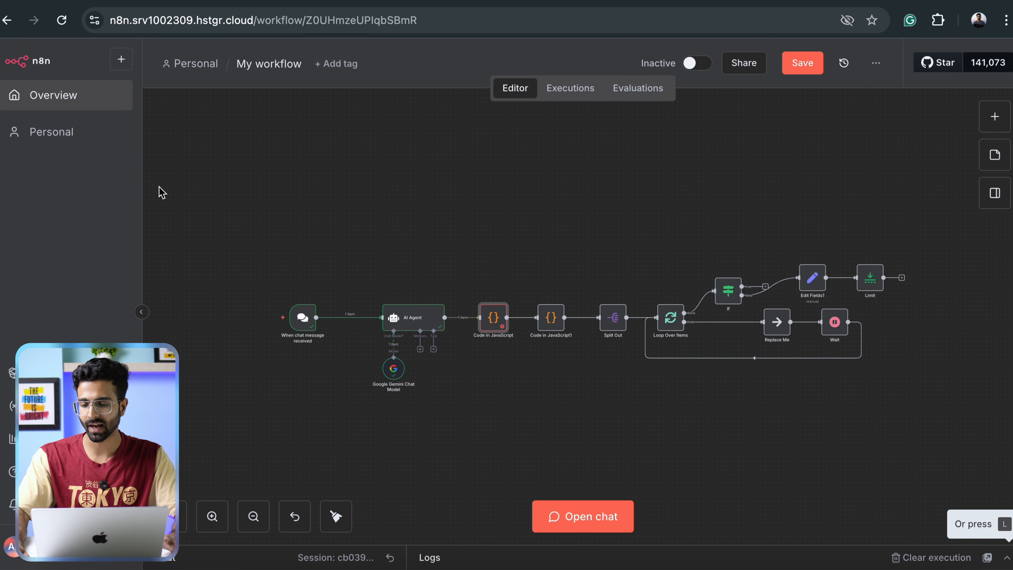
Look over all nodes on the canvas and save the workflow
left_click_drag(159, 196, 886, 389)
left_click_drag(550, 298, 551, 172)
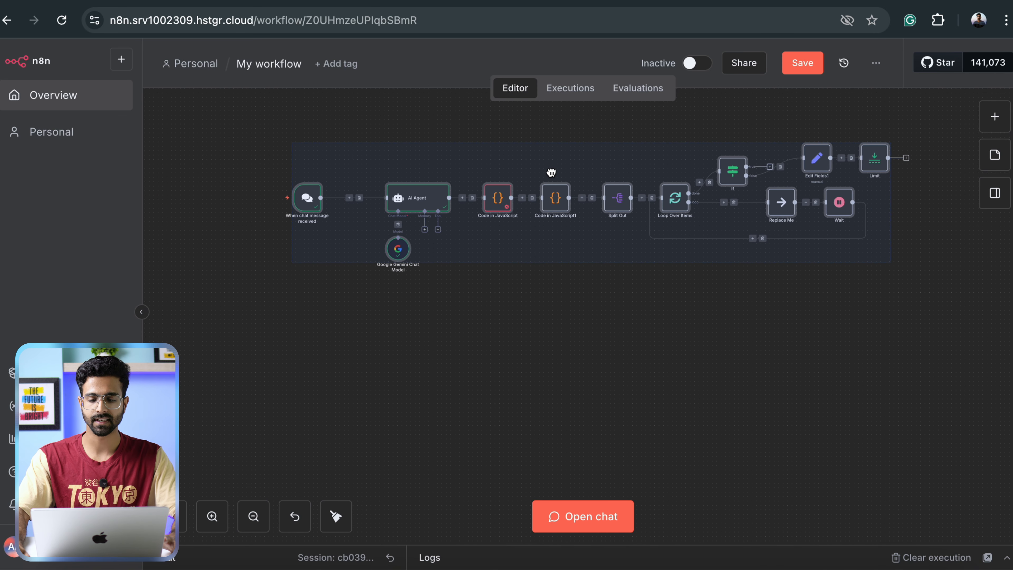
left_click(586, 318)
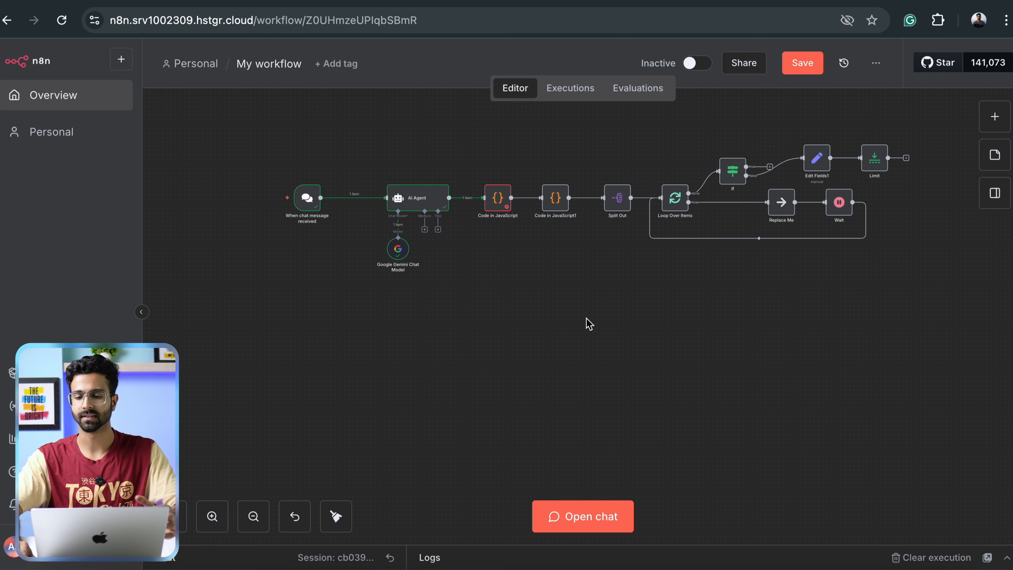
left_click_drag(926, 147, 972, 354)
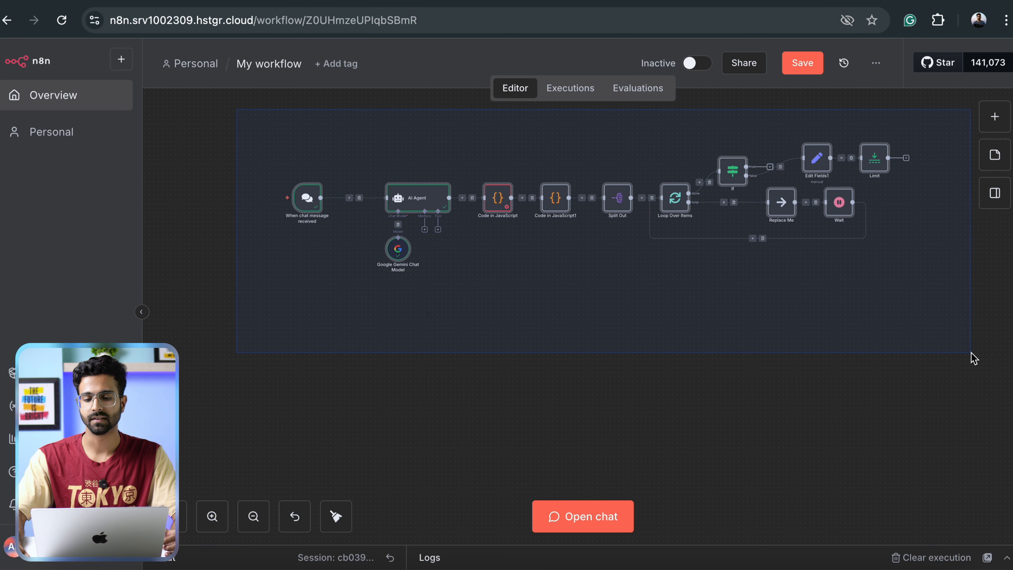
left_click(548, 290)
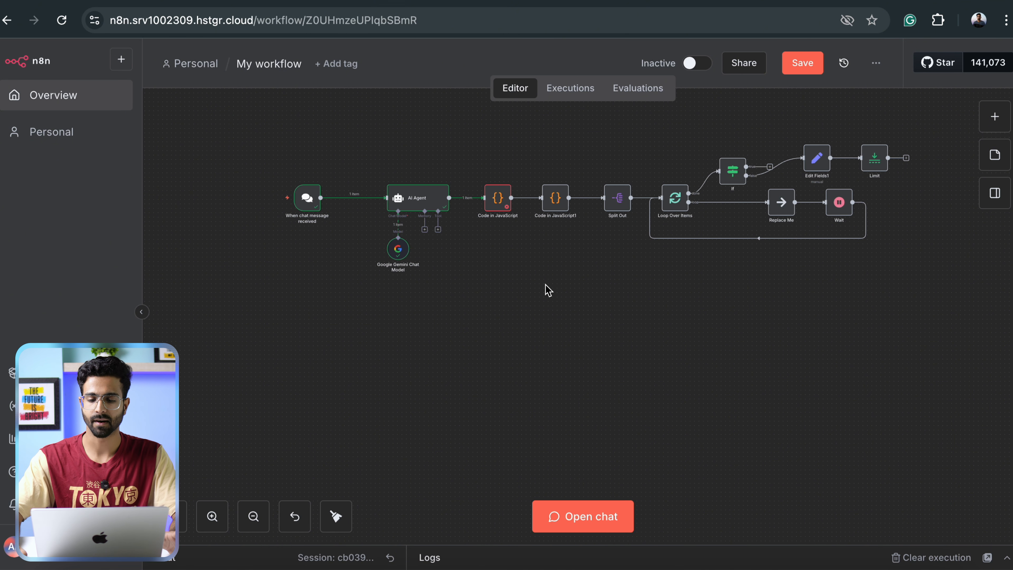
key("ctrl+s")
Look at the API key field of a new Google Gemini(PaLM) Api credential in the Google Gemini Chat Model, and close it without saving
scroll(559, 290, "right", 2)
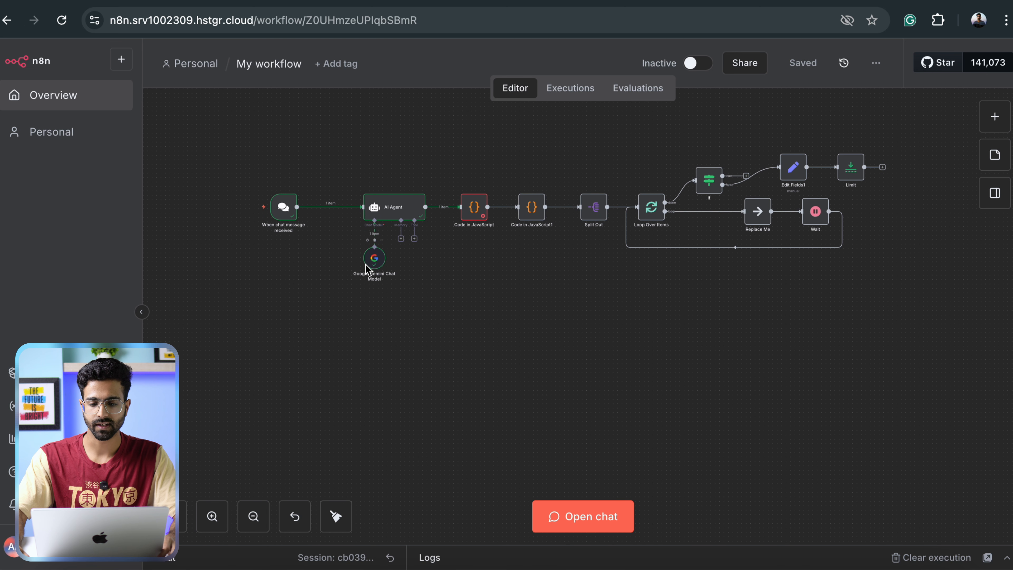
double_click(366, 264)
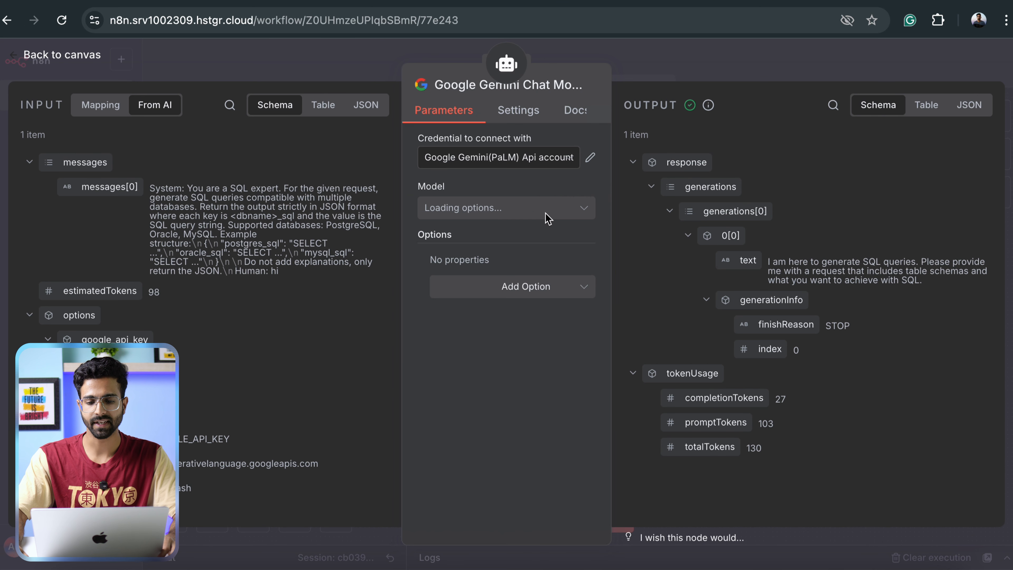
left_click(463, 159)
left_click(458, 232)
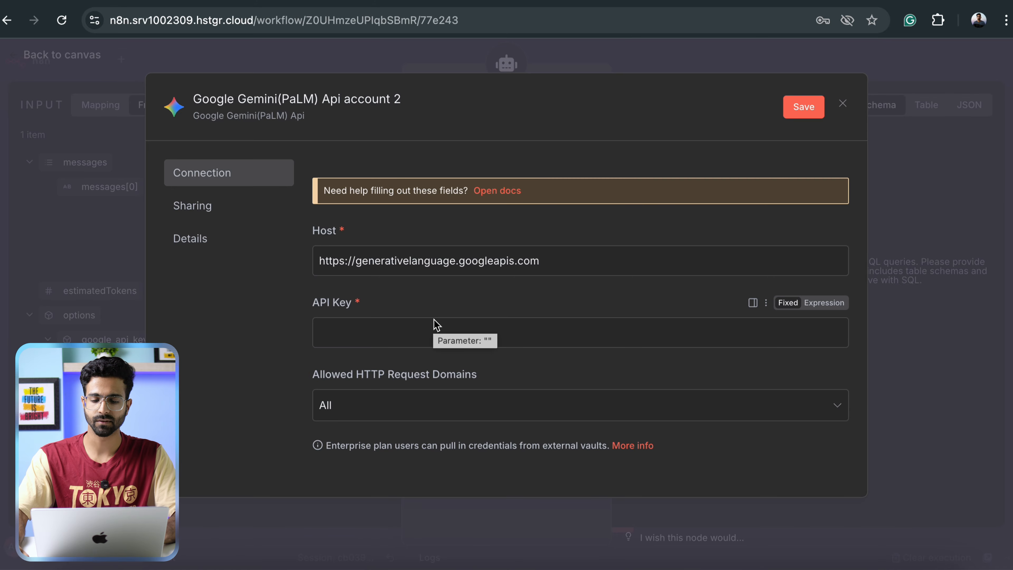
left_click(404, 345)
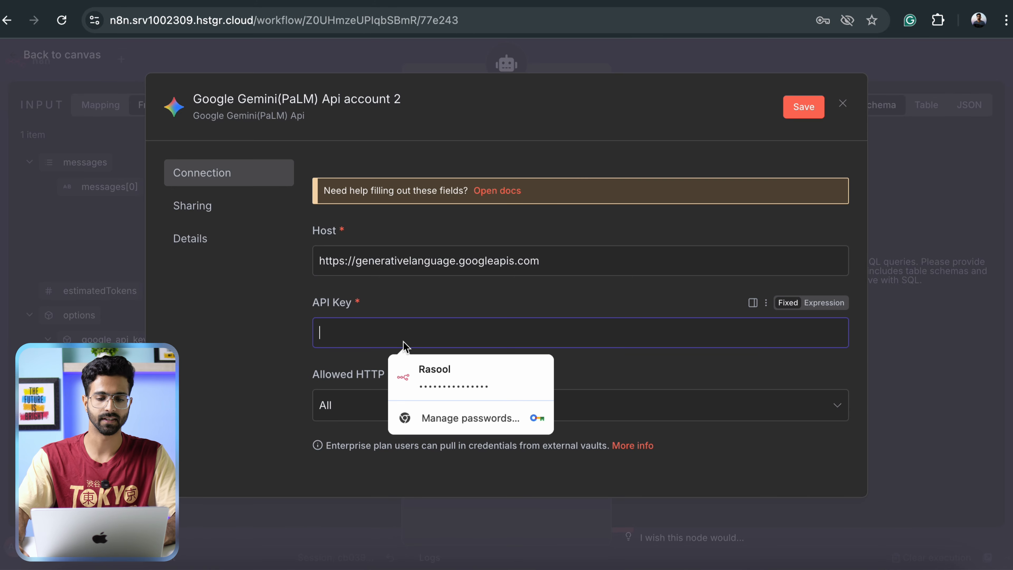
left_click(442, 288)
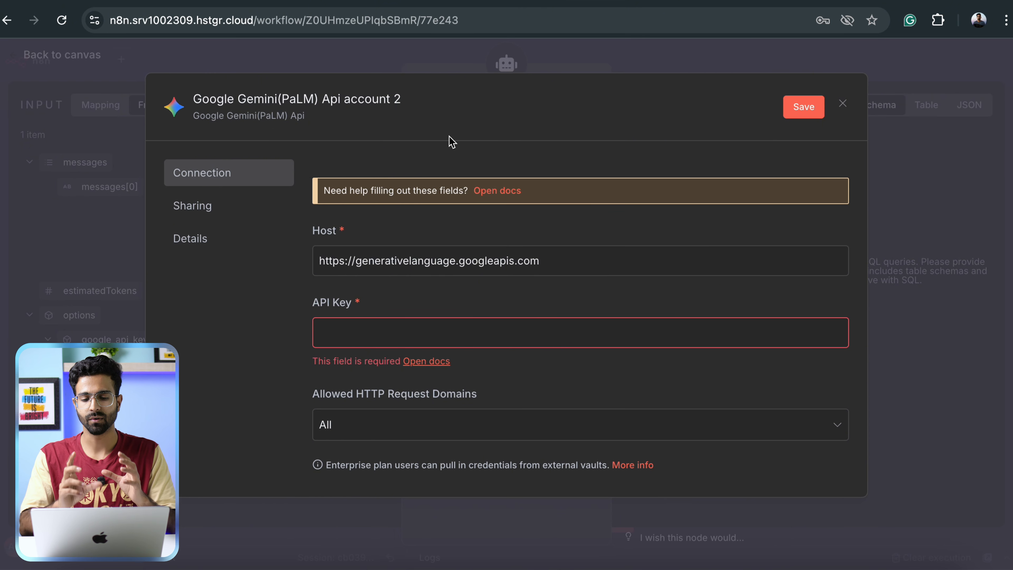
scroll(459, 244, "down", 2)
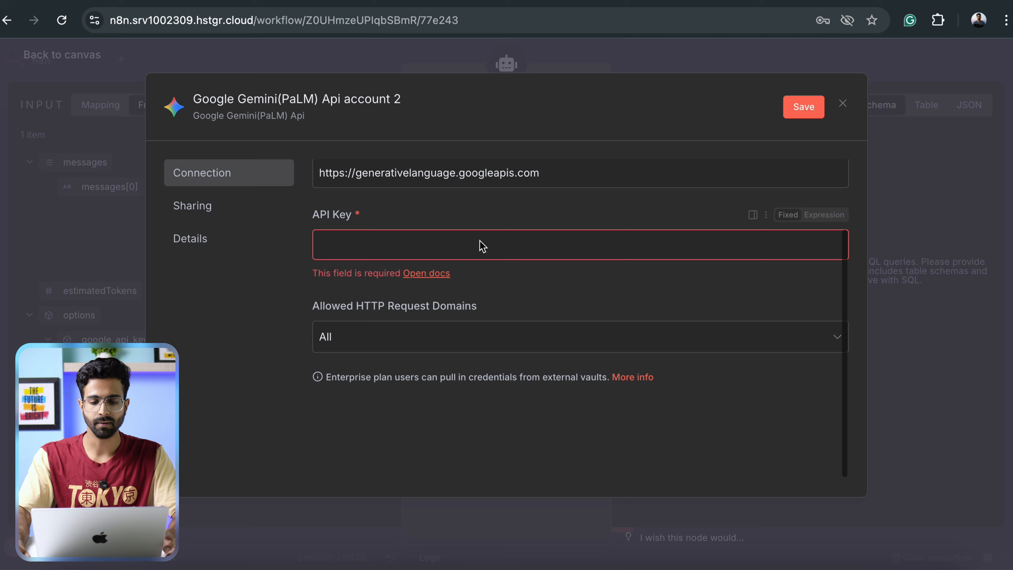
left_click(441, 239)
left_click(903, 66)
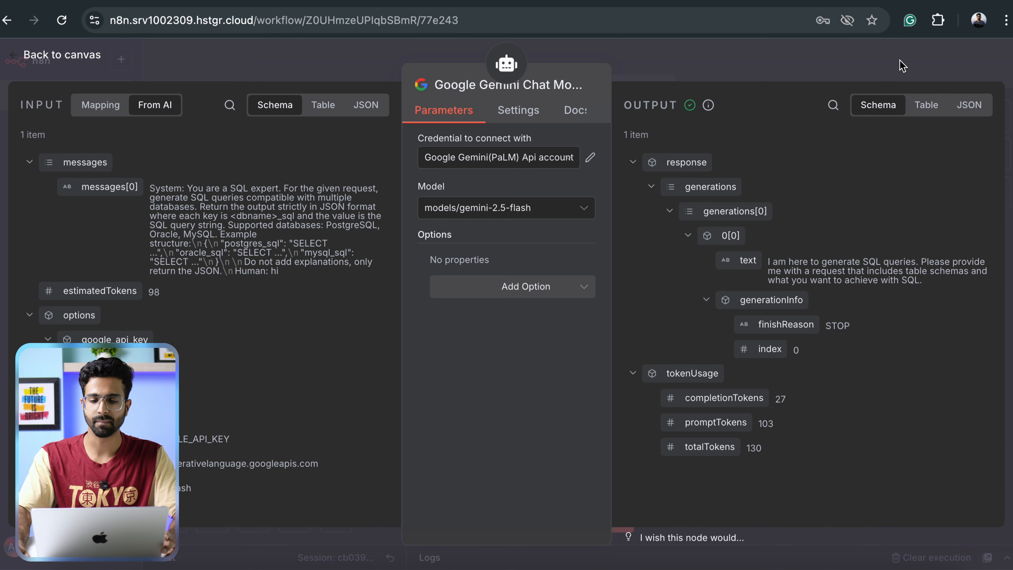
left_click(665, 55)
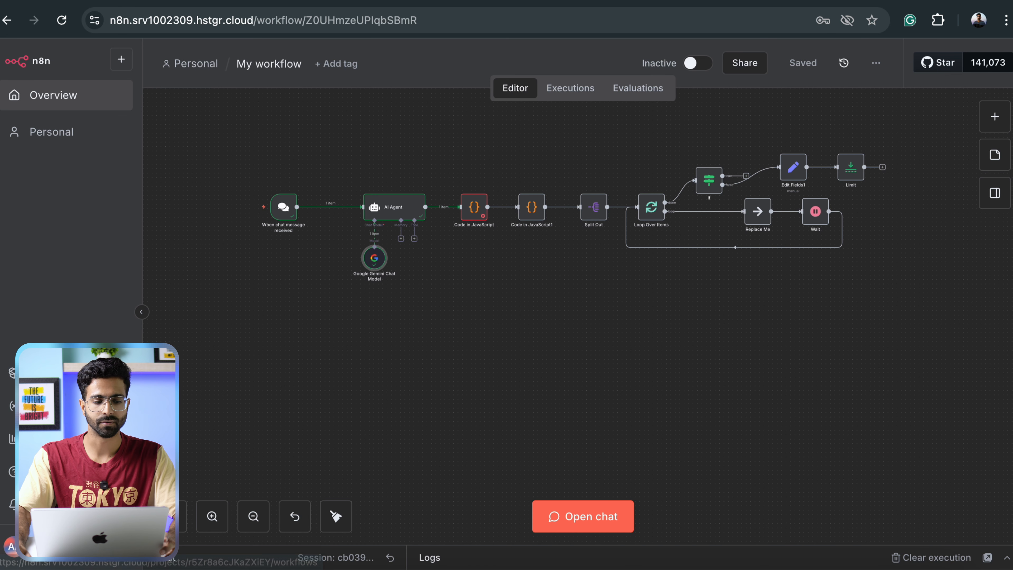
Reopen My workflow from the overview, activate it and ignore the production checklist suggestions for all workflows
left_click(80, 106)
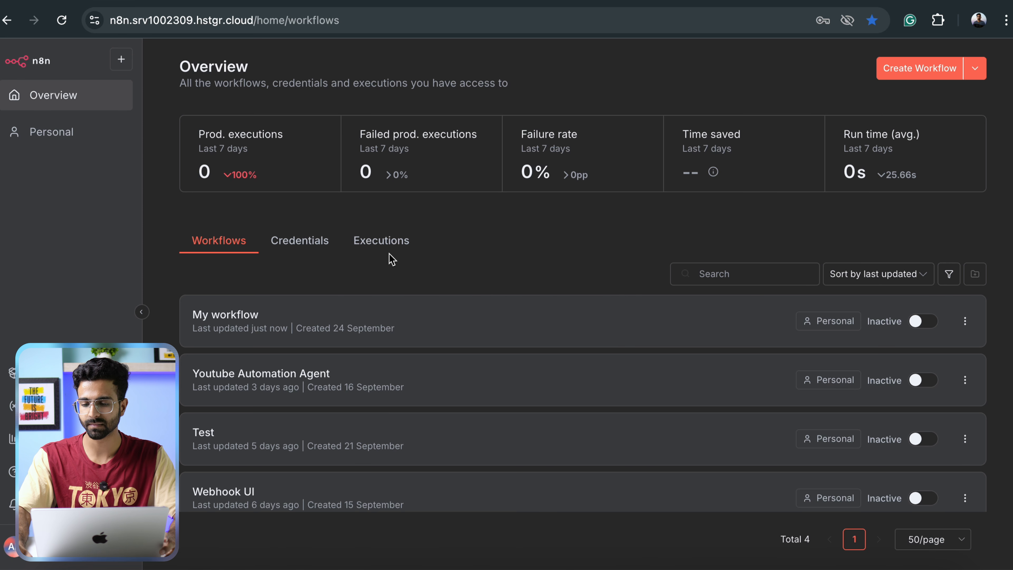
left_click(256, 313)
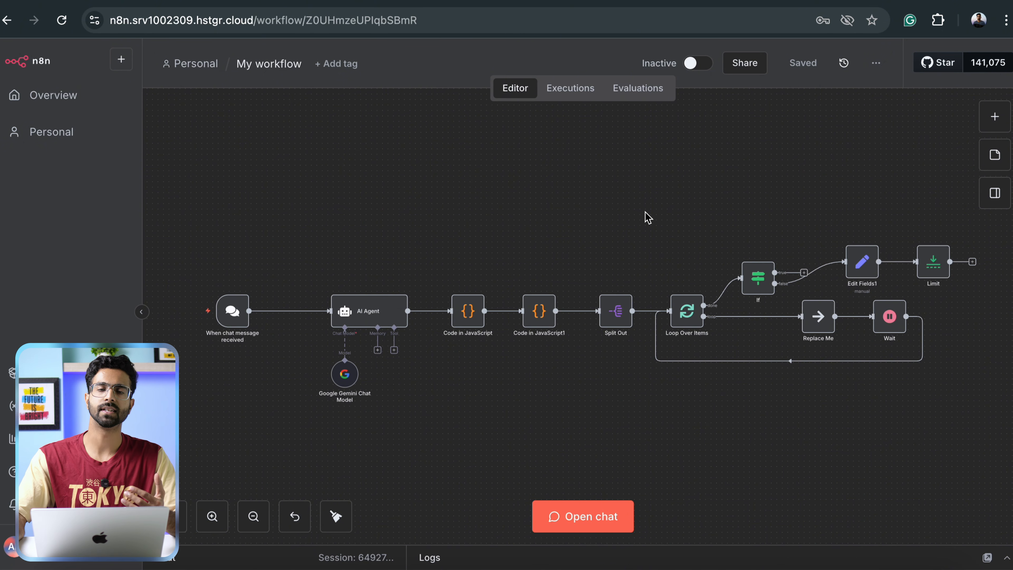
left_click(702, 63)
left_click(641, 342)
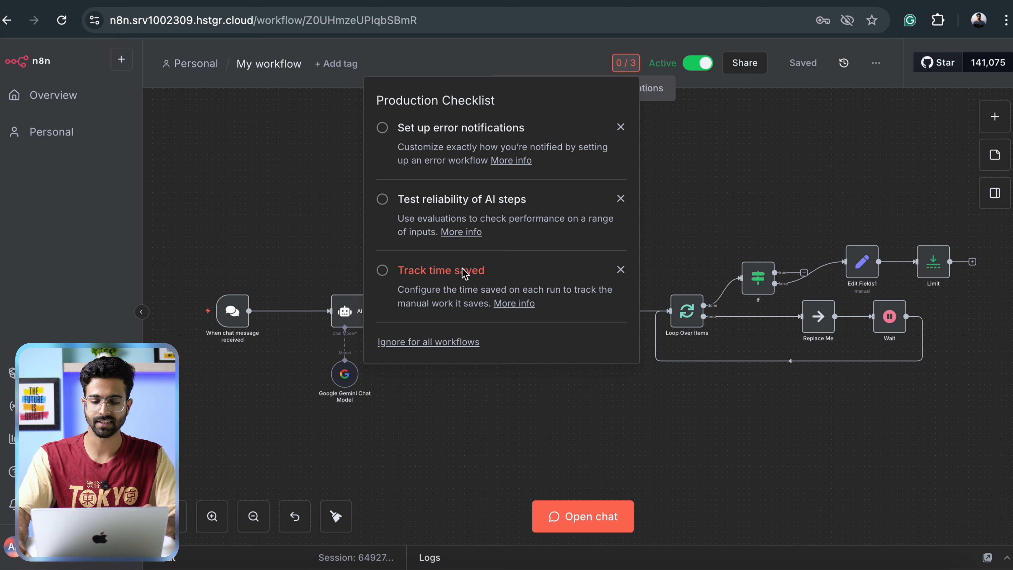
left_click(433, 353)
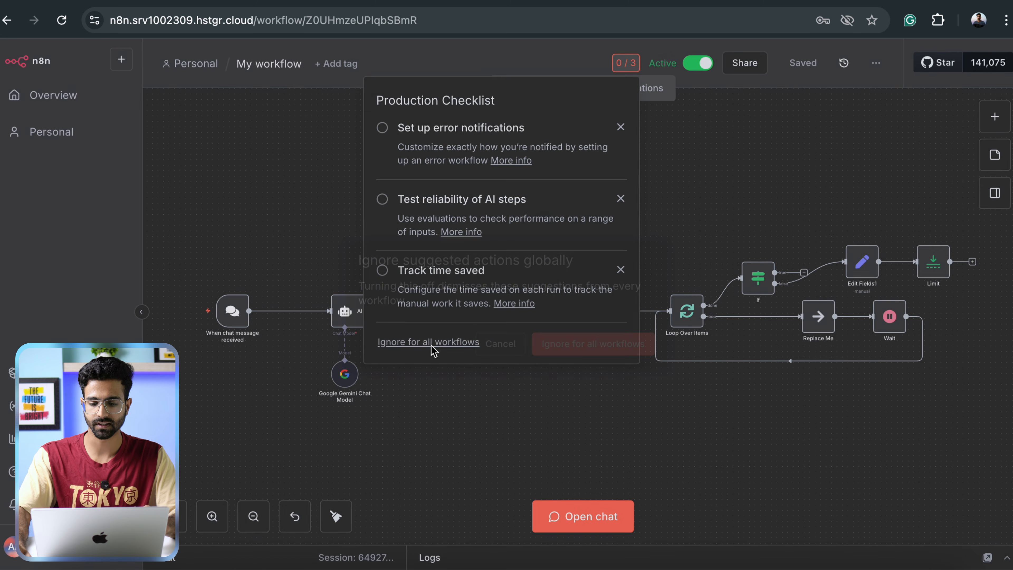
left_click(584, 346)
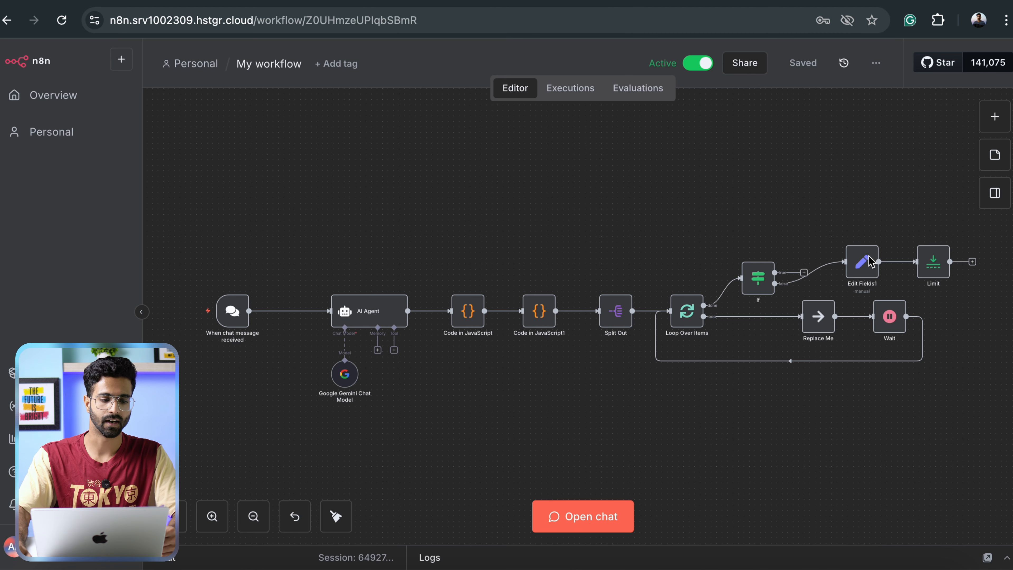
Check My workflow's status in the overview, reopen it and look at its additional actions such as duplicating, downloading and importing
left_click(42, 95)
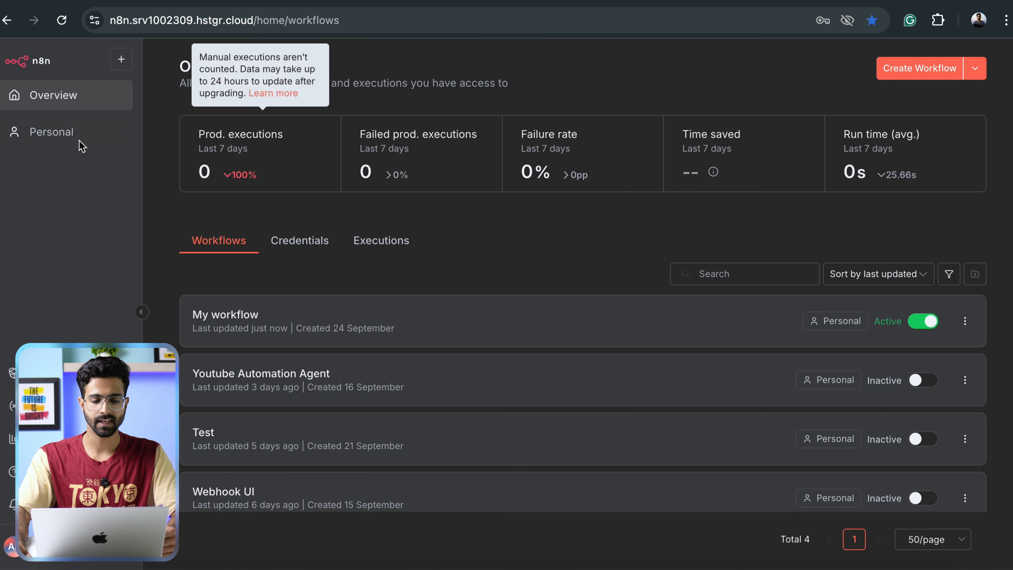
left_click(342, 326)
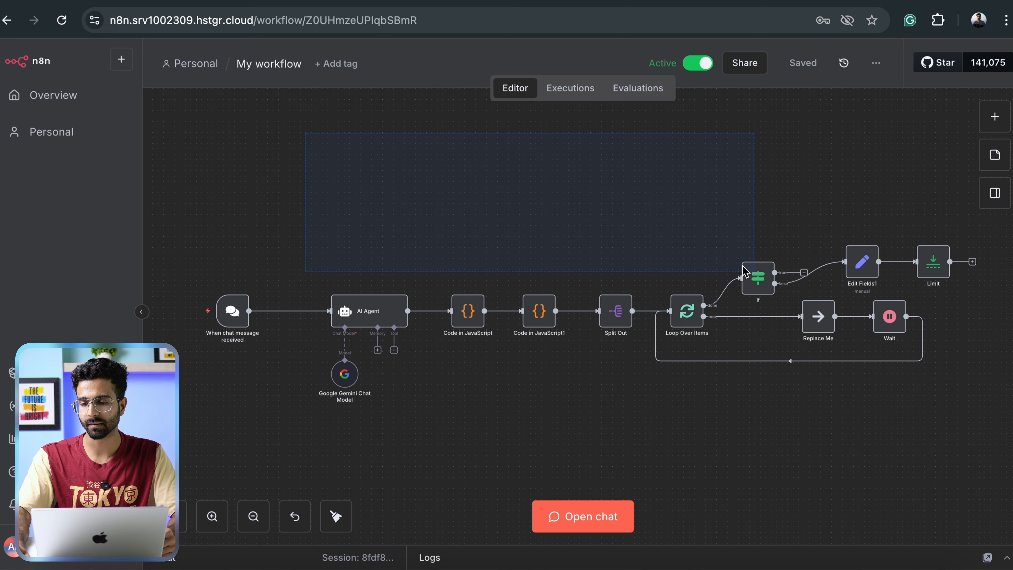
left_click(876, 63)
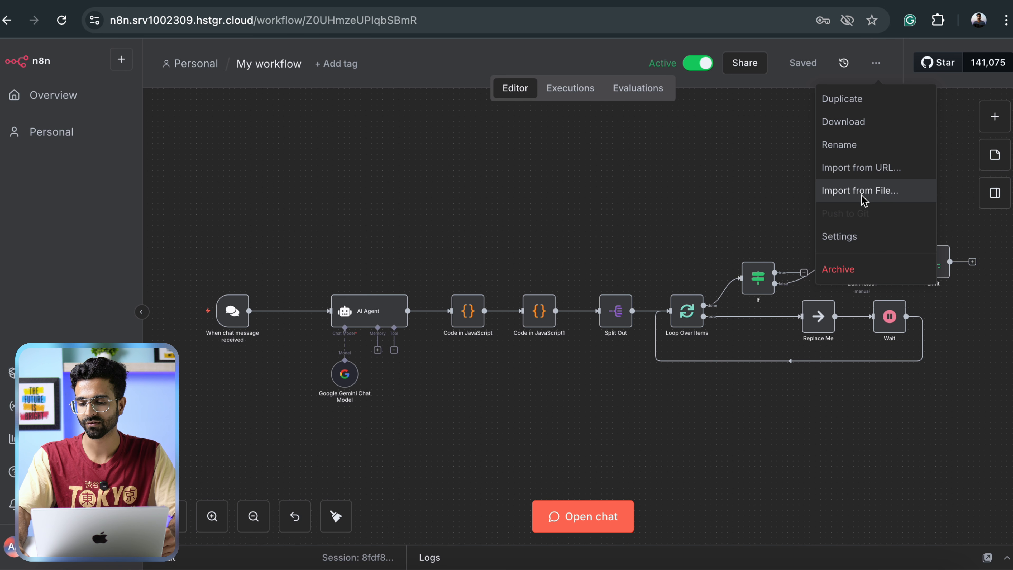
left_click(654, 208)
scroll(654, 208, "down", 3)
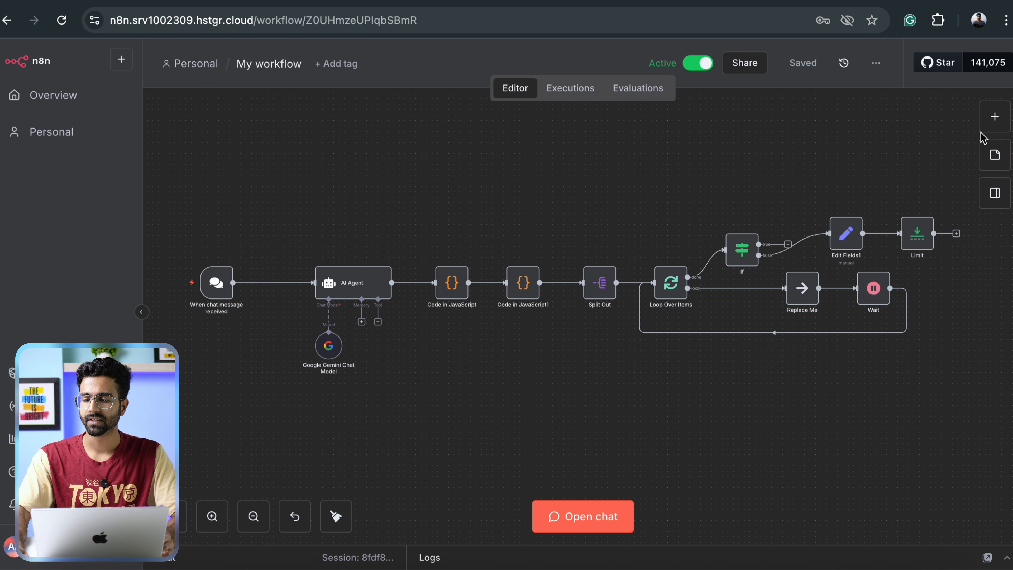
Look through the node categories available for the workflow, from AI to Human in the loop, and close the list without adding one
left_click(994, 116)
scroll(850, 303, "down", 2)
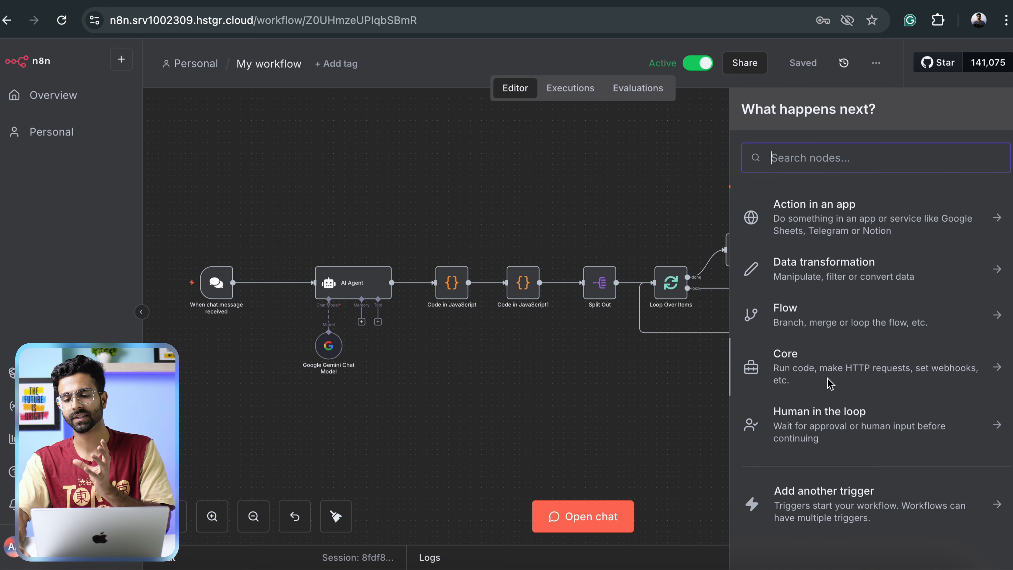
scroll(833, 348, "up", 2)
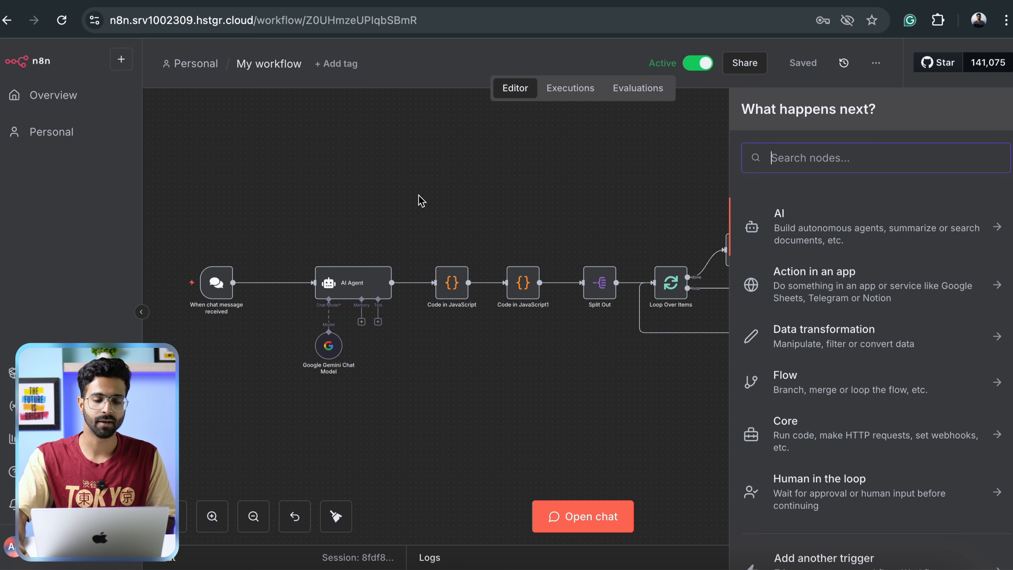
left_click(389, 162)
left_click_drag(161, 213, 315, 343)
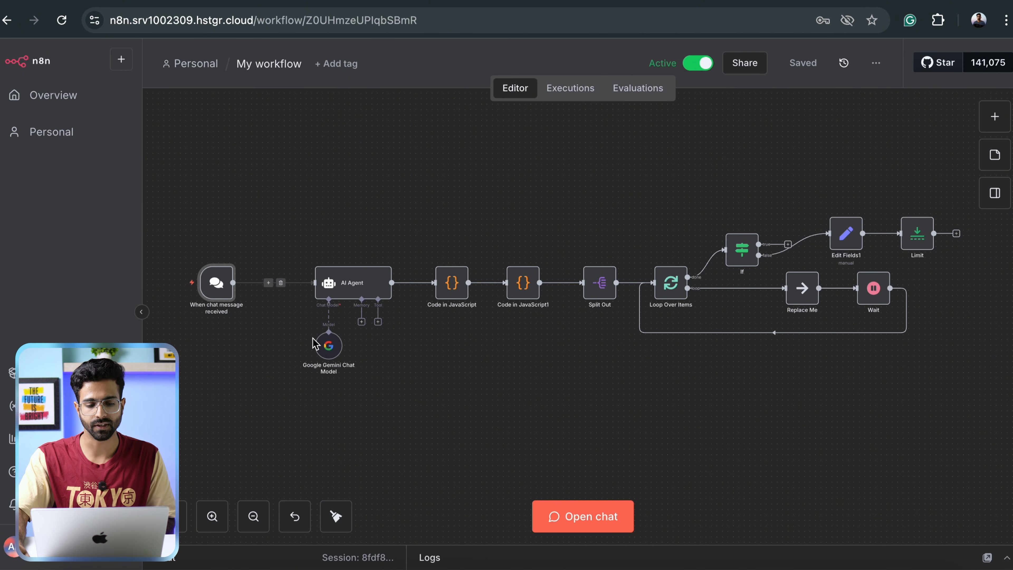
Open the list of nodes that can follow the Limit node and search it for "retur" and "tele"
left_click_drag(315, 210, 825, 361)
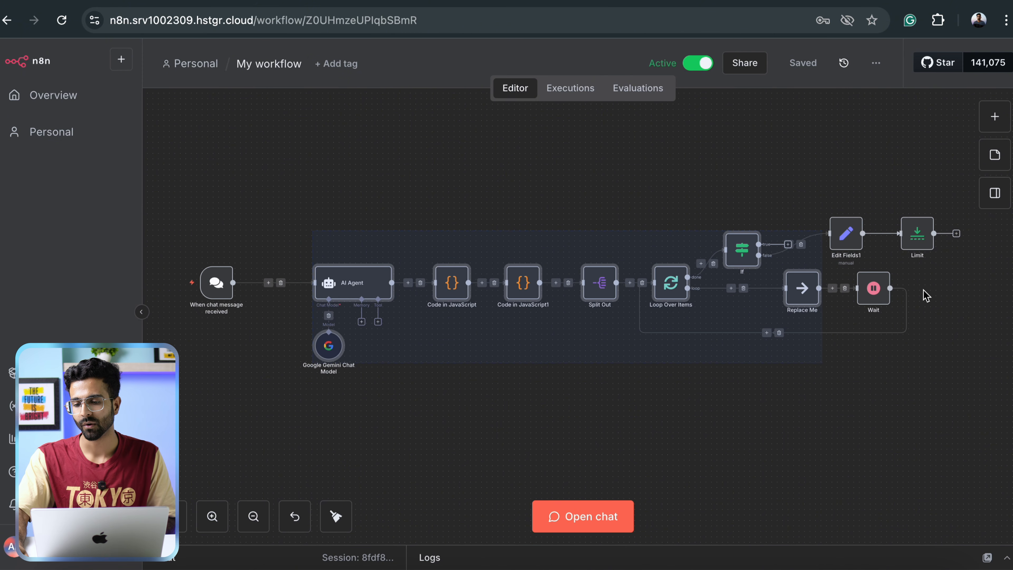
scroll(941, 244, "right", 4)
left_click(883, 234)
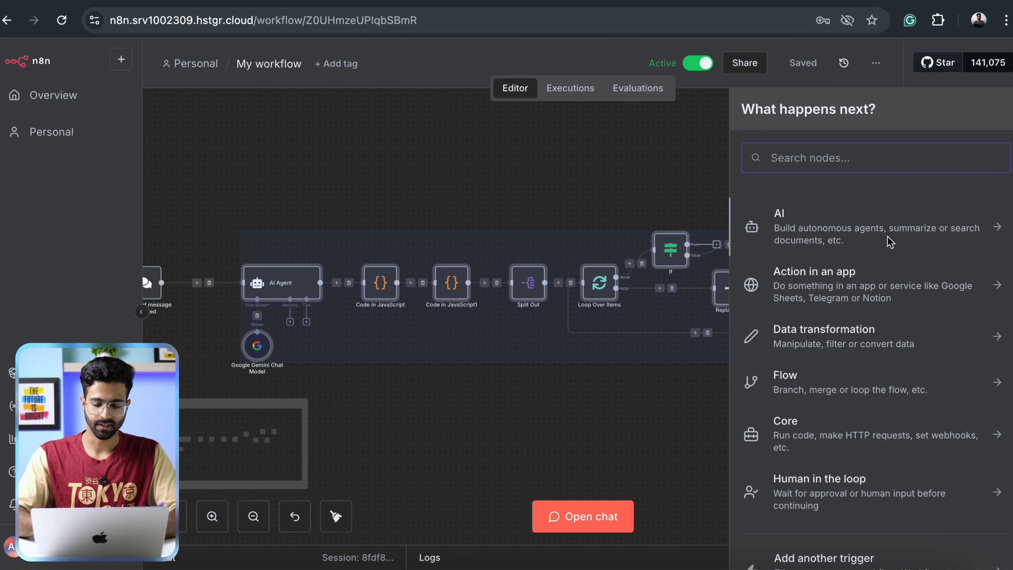
type("retur")
key("BackSpace")
key("BackSpace")
key("BackSpace")
key("BackSpace")
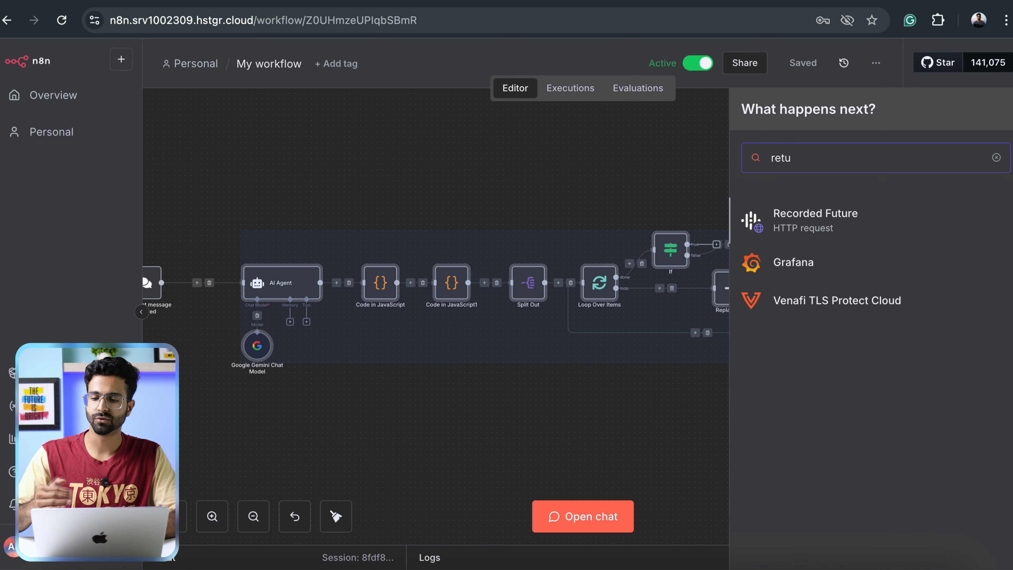
key("BackSpace")
type("tele")
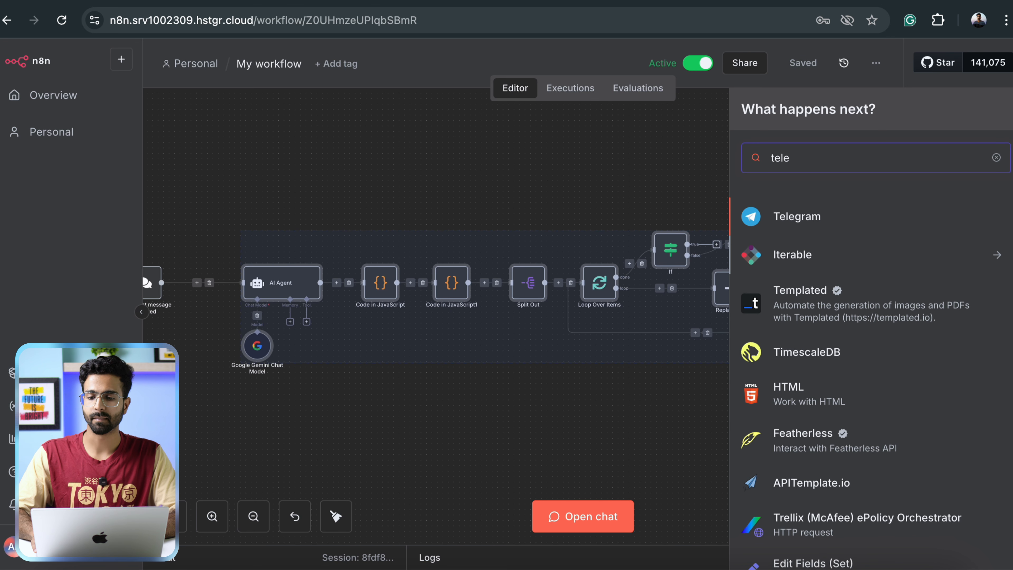
Search the node list for "mail" and "gmail", and close it without adding a node
key("BackSpace")
key("BackSpace")
key("BackSpace")
key("BackSpace")
type("mail")
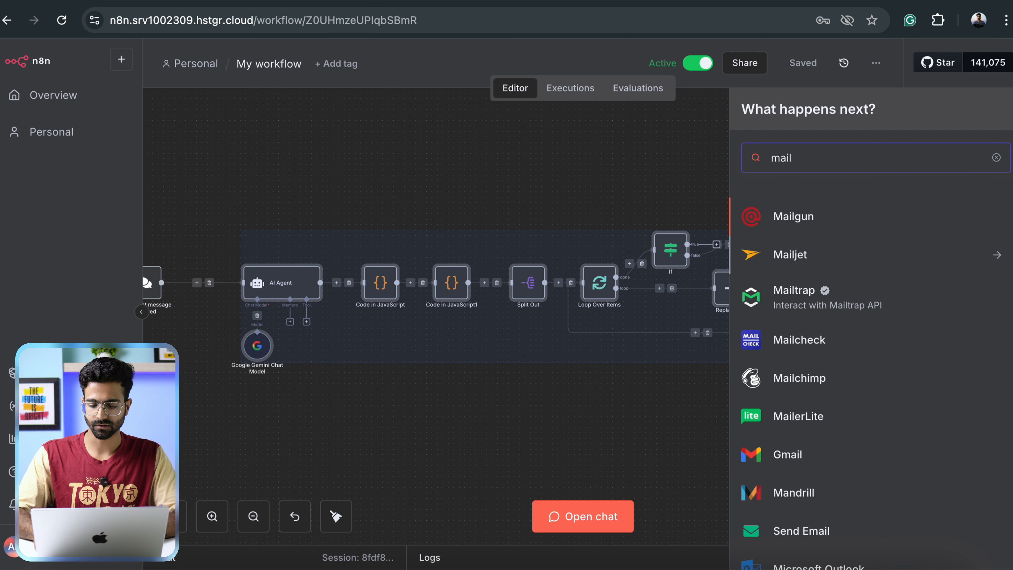
key("BackSpace")
key("BackSpace")
key("BackSpace")
key("BackSpace")
type("gmail")
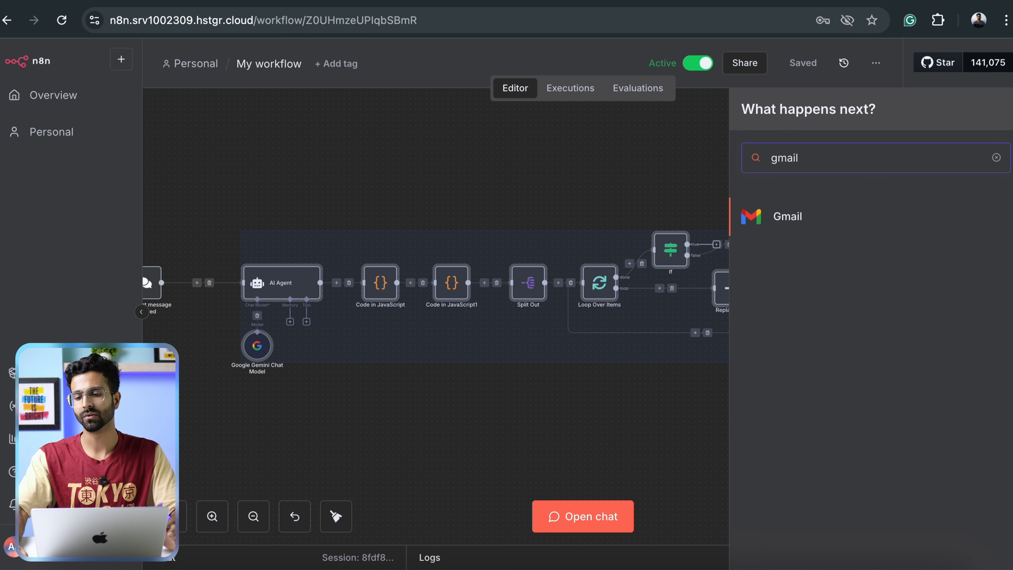
left_click(518, 109)
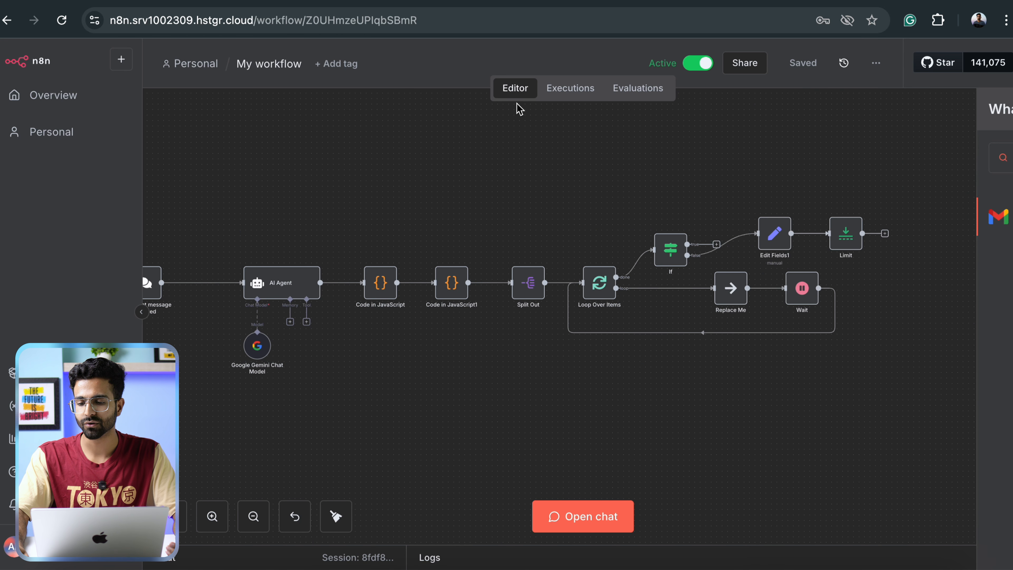
Review the workflow's past executions, inspecting the AI Agent and Code in JavaScript data of the Sep 27, 13:54:51 run
scroll(586, 187, "down", 2)
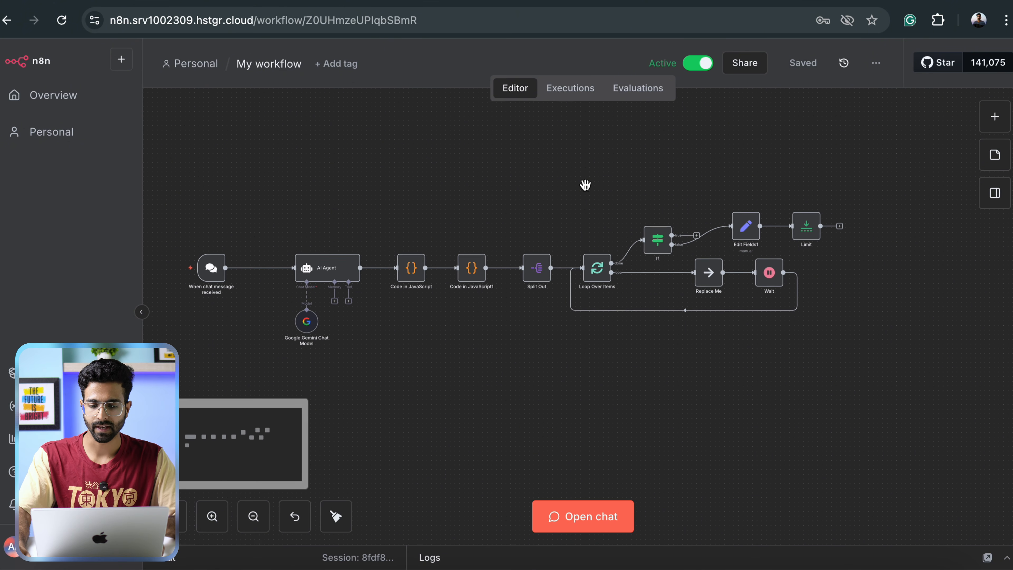
left_click(575, 94)
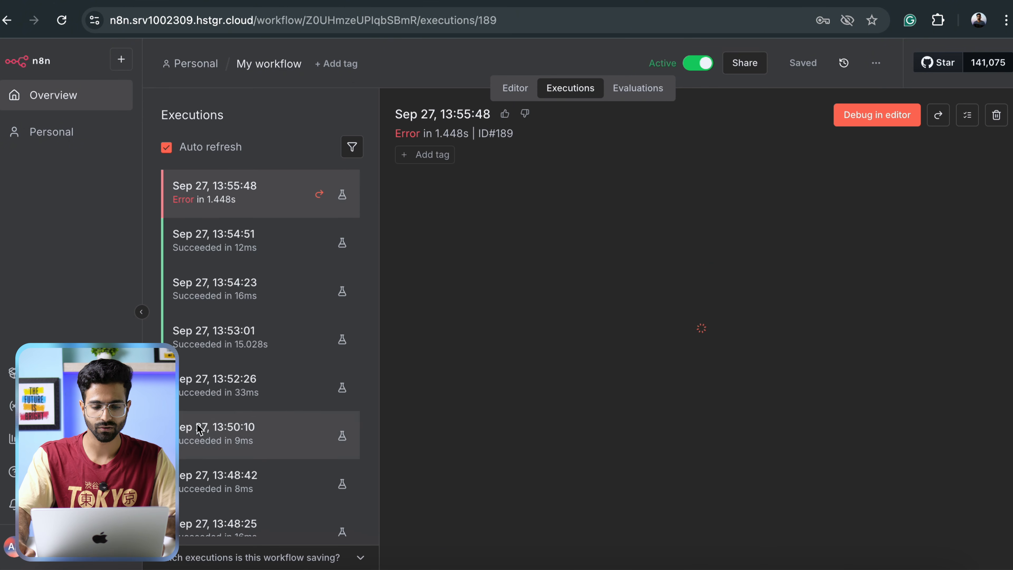
scroll(206, 333, "down", 10)
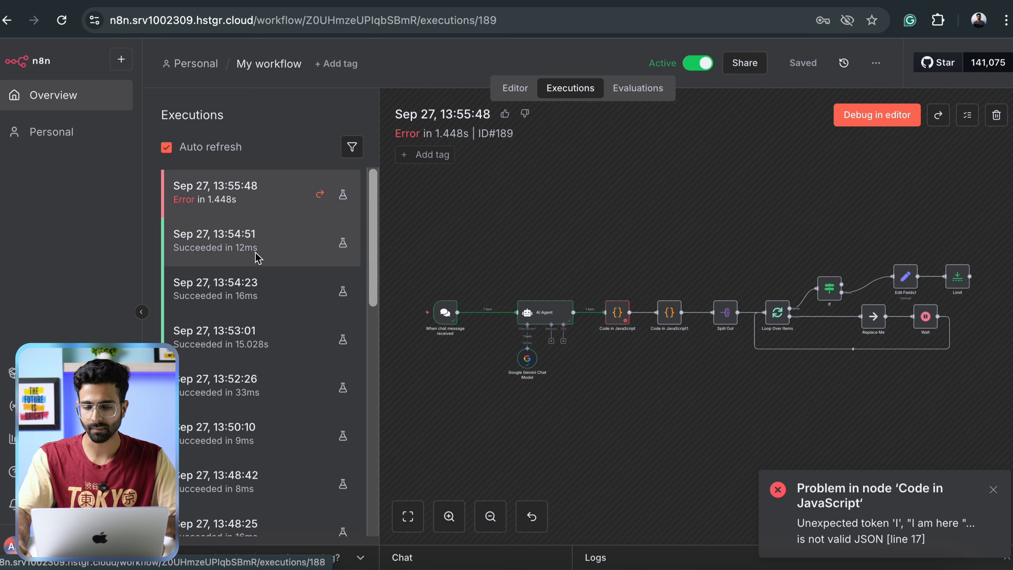
left_click(256, 256)
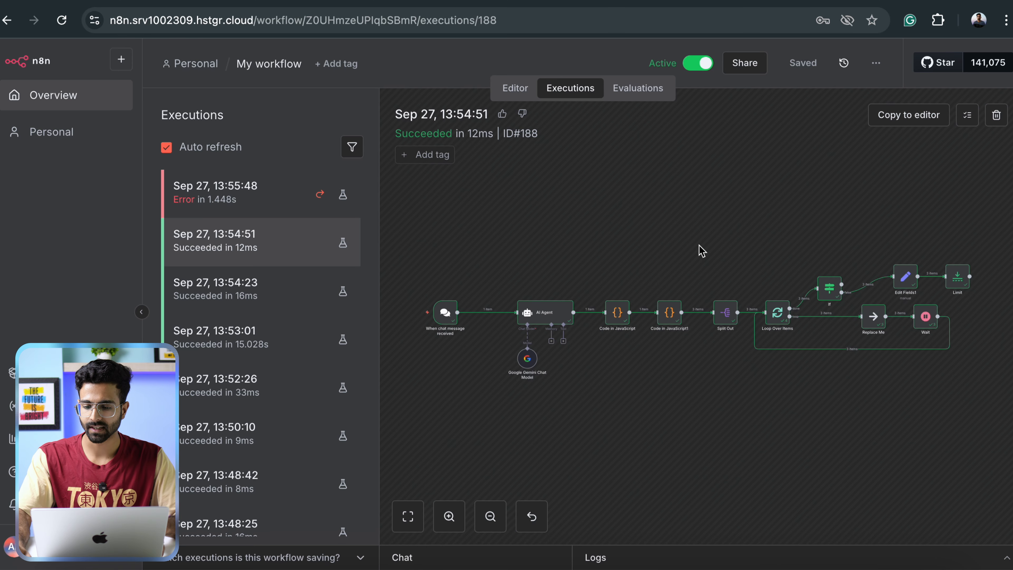
double_click(572, 308)
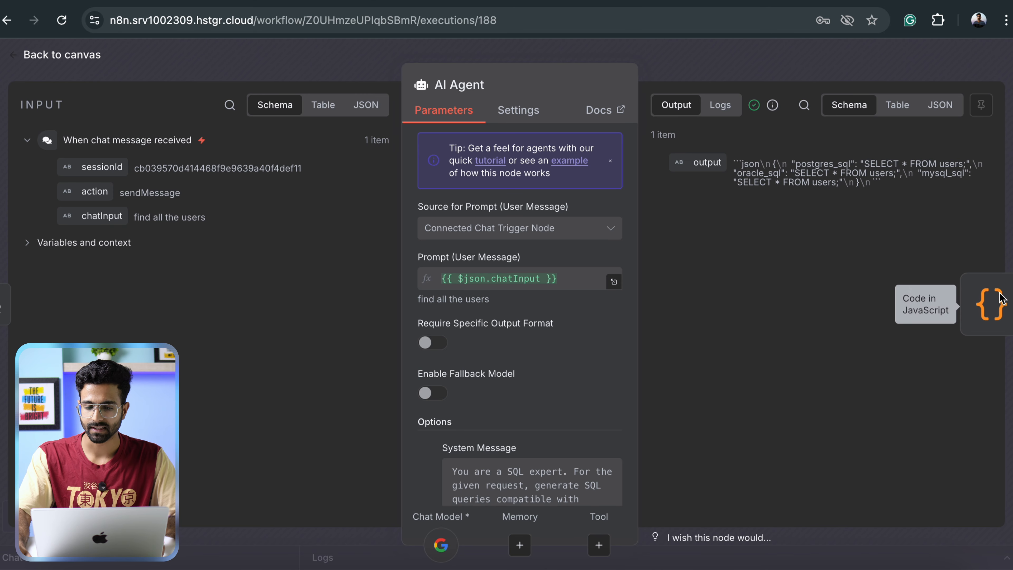
left_click(993, 308)
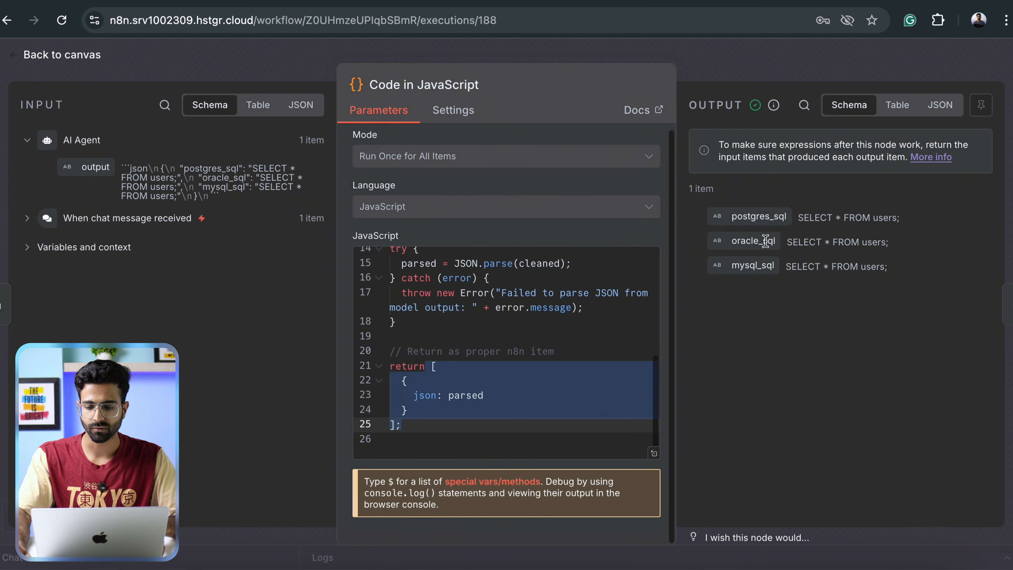
left_click(754, 50)
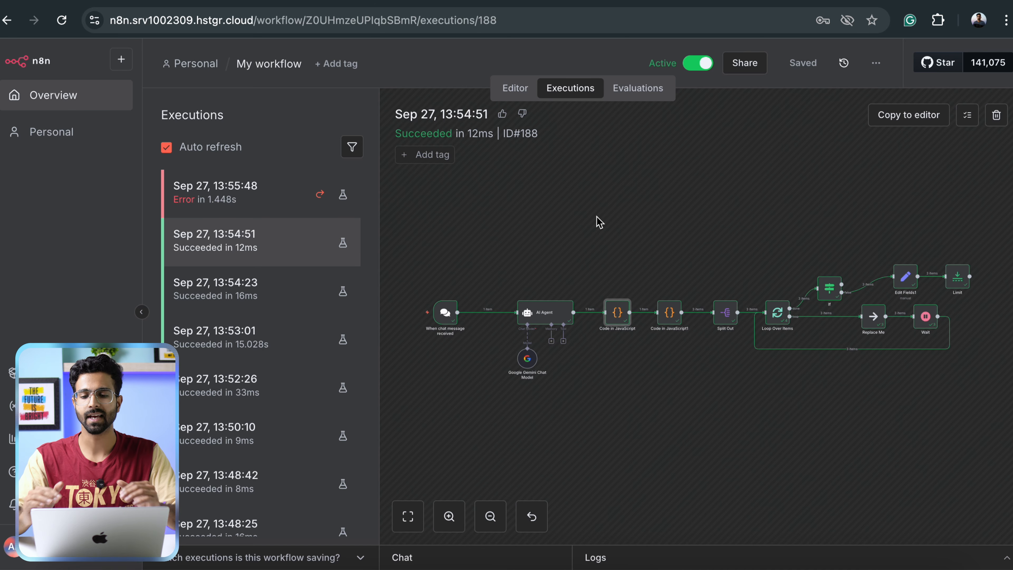
Look at the workflow's evaluations setup page, and return to the editor to look over all the nodes
left_click(642, 95)
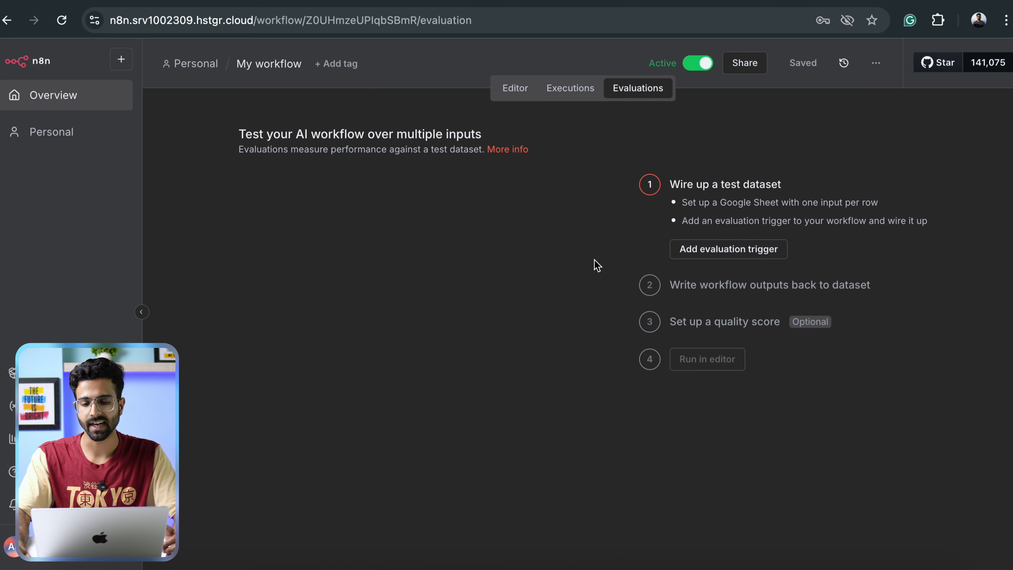
left_click(504, 89)
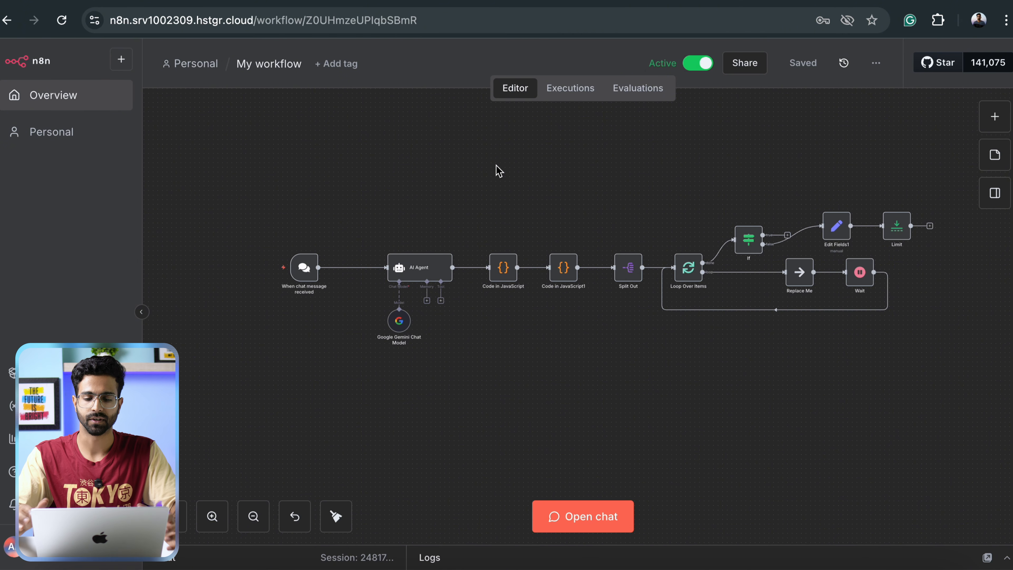
left_click_drag(209, 125, 950, 306)
left_click(523, 156)
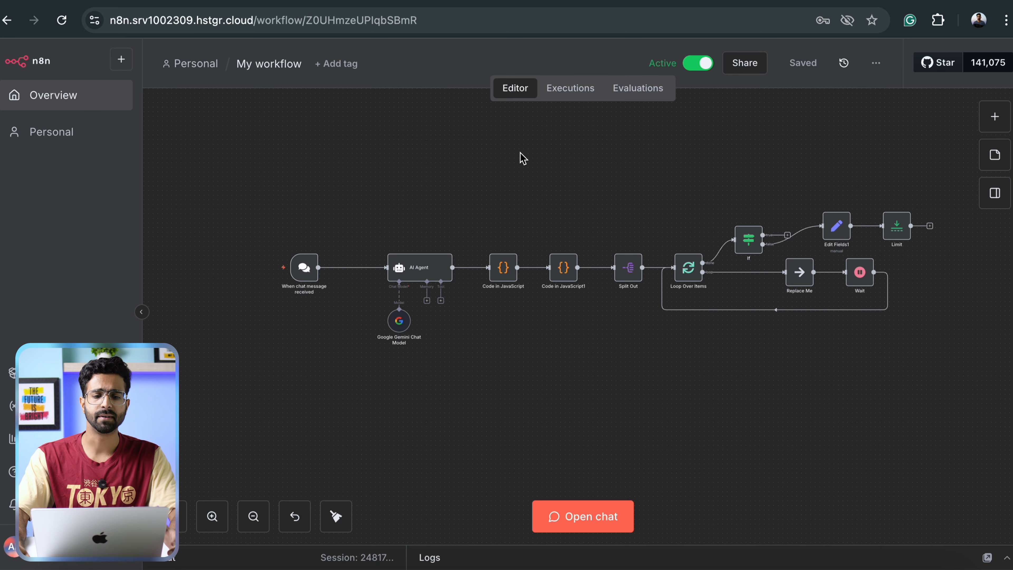
Switch to the Excalidraw notes and draw a large, wide rectangle in the empty area below the trigger notes
key("ctrl+Tab")
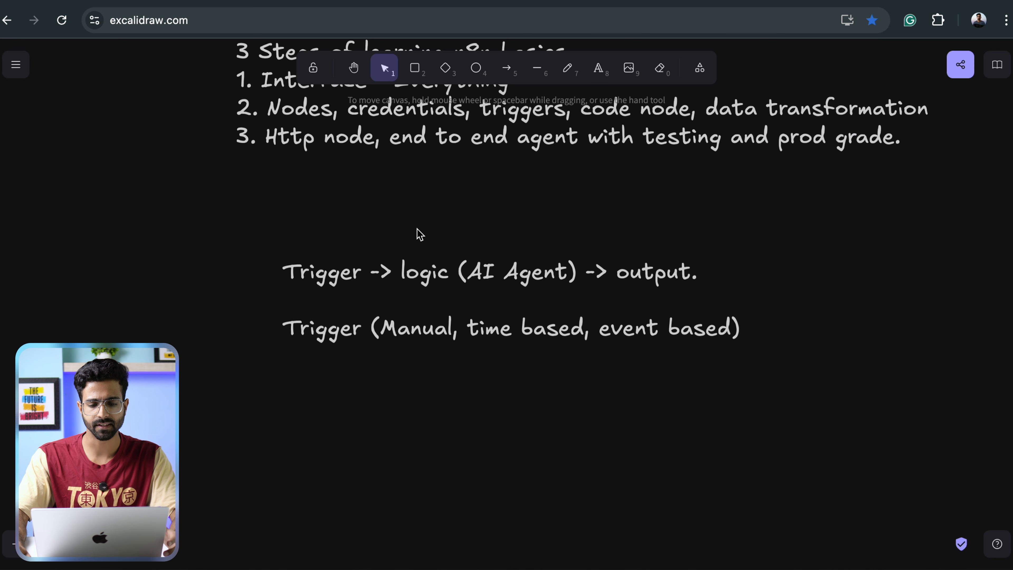
scroll(420, 234, "down", 7)
left_click_drag(253, 157, 949, 532)
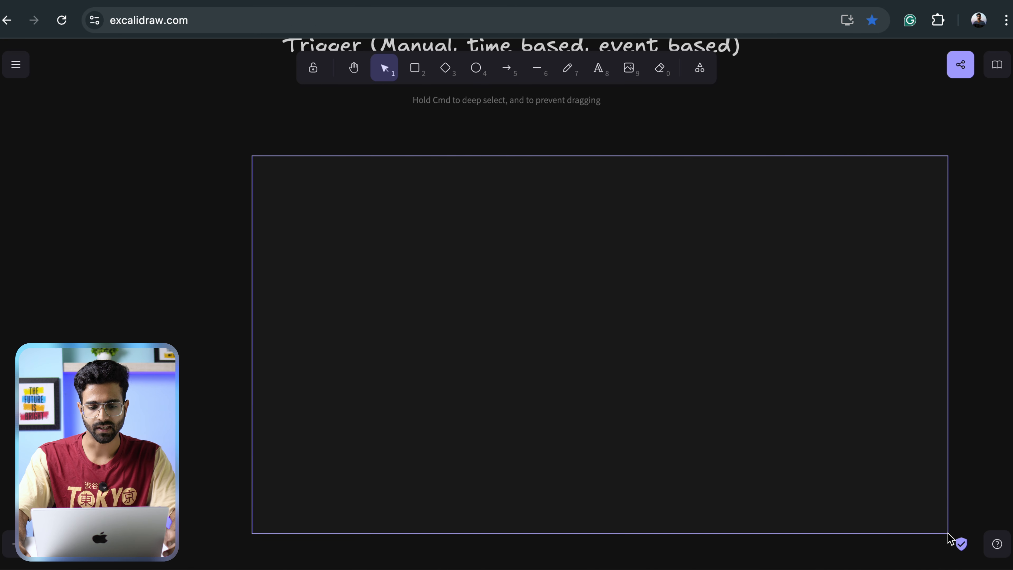
left_click(424, 74)
mouse_move(255, 133)
left_mouse_down()
mouse_move(823, 194)
mouse_move(881, 439)
left_mouse_up()
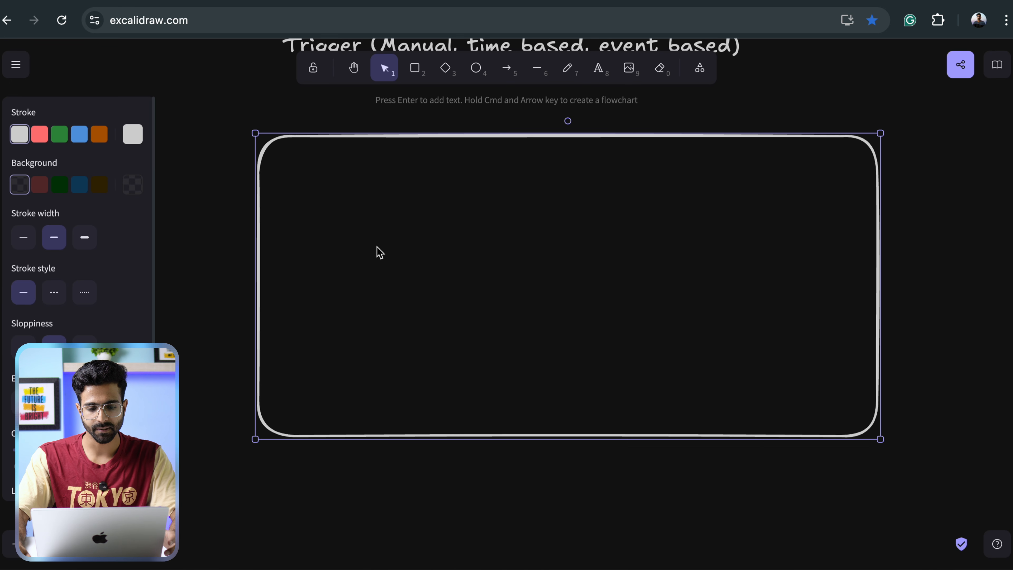
Write "INput - triggers." inside the rectangle, with "Logic - Agent, data transformation, nodes - json , ouput." on the line below
double_click(371, 185)
type("INput")
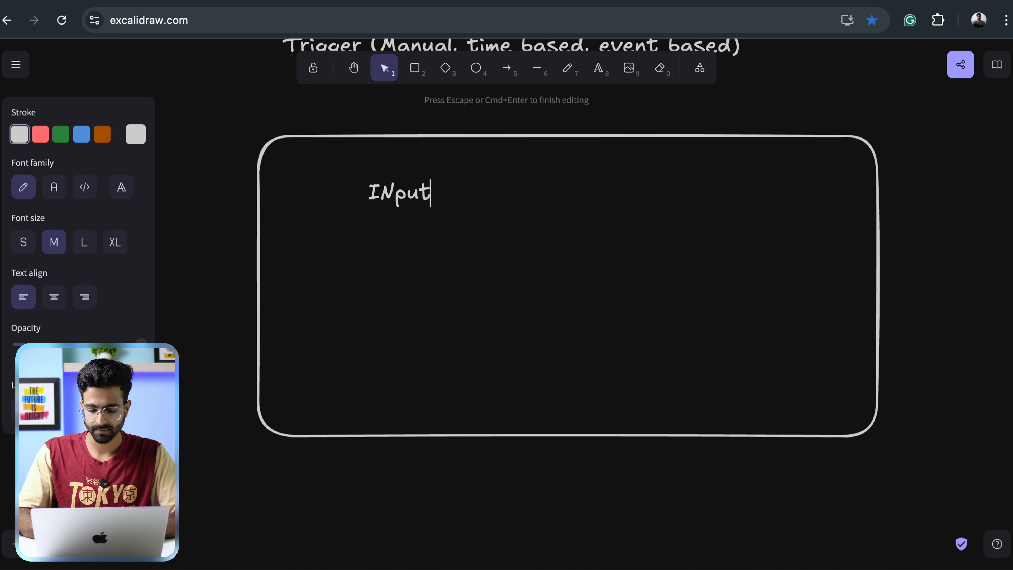
type(" - triggers.")
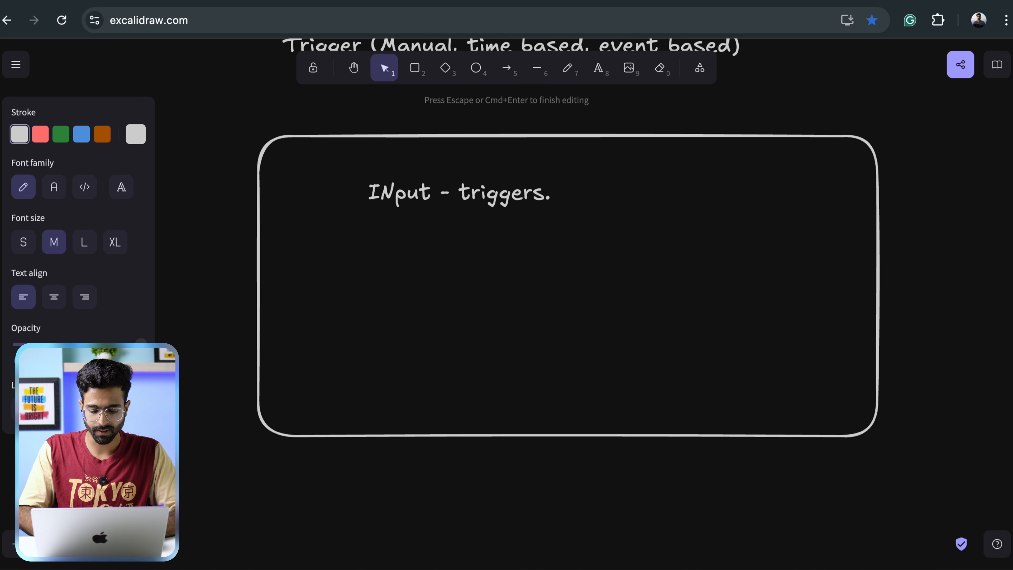
key("Return")
type("Logic - ")
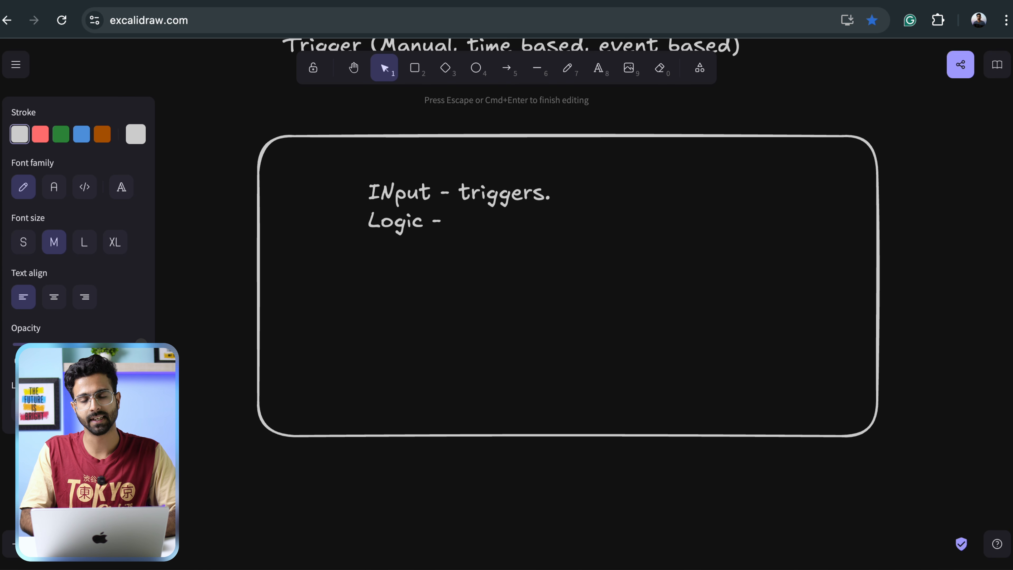
type("Agent,")
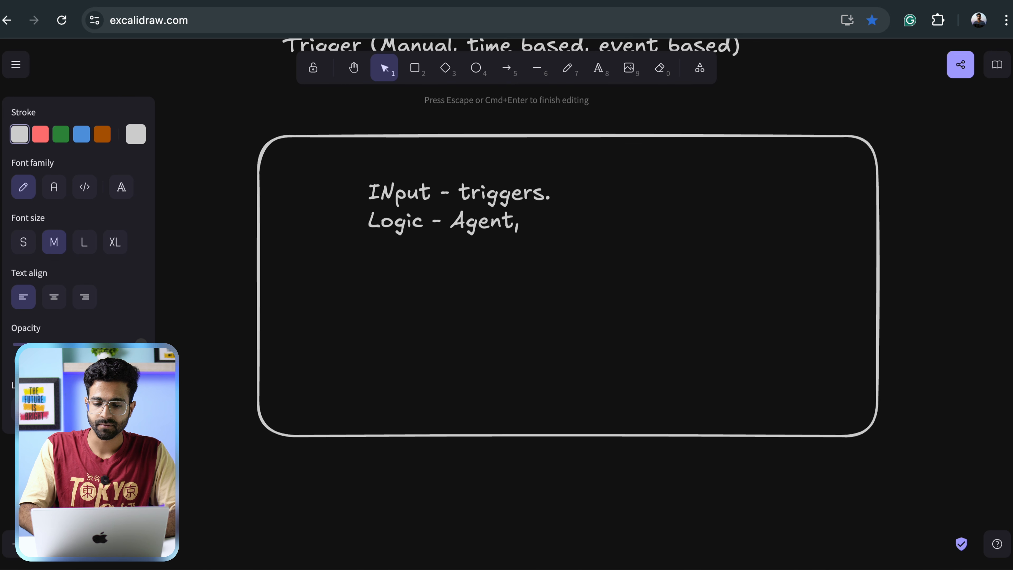
type(" data transformation, nodes")
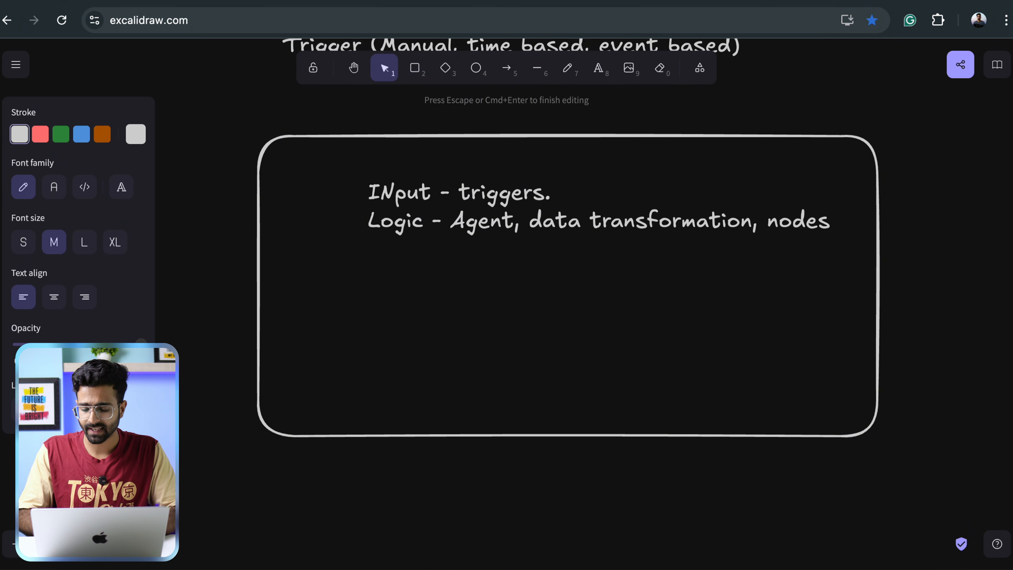
type(" -")
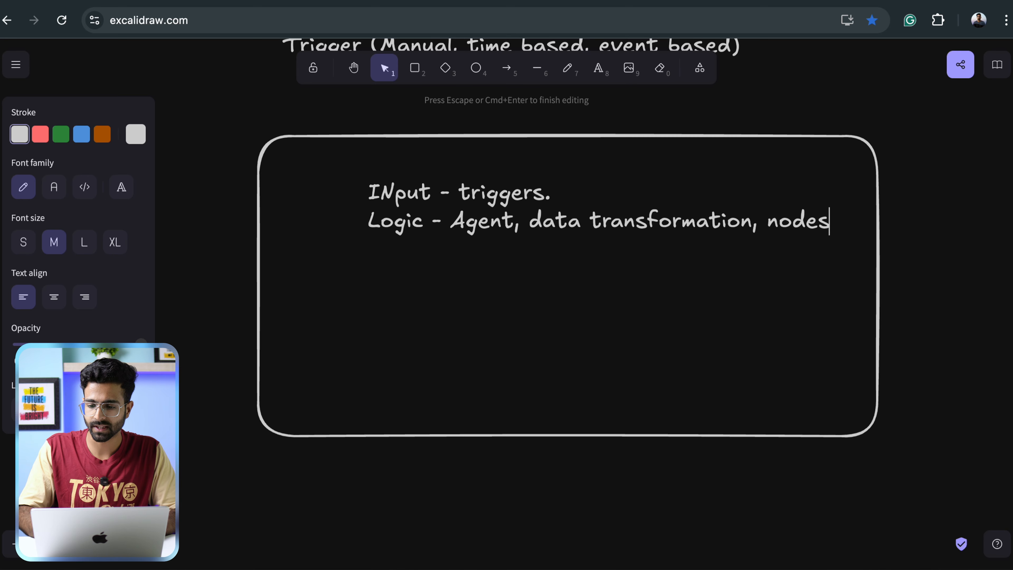
type(" json, ")
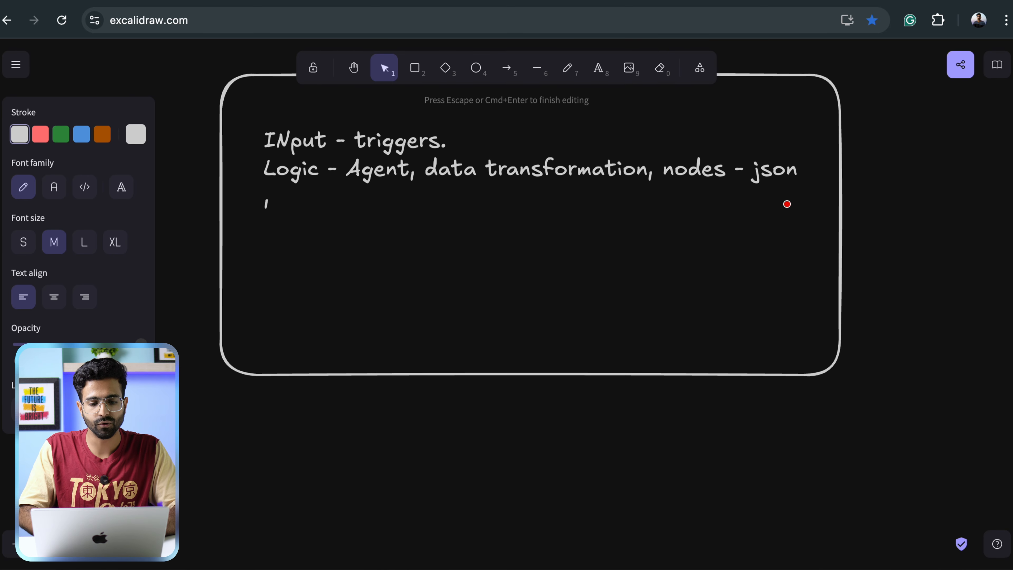
type("ouput.")
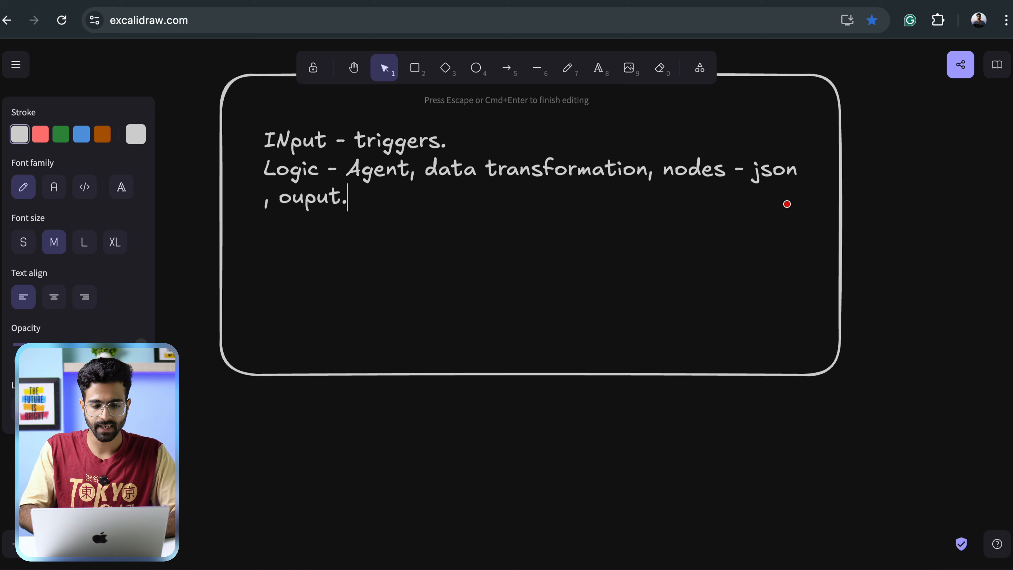
Add the line "Credentials. code." to the note in the rectangle, and switch back to the n8n workflow
key("Return")
type("C")
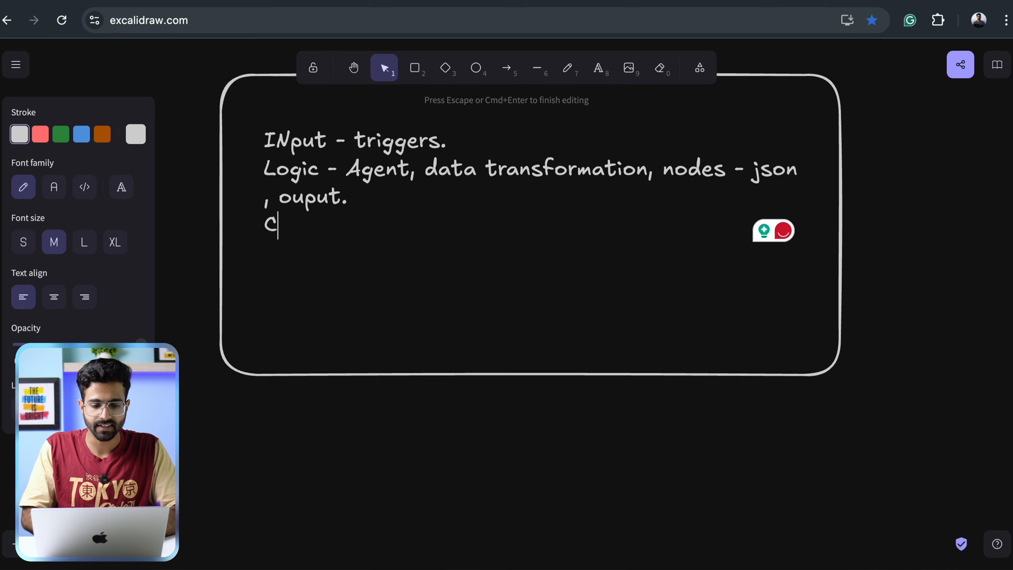
type("redentilal")
key("BackSpace")
key("BackSpace")
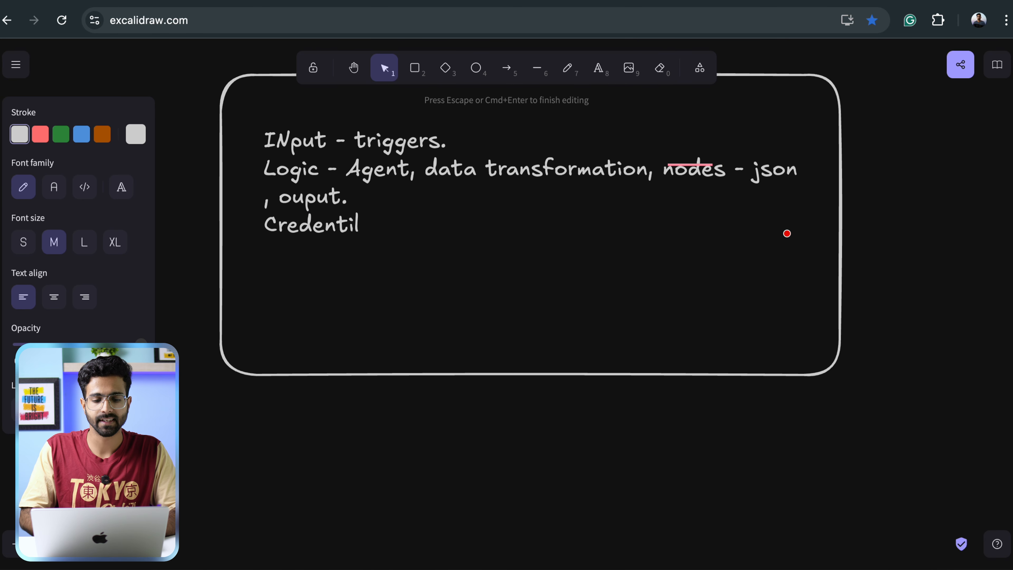
key("BackSpace")
type("als. c")
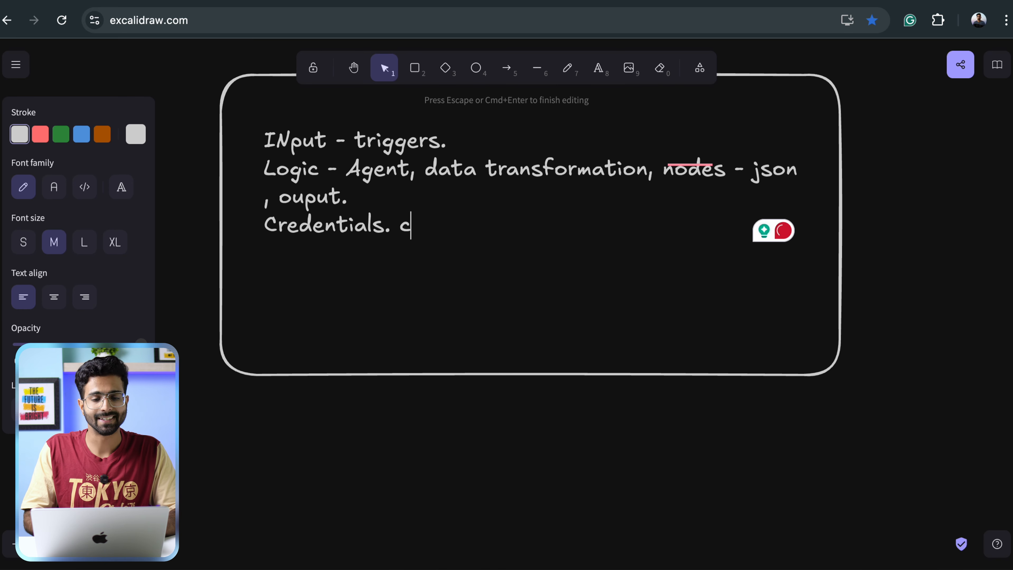
type("ode.")
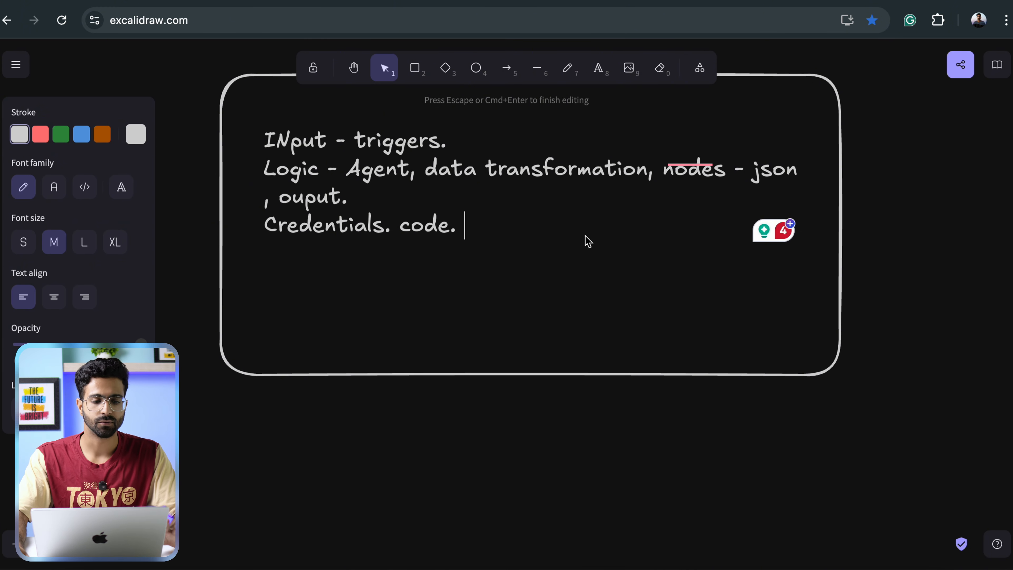
key("ctrl+Tab")
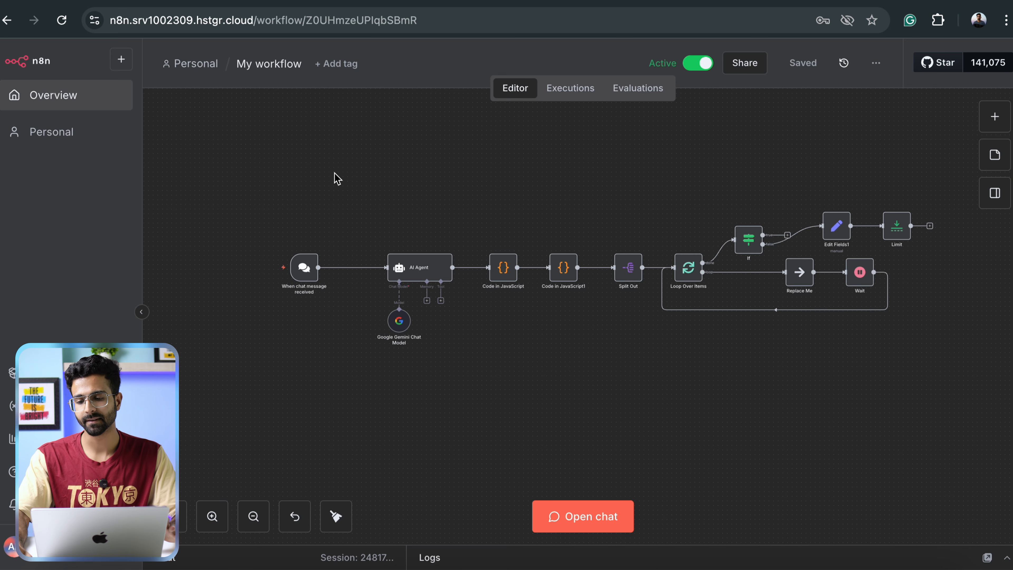
scroll(333, 176, "right", 3)
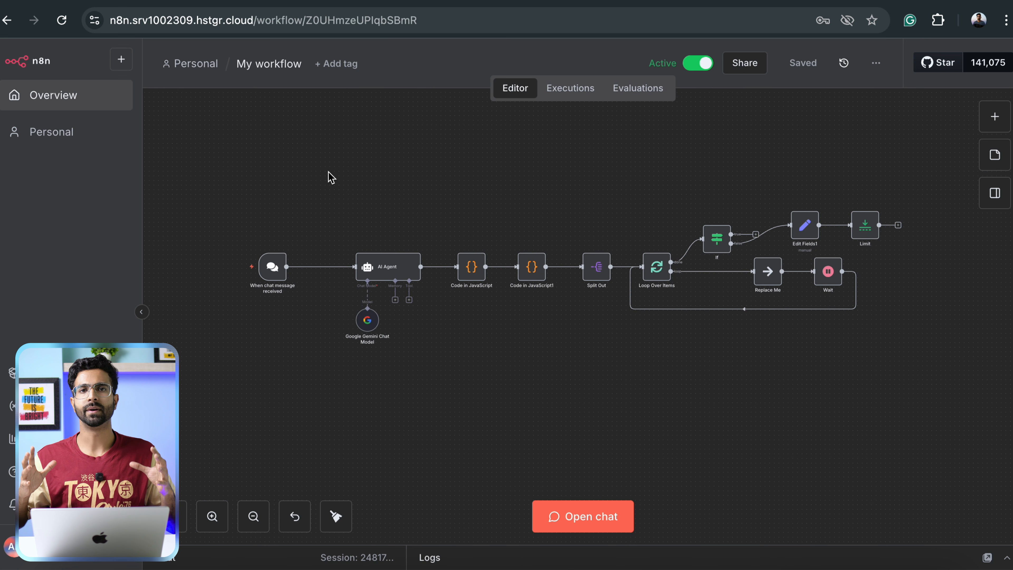